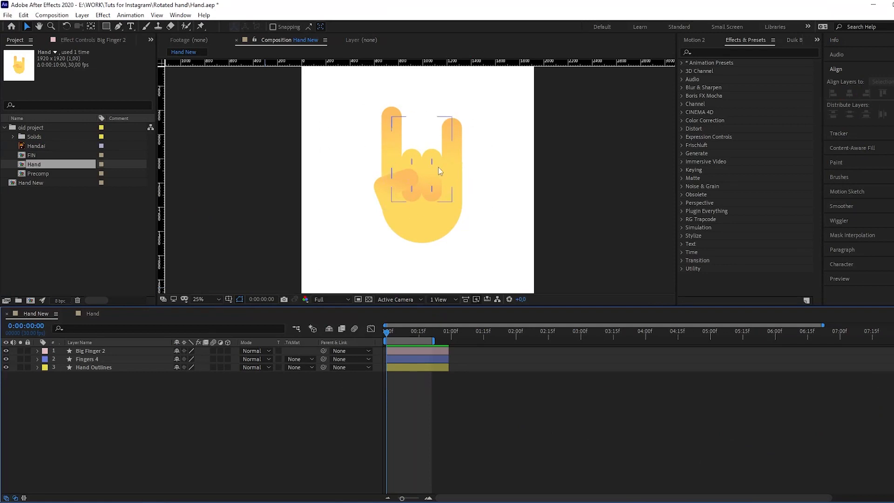
{"action": "key", "text": "ctrl+a"}
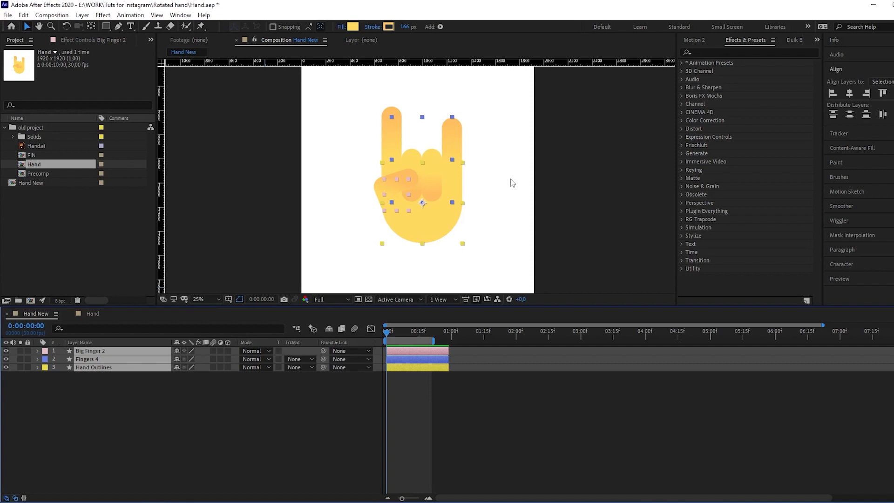
{"action": "left_click", "coordinate": [74, 396]}
{"action": "left_click", "coordinate": [91, 351]}
{"action": "left_click", "coordinate": [92, 373]}
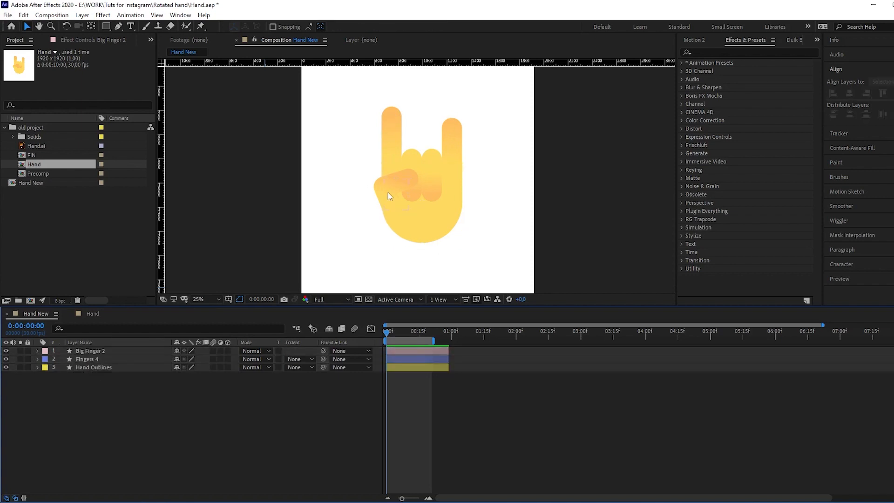
Try a different stroke width on Gradient Stroke 1 of the Big Finger 2 layer and undo it.
{"action": "scroll", "coordinate": [388, 193], "scroll_direction": "up", "scroll_amount": 2}
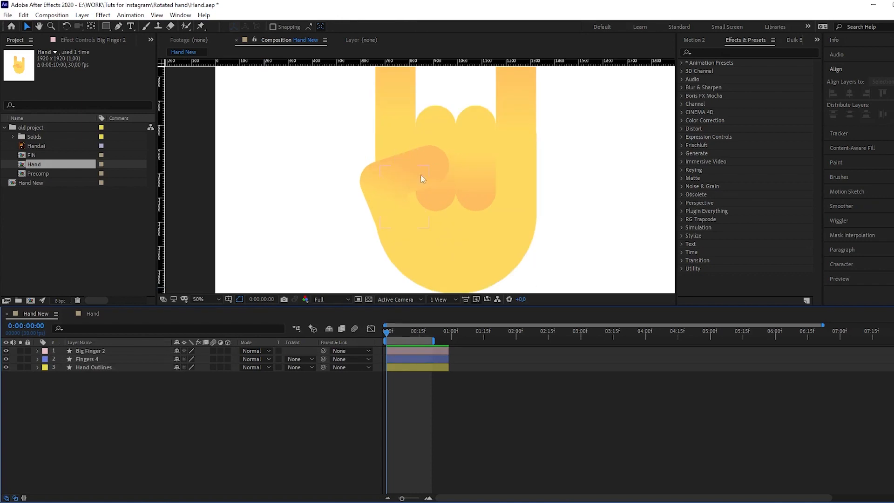
{"action": "left_click", "coordinate": [37, 351]}
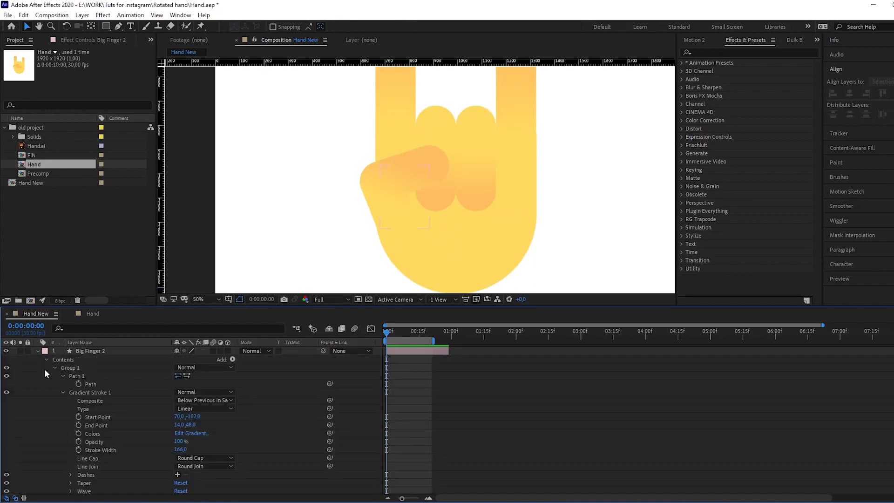
{"action": "left_click", "coordinate": [93, 392]}
{"action": "scroll", "coordinate": [122, 463], "scroll_direction": "down", "scroll_amount": 1}
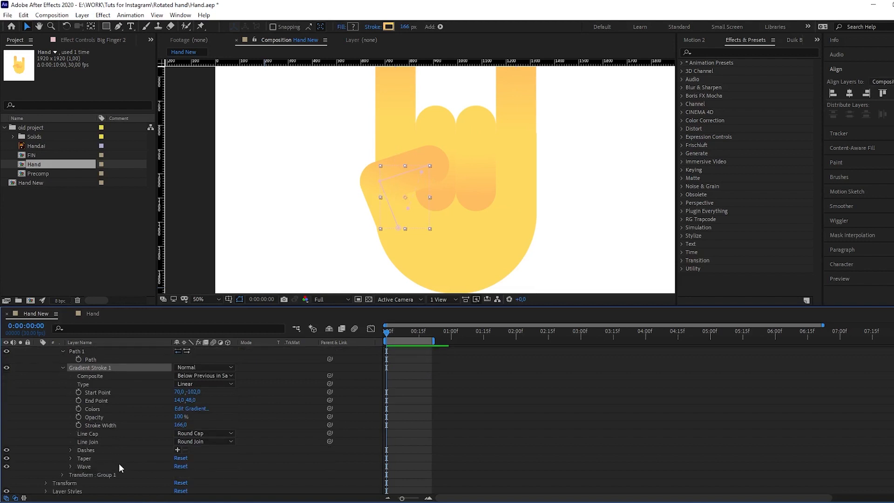
{"action": "left_click", "coordinate": [109, 424]}
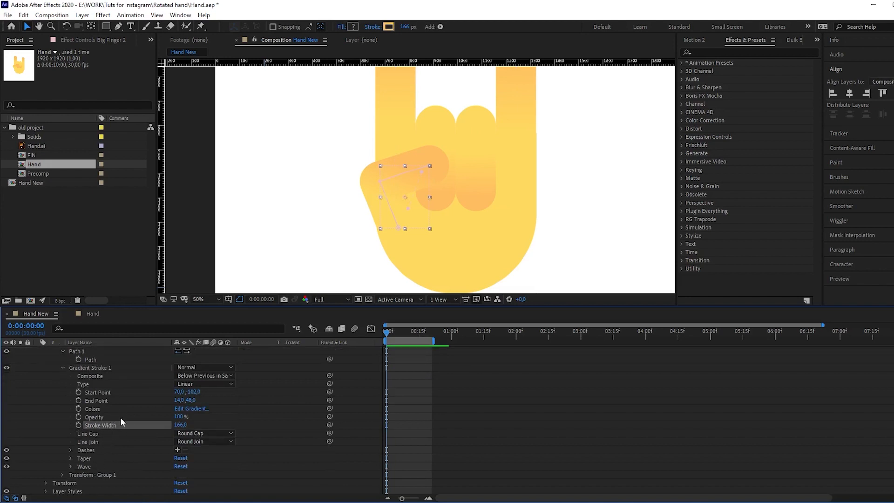
{"action": "left_click_drag", "start_coordinate": [181, 424], "coordinate": [214, 422]}
{"action": "key", "text": "ctrl+z"}
{"action": "scroll", "coordinate": [282, 398], "scroll_direction": "up", "scroll_amount": 1}
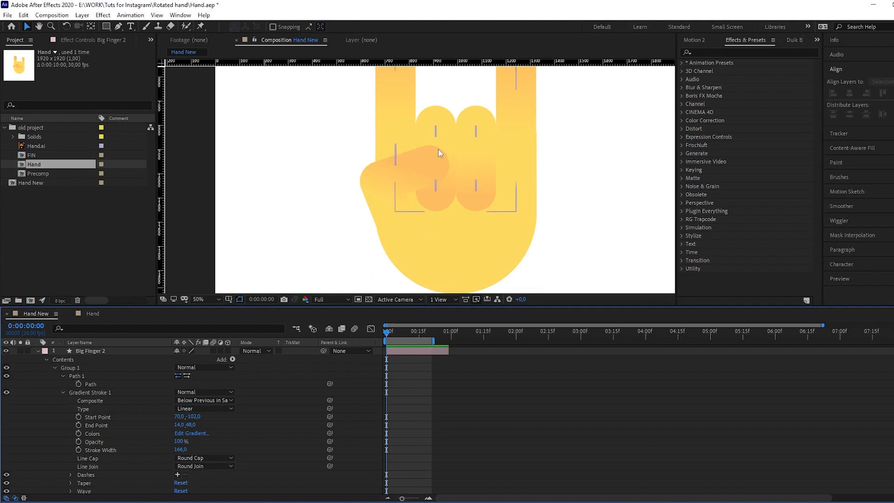
Filter all three layers' properties by "path" and enable keyframing for every Path at frame 0.
{"action": "key", "text": "ctrl+a"}
{"action": "key", "text": "u"}
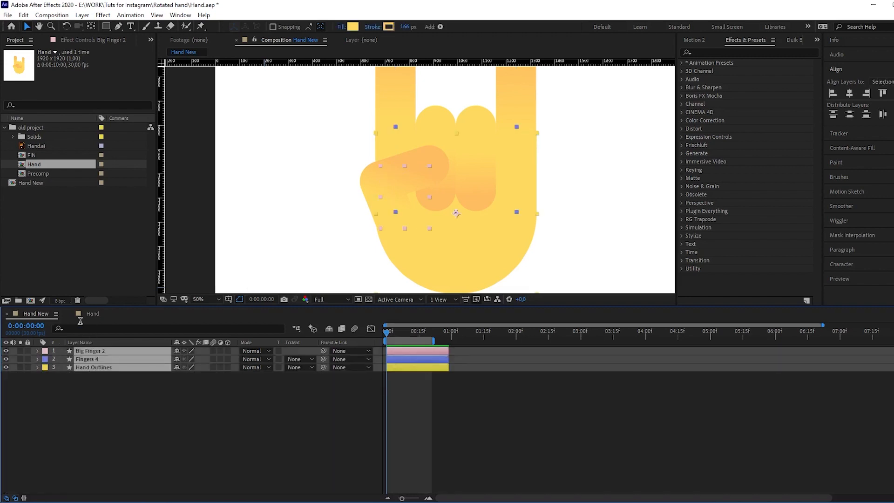
{"action": "left_click", "coordinate": [80, 326]}
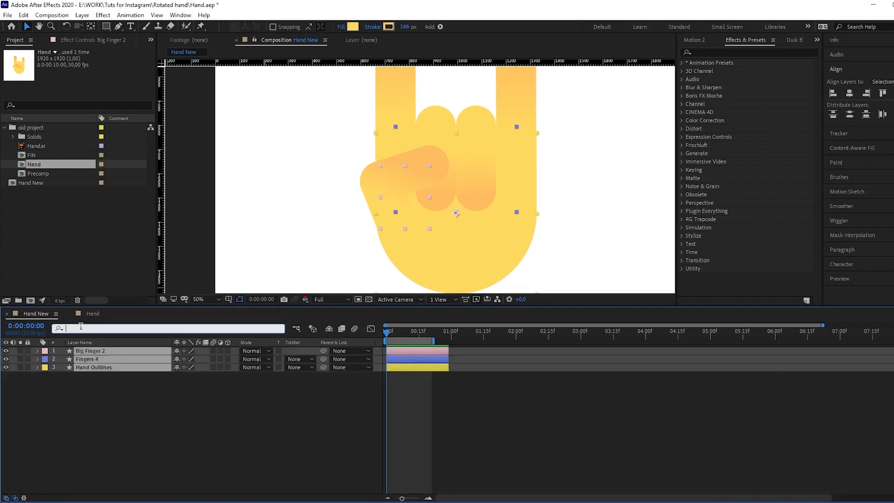
{"action": "type", "text": "path"}
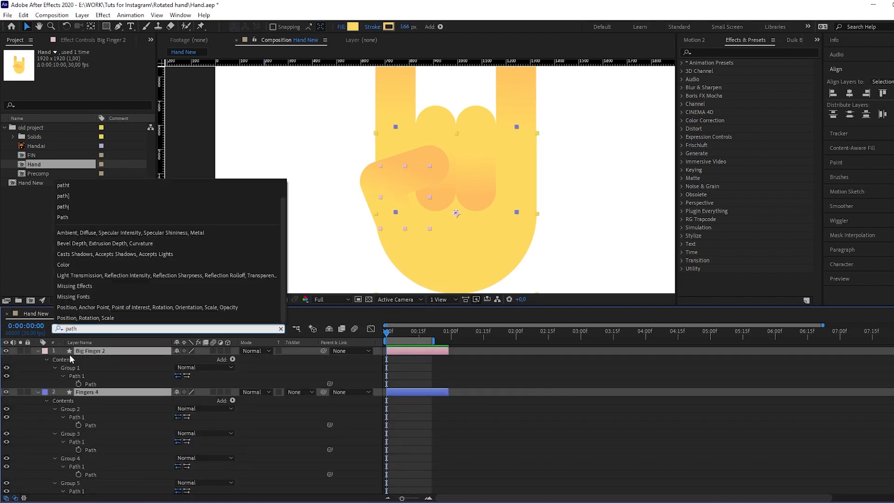
{"action": "left_click", "coordinate": [79, 384]}
{"action": "left_click", "coordinate": [78, 424]}
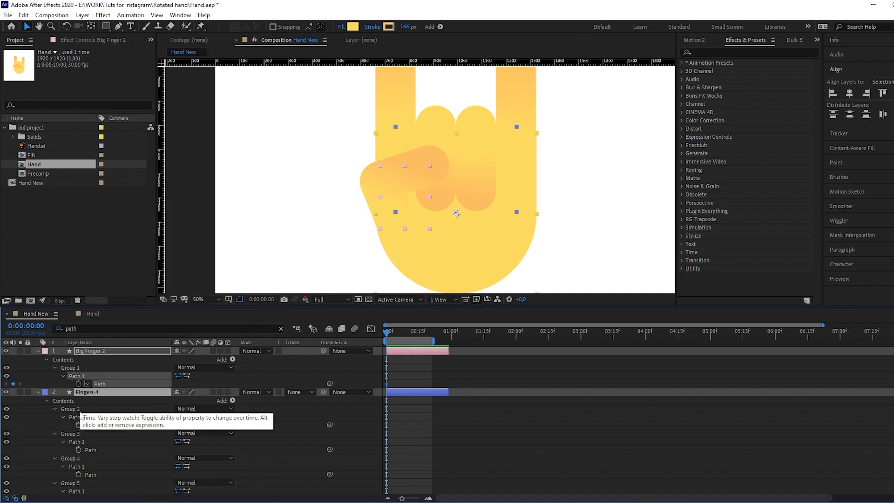
{"action": "left_click", "coordinate": [78, 450]}
{"action": "left_click", "coordinate": [79, 475]}
{"action": "scroll", "coordinate": [89, 497], "scroll_direction": "down", "scroll_amount": 3}
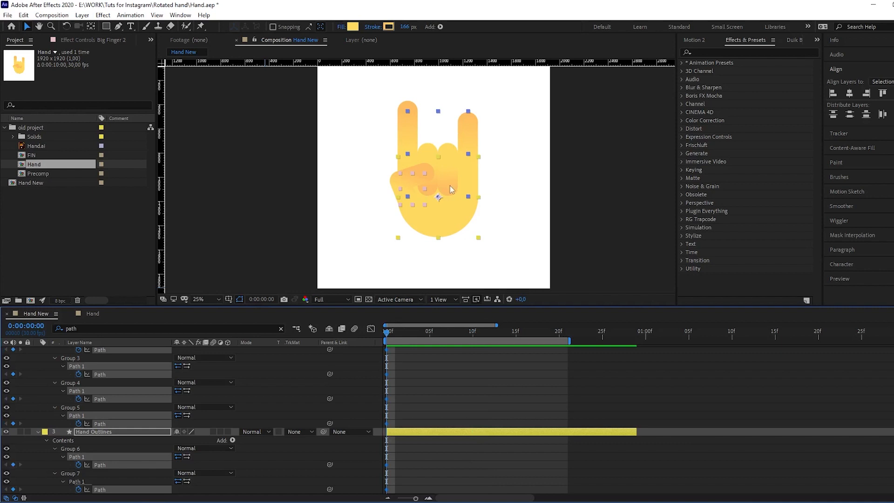
Add keyframes to all the Path properties at frame 10.
{"action": "left_click", "coordinate": [472, 335]}
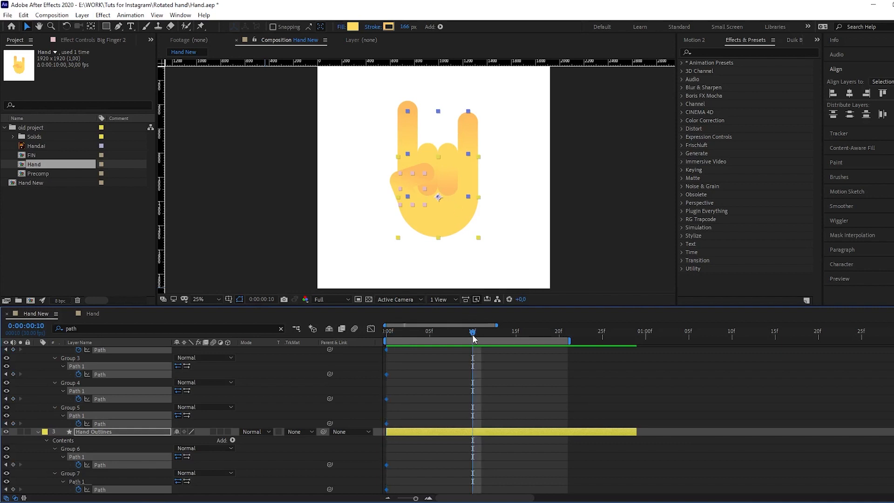
{"action": "left_click", "coordinate": [13, 374]}
{"action": "scroll", "coordinate": [64, 393], "scroll_direction": "up", "scroll_amount": 3}
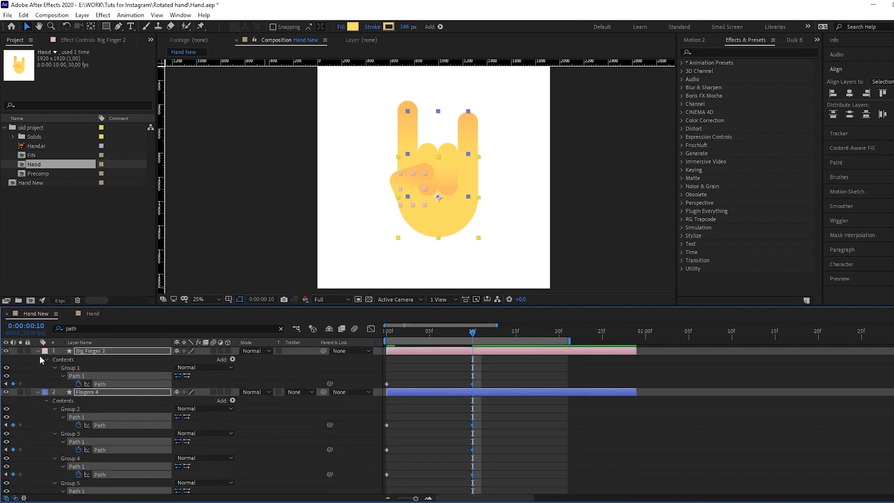
{"action": "left_click", "coordinate": [363, 448]}
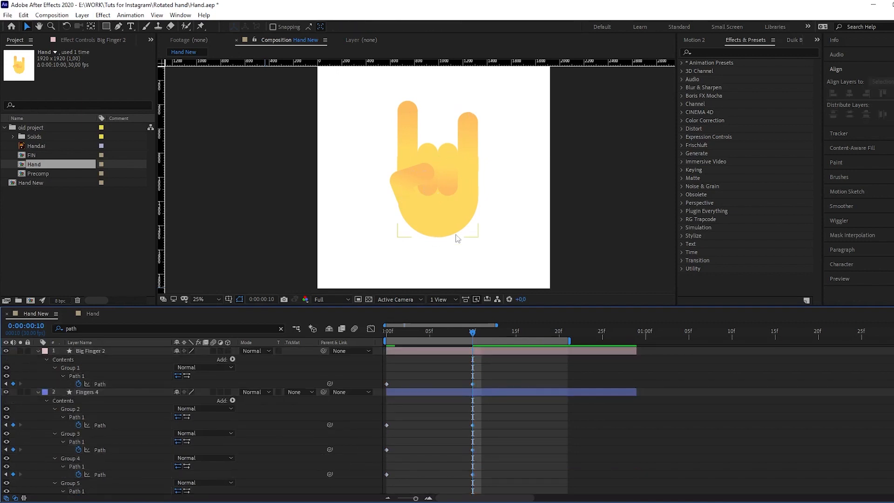
Narrow the two Hand Outlines palm paths symmetrically about their centre at frame 10, keeping their height.
{"action": "left_click", "coordinate": [455, 234]}
{"action": "scroll", "coordinate": [94, 450], "scroll_direction": "down", "scroll_amount": 3}
{"action": "left_click", "coordinate": [93, 465]}
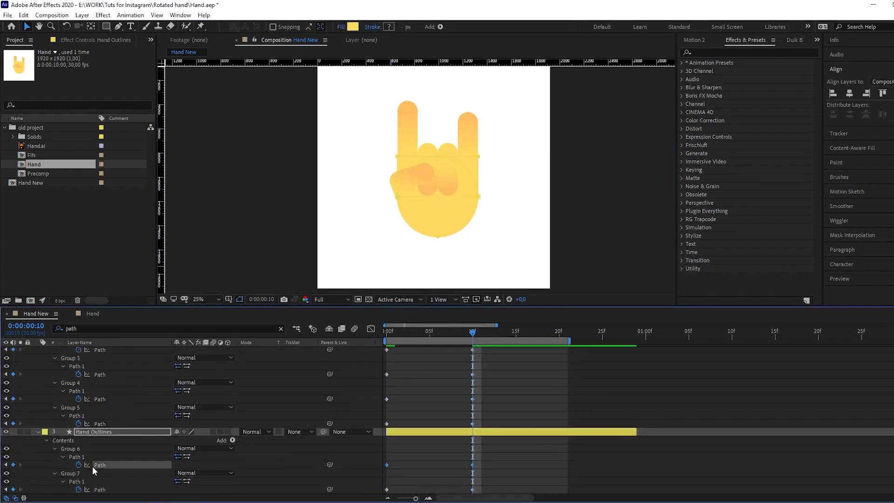
{"action": "left_click_drag", "start_coordinate": [364, 123], "coordinate": [523, 293]}
{"action": "scroll", "coordinate": [478, 199], "scroll_direction": "up", "scroll_amount": 4}
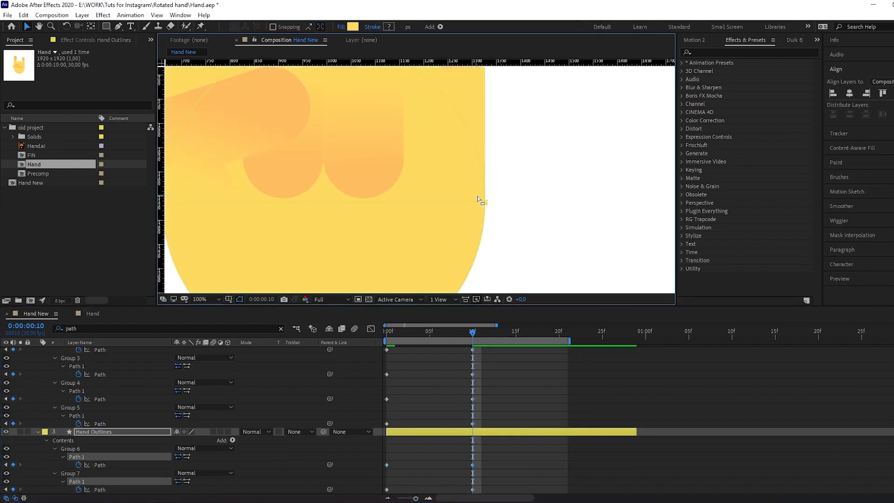
{"action": "left_click", "coordinate": [485, 204]}
{"action": "scroll", "coordinate": [485, 203], "scroll_direction": "down", "scroll_amount": 2}
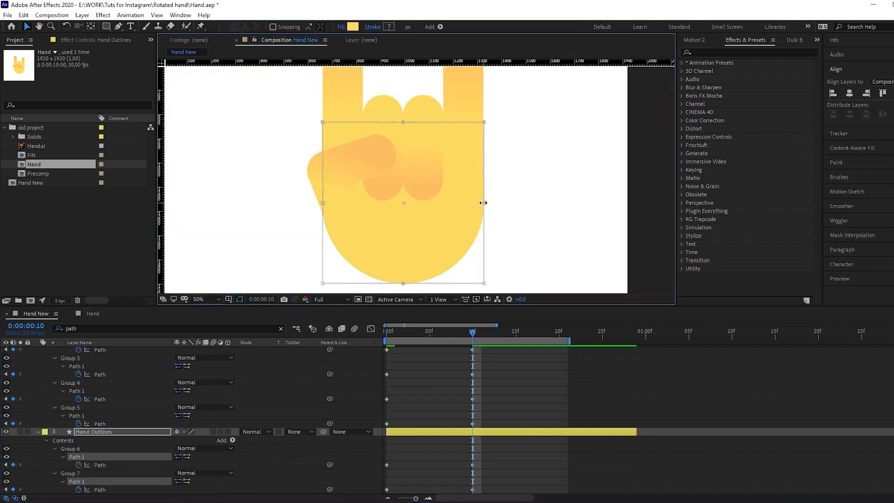
{"action": "left_click_drag", "start_coordinate": [481, 202], "coordinate": [457, 212]}
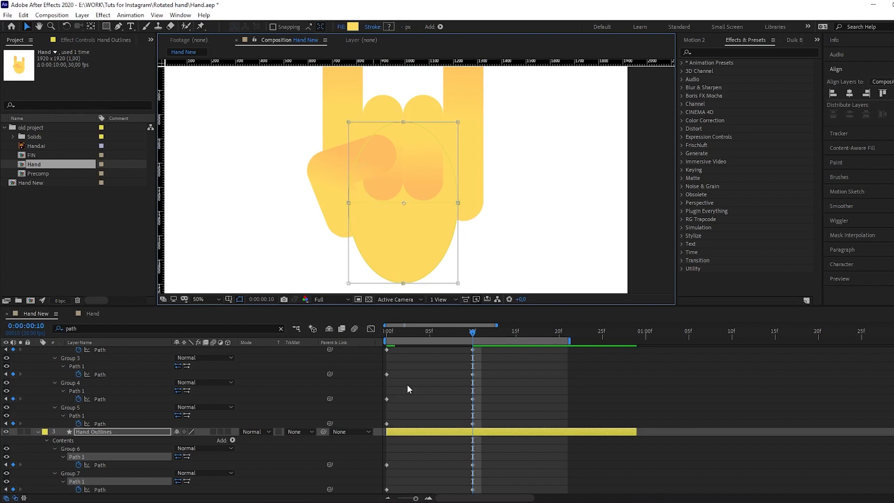
{"action": "left_click_drag", "start_coordinate": [458, 203], "coordinate": [457, 205]}
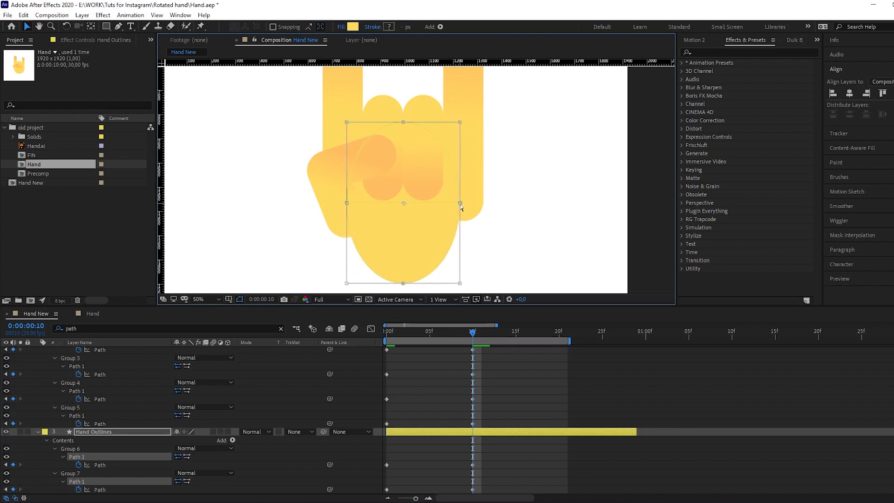
Place a vertical guide through the centre of the hand, at the Fingers 4 layer's anchor point.
{"action": "scroll", "coordinate": [90, 417], "scroll_direction": "up", "scroll_amount": 3}
{"action": "left_click", "coordinate": [102, 390]}
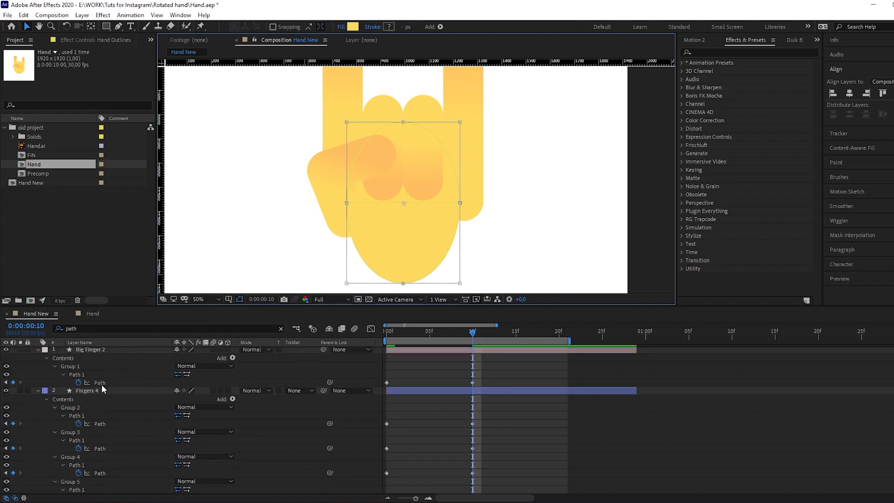
{"action": "left_click", "coordinate": [104, 422]}
{"action": "left_click", "coordinate": [101, 448]}
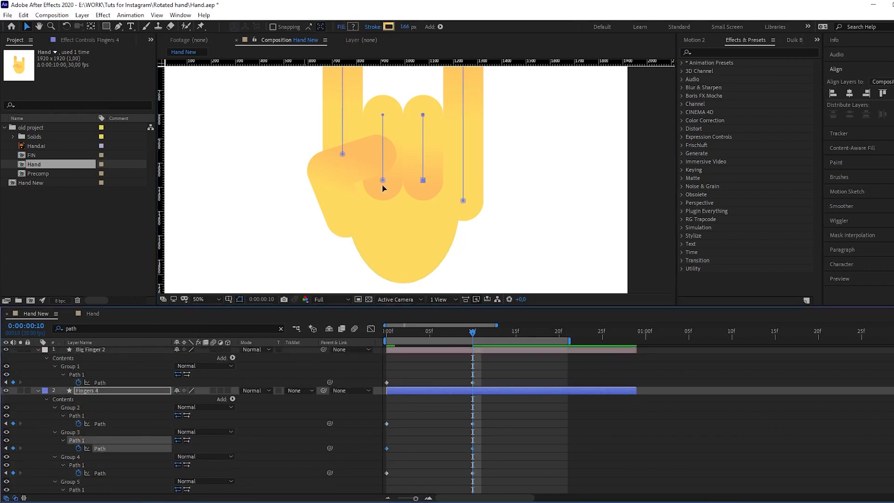
{"action": "left_click_drag", "start_coordinate": [384, 168], "coordinate": [384, 191]}
{"action": "left_click", "coordinate": [97, 391]}
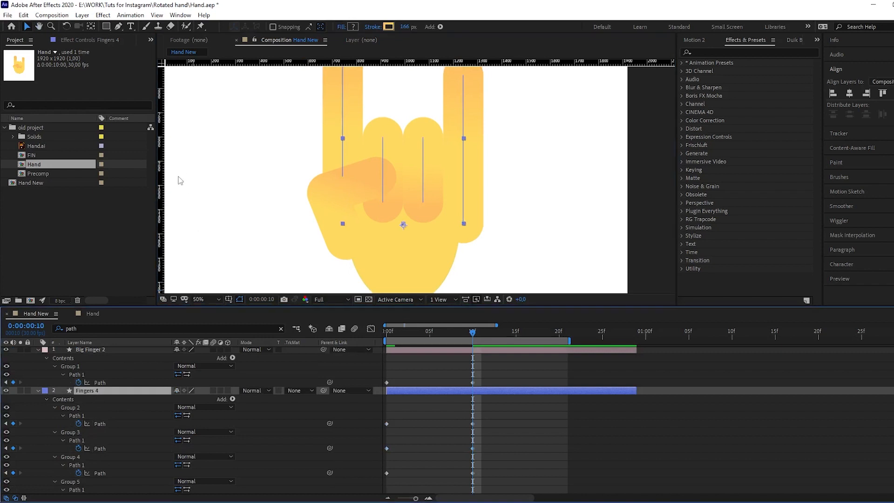
{"action": "left_click_drag", "start_coordinate": [161, 228], "coordinate": [403, 233]}
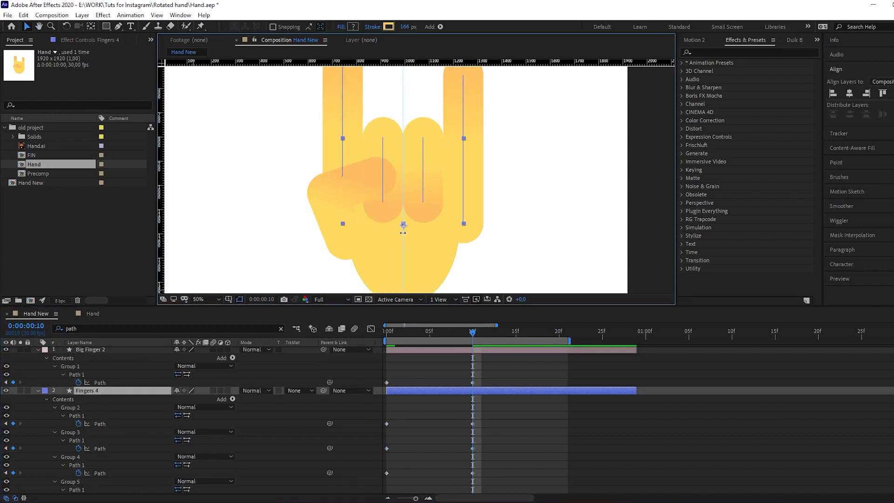
Move the index finger's path in Fingers 4 sideways onto the centre guide at frame 10.
{"action": "left_click", "coordinate": [100, 424]}
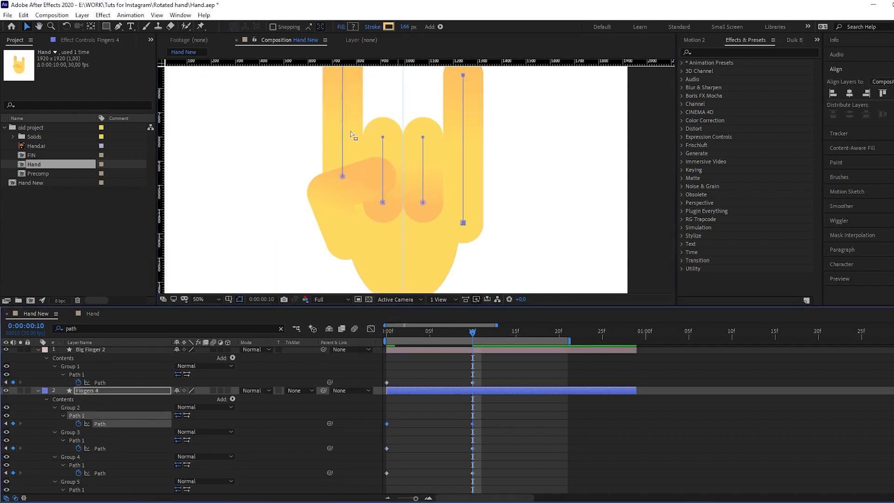
{"action": "scroll", "coordinate": [352, 135], "scroll_direction": "up", "scroll_amount": 3}
{"action": "left_click_drag", "start_coordinate": [320, 108], "coordinate": [369, 278]}
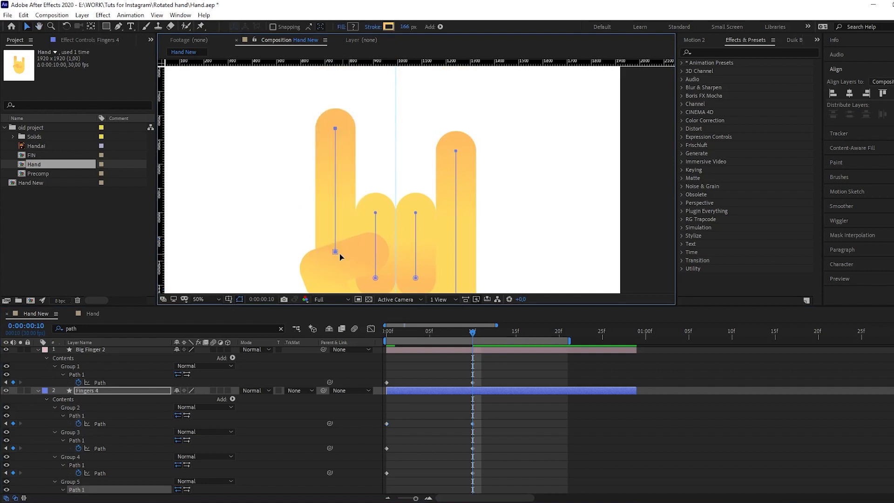
{"action": "left_click_drag", "start_coordinate": [336, 252], "coordinate": [388, 176]}
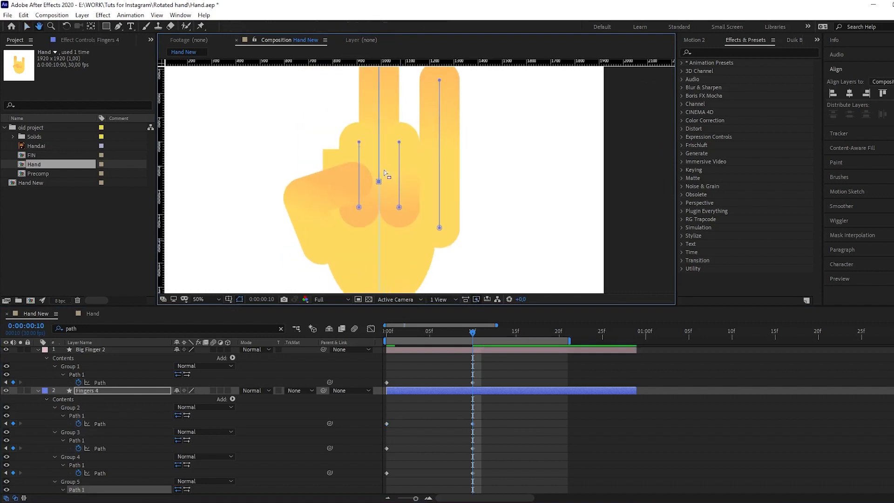
Move the two folded fingers' paths and the little finger's path onto the centre guide at frame 10.
{"action": "left_click_drag", "start_coordinate": [349, 123], "coordinate": [378, 205]}
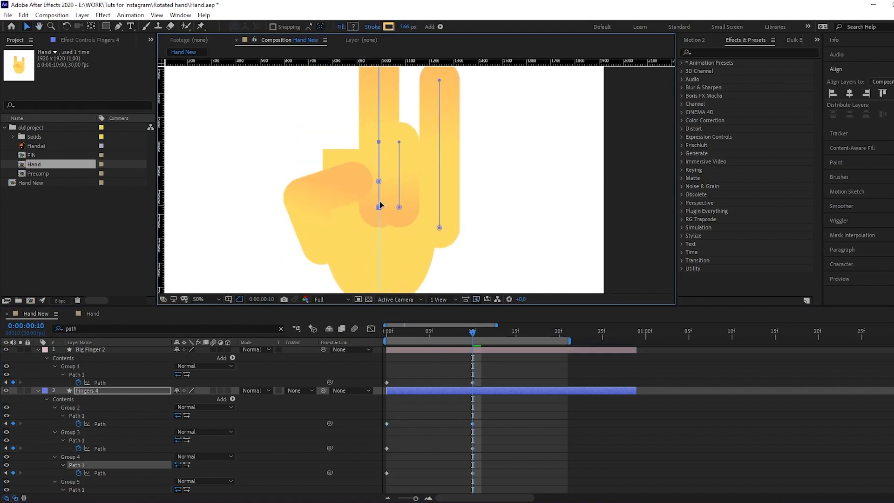
{"action": "left_click_drag", "start_coordinate": [408, 131], "coordinate": [379, 208]}
{"action": "left_click_drag", "start_coordinate": [455, 169], "coordinate": [455, 187]}
{"action": "left_click_drag", "start_coordinate": [453, 84], "coordinate": [383, 241]}
{"action": "scroll", "coordinate": [380, 246], "scroll_direction": "down", "scroll_amount": 2}
{"action": "scroll", "coordinate": [385, 241], "scroll_direction": "up", "scroll_amount": 2}
{"action": "left_click_drag", "start_coordinate": [472, 330], "coordinate": [447, 329]}
{"action": "left_click", "coordinate": [473, 330]}
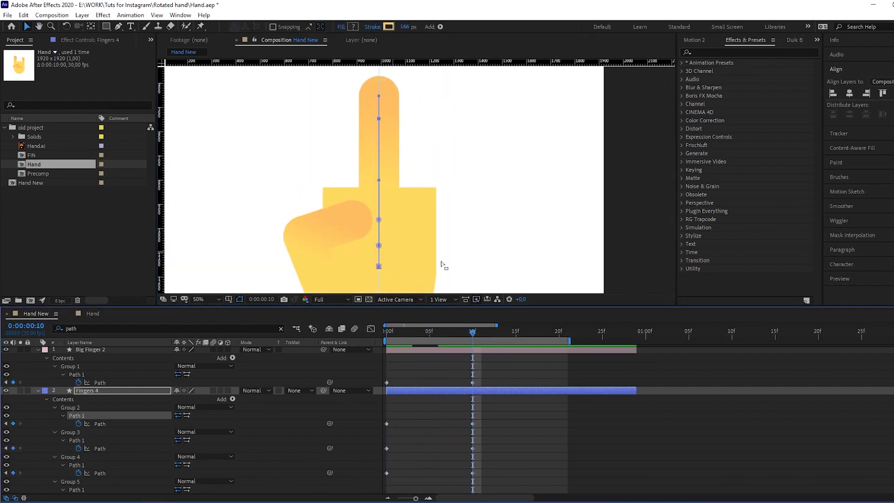
Narrow both Hand Outlines palm paths symmetrically to roughly the width of the stacked fingers at frame 10.
{"action": "left_click", "coordinate": [89, 431]}
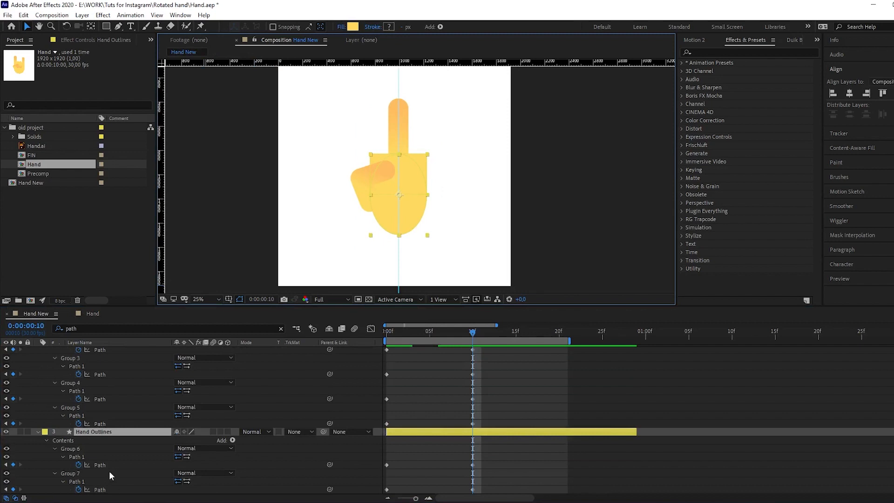
{"action": "left_click", "coordinate": [103, 465]}
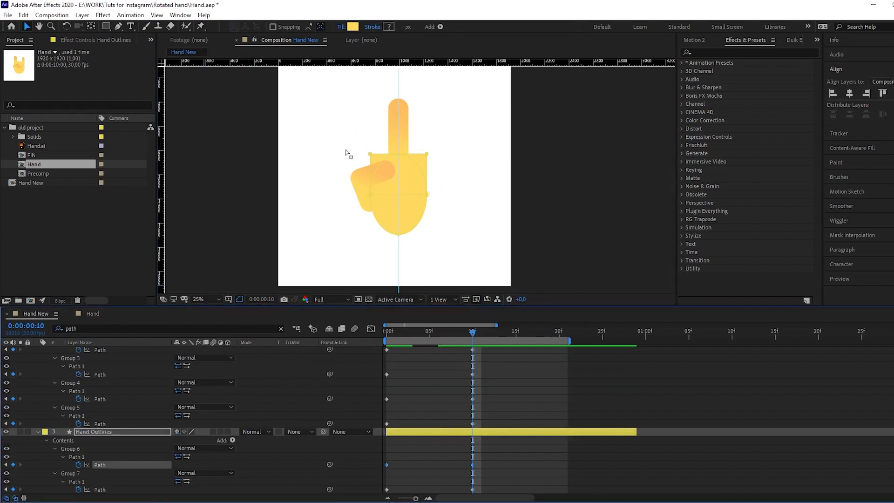
{"action": "left_click_drag", "start_coordinate": [347, 154], "coordinate": [427, 201]}
{"action": "scroll", "coordinate": [431, 200], "scroll_direction": "up", "scroll_amount": 2}
{"action": "left_click_drag", "start_coordinate": [283, 104], "coordinate": [466, 298]}
{"action": "double_click", "coordinate": [433, 194]}
{"action": "left_click_drag", "start_coordinate": [432, 194], "coordinate": [396, 194]}
Fine-tune the palm paths' width so their sides line up with the finger edges, and deselect everything.
{"action": "scroll", "coordinate": [391, 123], "scroll_direction": "up", "scroll_amount": 4}
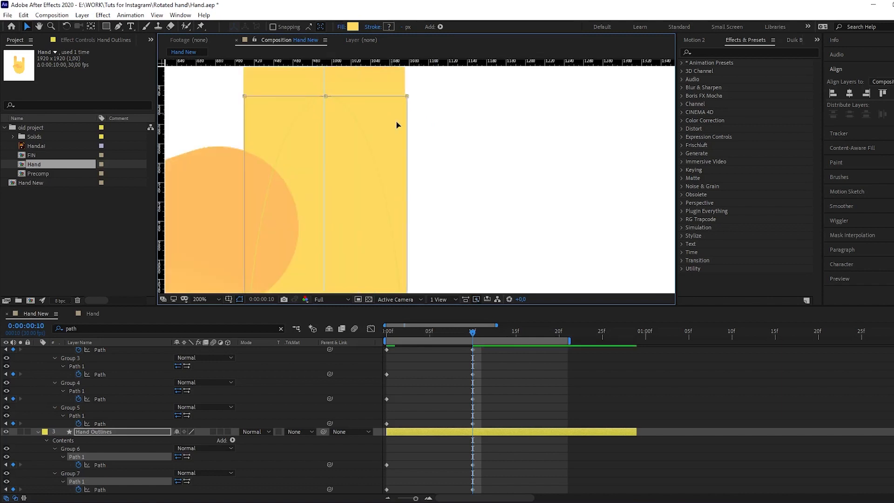
{"action": "scroll", "coordinate": [403, 226], "scroll_direction": "down", "scroll_amount": 3}
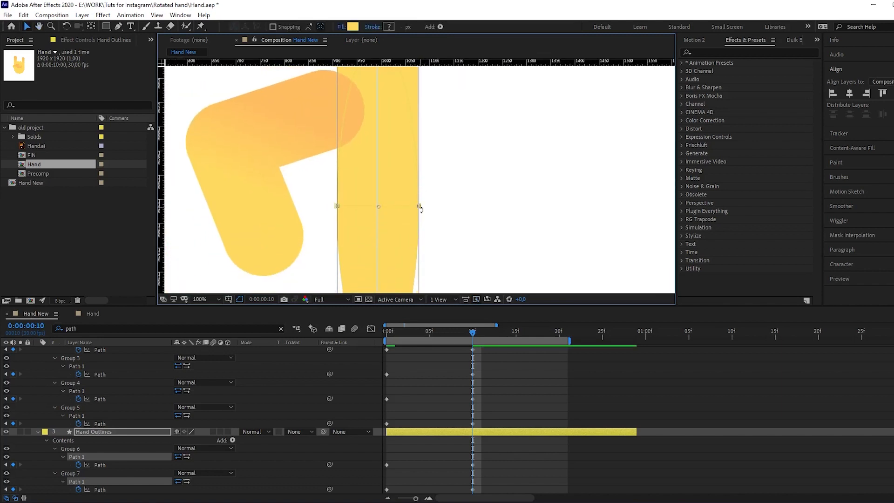
{"action": "left_click_drag", "start_coordinate": [417, 207], "coordinate": [446, 188]}
{"action": "scroll", "coordinate": [416, 210], "scroll_direction": "up", "scroll_amount": 5}
{"action": "scroll", "coordinate": [433, 177], "scroll_direction": "down", "scroll_amount": 6}
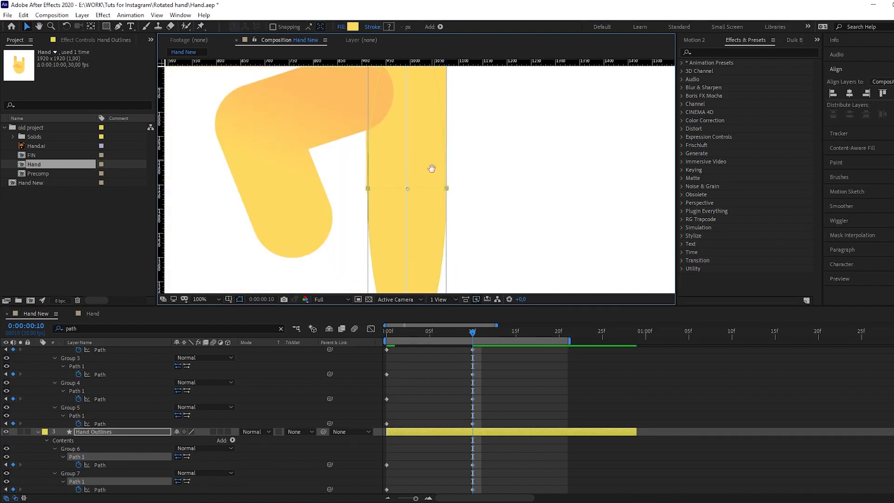
{"action": "left_click", "coordinate": [406, 387]}
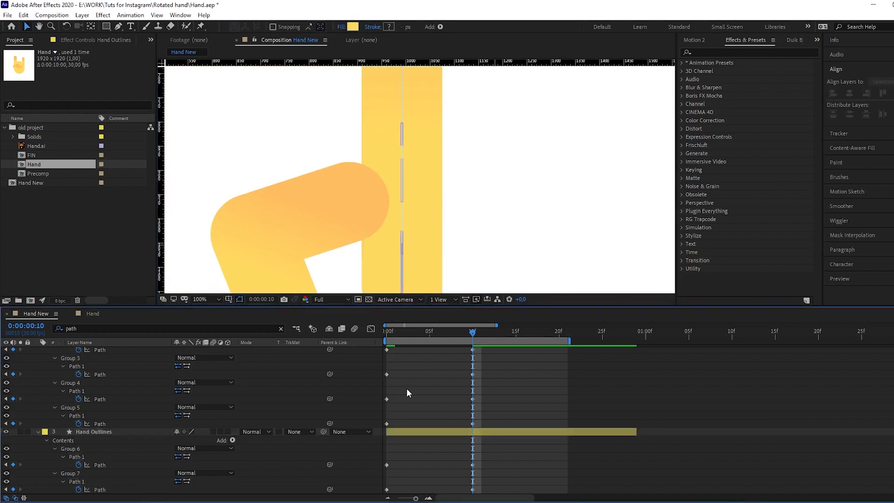
Lengthen the curve handles on the lowest point of both palm paths to give the base a rounder end at frame 10.
{"action": "left_click_drag", "start_coordinate": [502, 211], "coordinate": [479, 94]}
{"action": "left_click_drag", "start_coordinate": [461, 215], "coordinate": [459, 186]}
{"action": "key", "text": "v"}
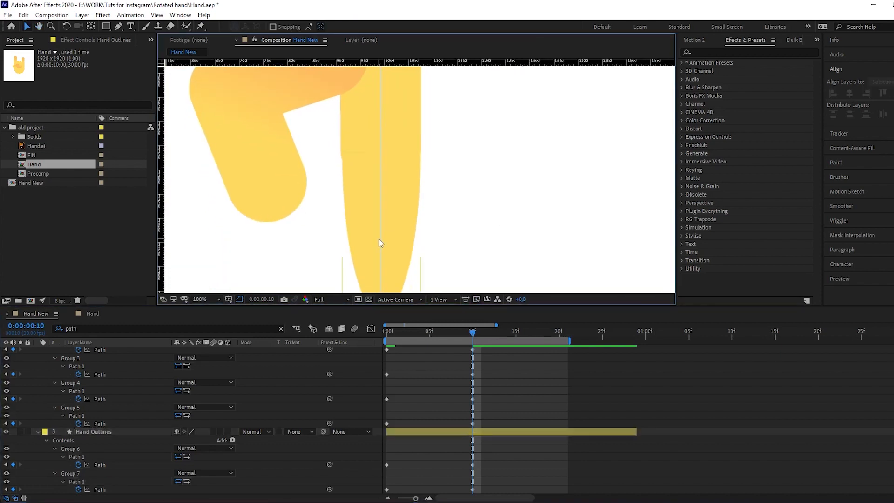
{"action": "scroll", "coordinate": [391, 233], "scroll_direction": "down", "scroll_amount": 3}
{"action": "left_click", "coordinate": [403, 236]}
{"action": "left_click", "coordinate": [387, 463]}
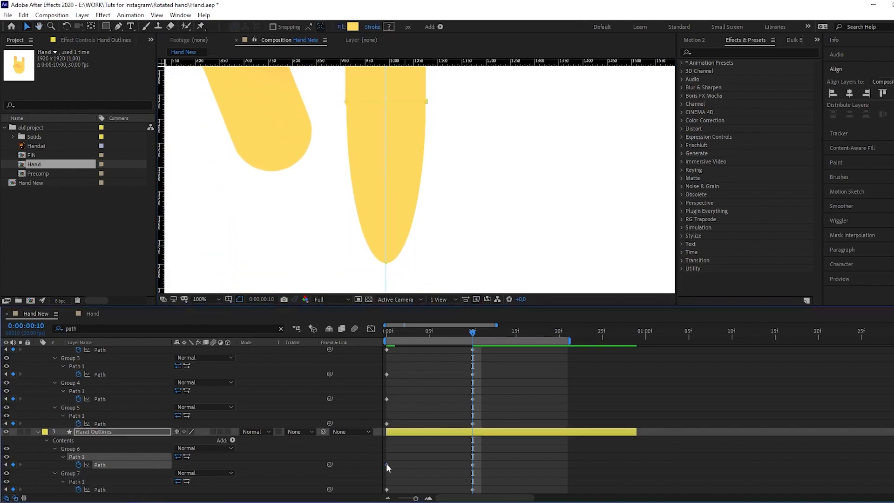
{"action": "left_click_drag", "start_coordinate": [424, 257], "coordinate": [356, 289]}
{"action": "left_click_drag", "start_coordinate": [407, 265], "coordinate": [351, 266]}
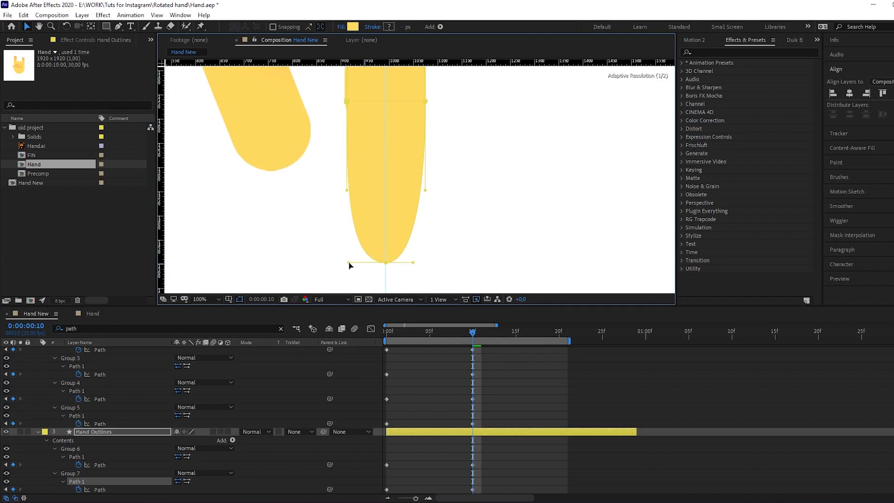
{"action": "left_click_drag", "start_coordinate": [417, 261], "coordinate": [420, 263]}
{"action": "left_click", "coordinate": [492, 205]}
Nudge the thumb-side points of both palm paths in line with the straight finger's edge, and deselect everything.
{"action": "scroll", "coordinate": [492, 206], "scroll_direction": "up", "scroll_amount": 3}
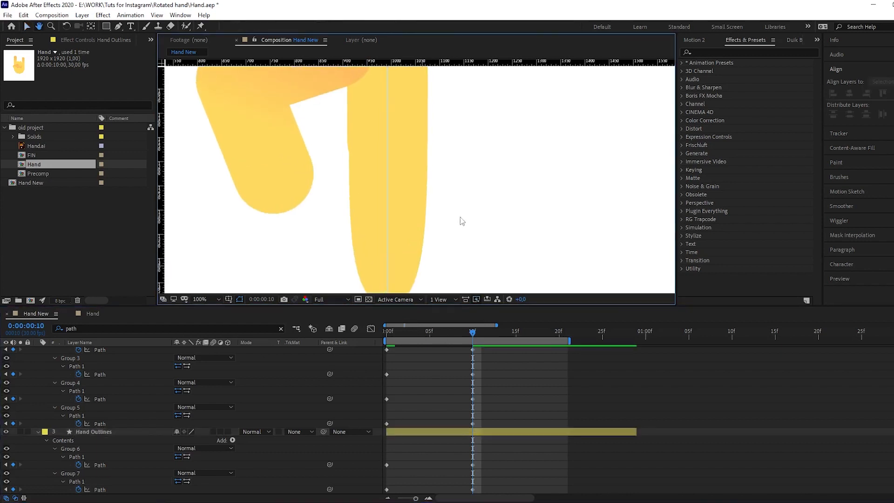
{"action": "left_click", "coordinate": [377, 197]}
{"action": "left_click", "coordinate": [386, 464]}
{"action": "left_click_drag", "start_coordinate": [327, 128], "coordinate": [357, 159]}
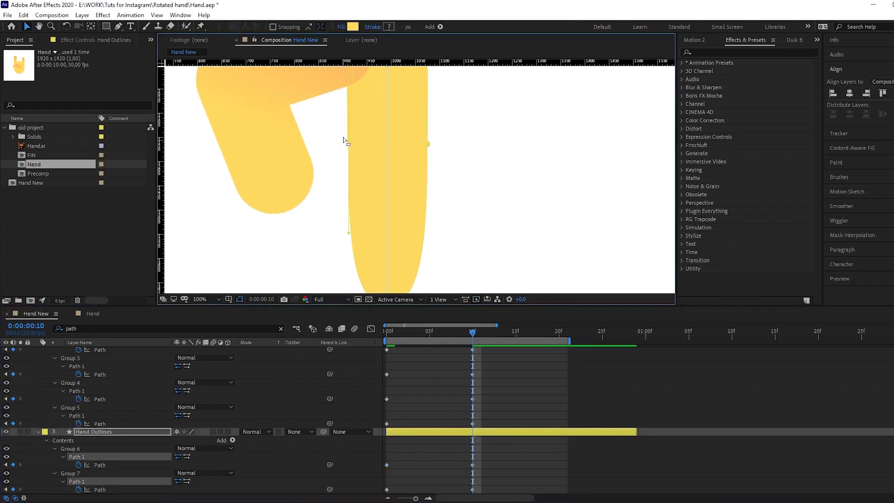
{"action": "scroll", "coordinate": [343, 137], "scroll_direction": "up", "scroll_amount": 2}
{"action": "scroll", "coordinate": [379, 194], "scroll_direction": "down", "scroll_amount": 2}
{"action": "left_click_drag", "start_coordinate": [377, 191], "coordinate": [376, 257]}
{"action": "left_click_drag", "start_coordinate": [365, 97], "coordinate": [382, 120]}
{"action": "left_click_drag", "start_coordinate": [373, 259], "coordinate": [377, 178]}
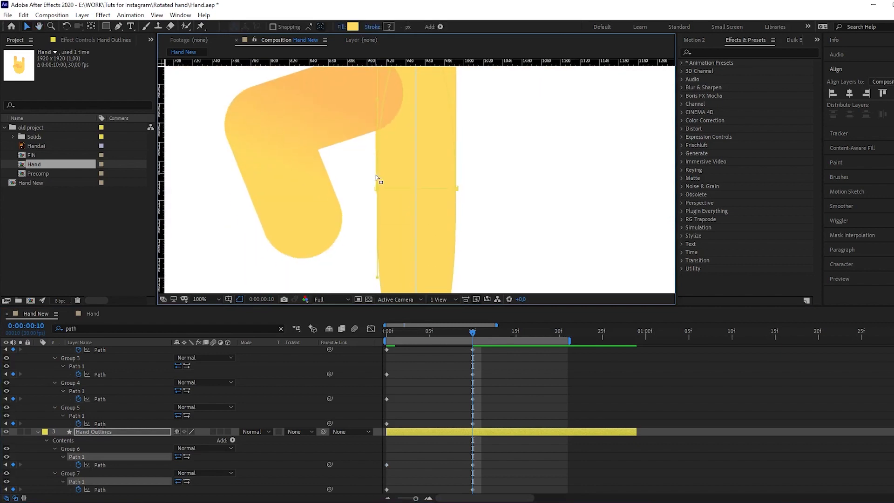
{"action": "scroll", "coordinate": [377, 177], "scroll_direction": "up", "scroll_amount": 2}
{"action": "left_click_drag", "start_coordinate": [380, 226], "coordinate": [377, 226]}
{"action": "scroll", "coordinate": [378, 226], "scroll_direction": "down", "scroll_amount": 2}
{"action": "left_click_drag", "start_coordinate": [392, 169], "coordinate": [384, 236]}
{"action": "scroll", "coordinate": [365, 137], "scroll_direction": "up", "scroll_amount": 3}
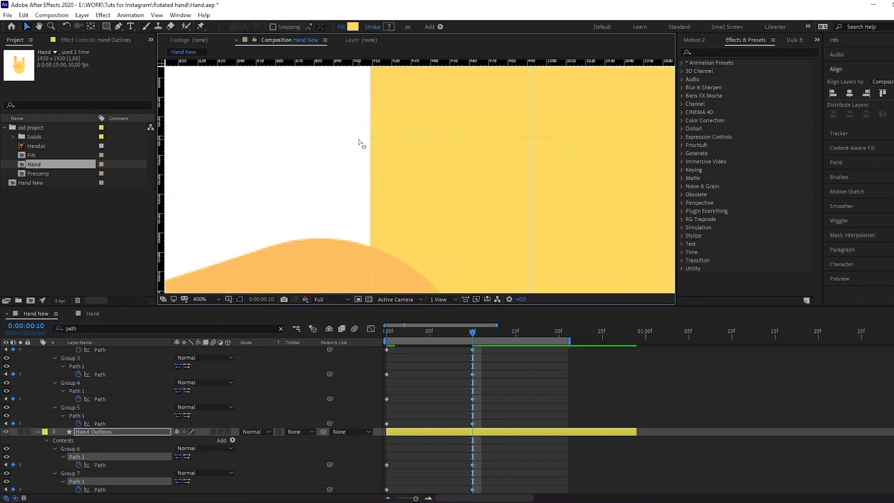
{"action": "scroll", "coordinate": [411, 148], "scroll_direction": "down", "scroll_amount": 5}
{"action": "left_click", "coordinate": [459, 173]}
{"action": "left_click_drag", "start_coordinate": [458, 169], "coordinate": [440, 190]}
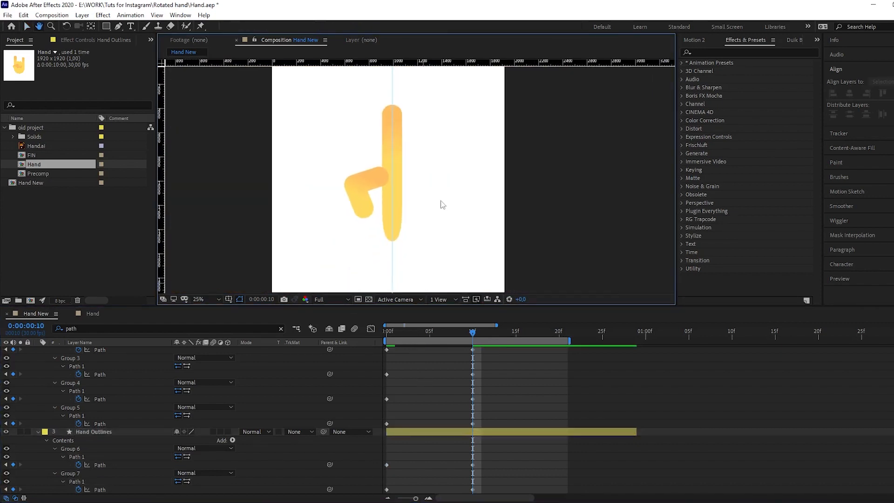
Shift the knuckle and base points of the Big Finger 2 path sideways toward the palm at frame 10.
{"action": "left_click_drag", "start_coordinate": [472, 332], "coordinate": [473, 356]}
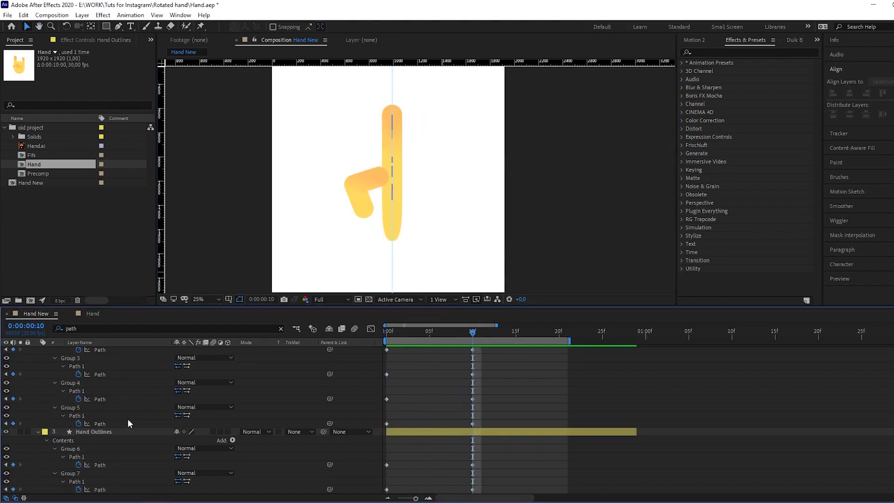
{"action": "scroll", "coordinate": [127, 418], "scroll_direction": "up", "scroll_amount": 3}
{"action": "left_click", "coordinate": [102, 378]}
{"action": "left_click", "coordinate": [101, 383]}
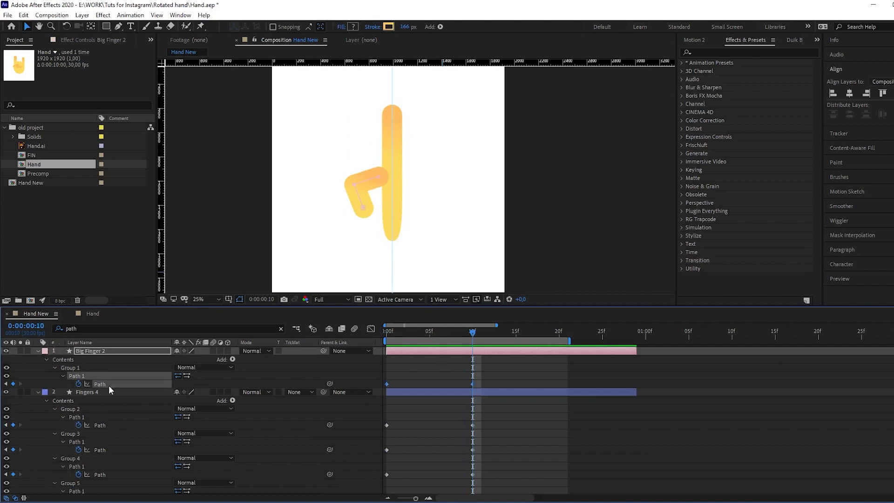
{"action": "scroll", "coordinate": [363, 200], "scroll_direction": "up", "scroll_amount": 4}
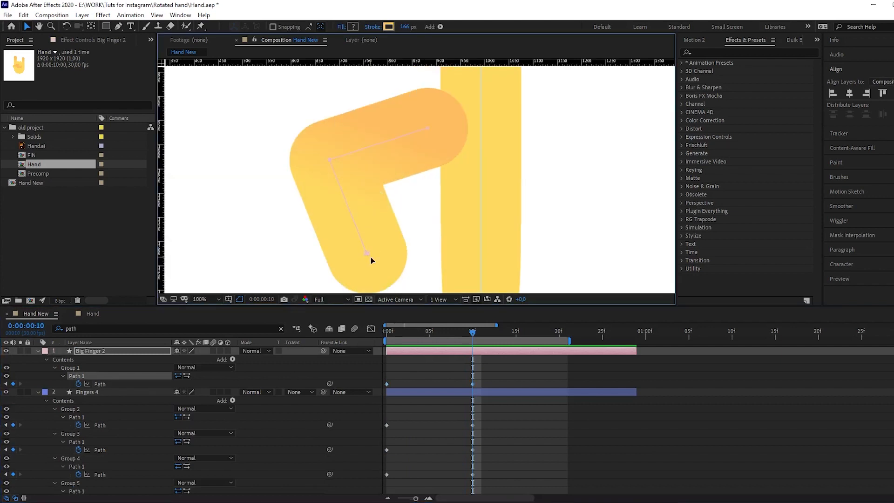
{"action": "left_click_drag", "start_coordinate": [368, 258], "coordinate": [454, 259]}
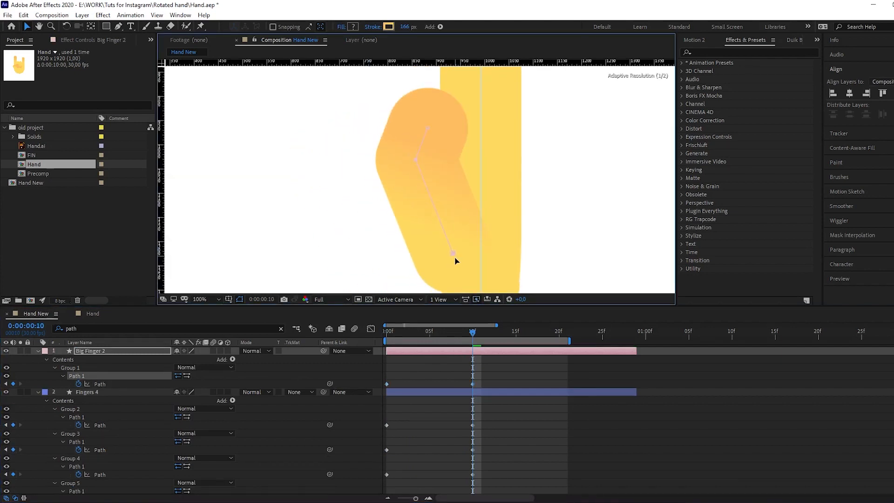
{"action": "left_click_drag", "start_coordinate": [418, 159], "coordinate": [404, 158]}
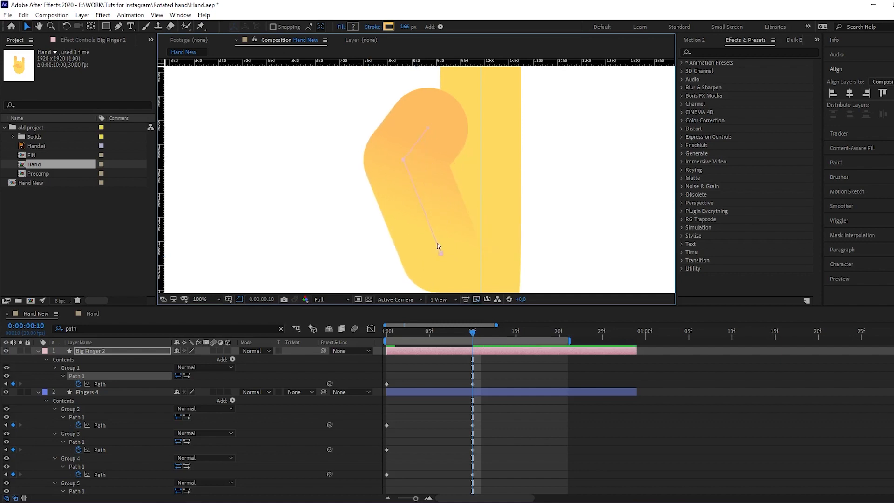
{"action": "left_click_drag", "start_coordinate": [440, 251], "coordinate": [428, 252]}
Reshape the thumb path into a nearly straight finger overlapping the palm's edge, and compare frame 0 with frame 10.
{"action": "left_click_drag", "start_coordinate": [390, 160], "coordinate": [437, 192]}
{"action": "scroll", "coordinate": [404, 164], "scroll_direction": "down", "scroll_amount": 3}
{"action": "left_click", "coordinate": [201, 313]}
{"action": "scroll", "coordinate": [398, 182], "scroll_direction": "up", "scroll_amount": 2}
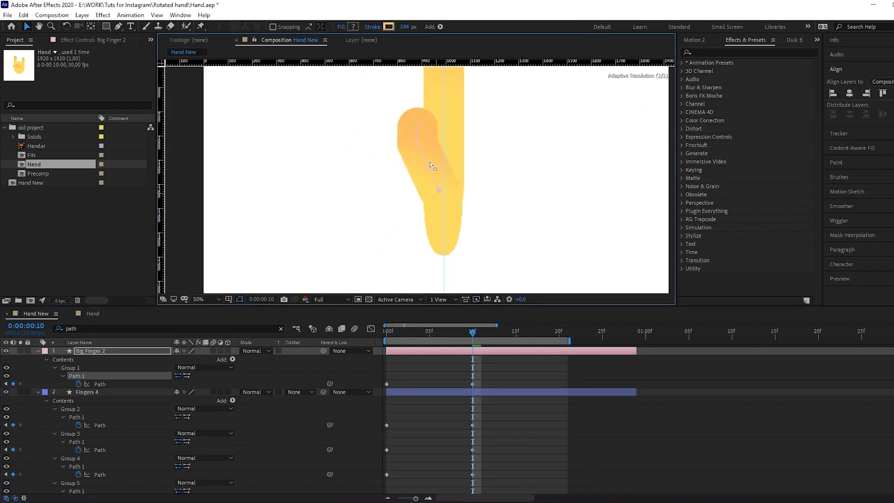
{"action": "left_click_drag", "start_coordinate": [418, 144], "coordinate": [400, 199]}
{"action": "left_click", "coordinate": [91, 307]}
{"action": "mouse_move", "coordinate": [473, 335]}
{"action": "left_mouse_down"}
{"action": "mouse_move", "coordinate": [367, 334]}
{"action": "mouse_move", "coordinate": [479, 336]}
{"action": "mouse_move", "coordinate": [470, 338]}
{"action": "left_mouse_up"}
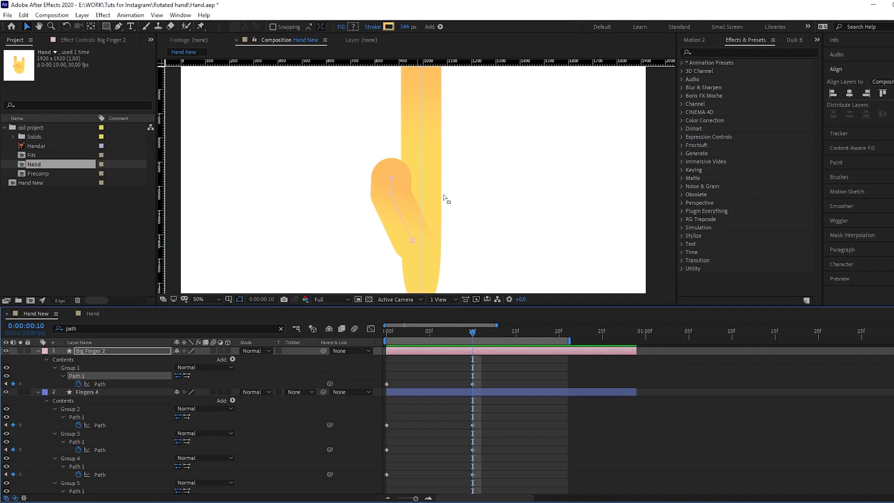
{"action": "scroll", "coordinate": [445, 198], "scroll_direction": "down", "scroll_amount": 2}
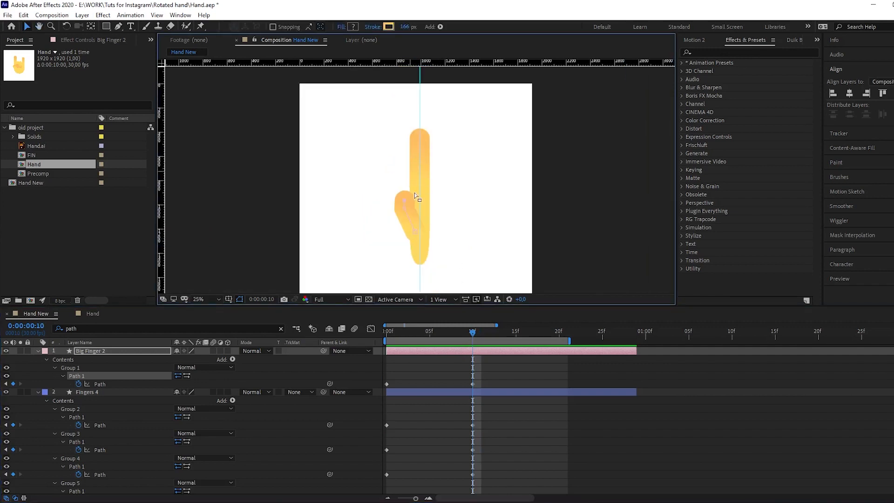
{"action": "left_click", "coordinate": [391, 334]}
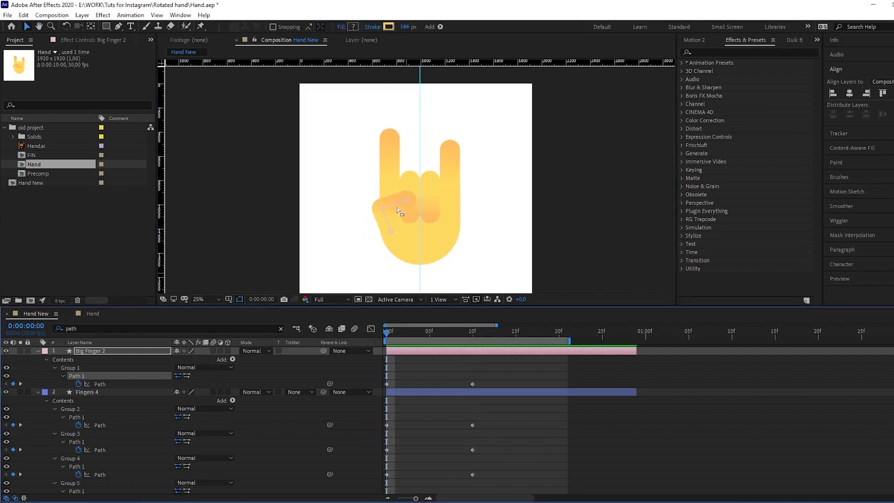
{"action": "left_click", "coordinate": [471, 333]}
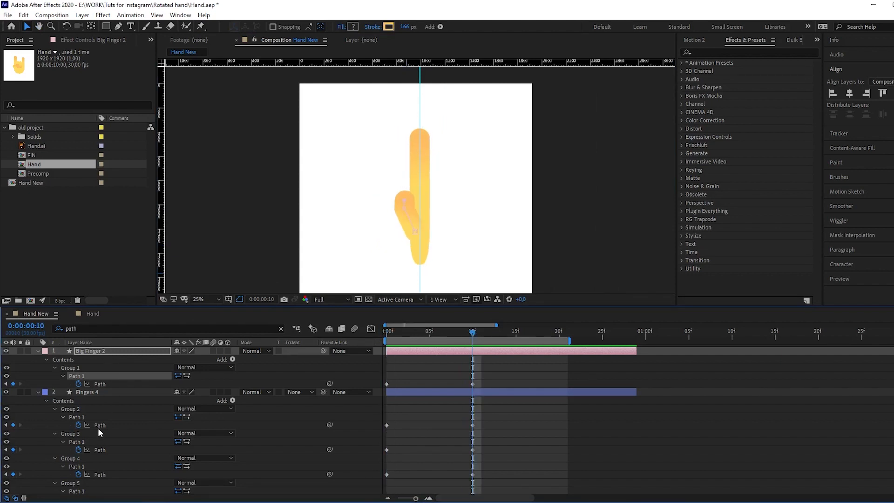
Hide Group 2 and Group 5 in Fingers 4 to expose the folded fingers' paths.
{"action": "left_click", "coordinate": [111, 424]}
{"action": "left_click", "coordinate": [101, 449]}
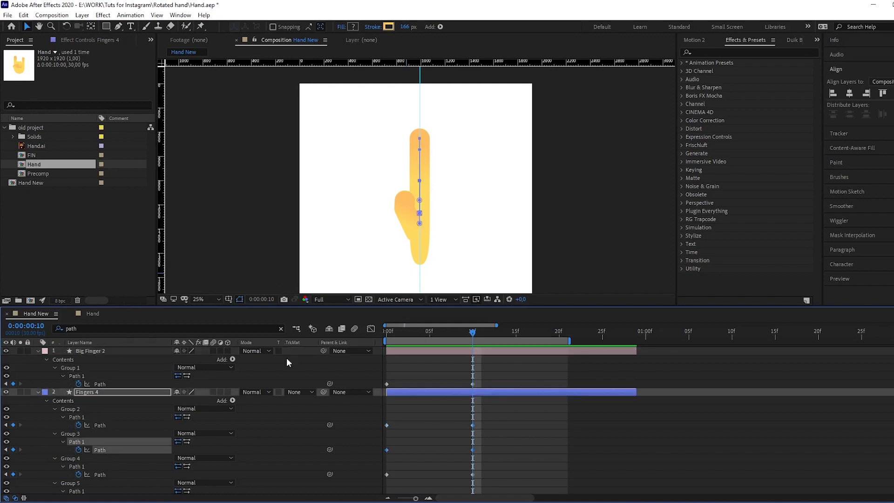
{"action": "scroll", "coordinate": [414, 157], "scroll_direction": "up", "scroll_amount": 2}
{"action": "left_click_drag", "start_coordinate": [427, 161], "coordinate": [441, 206]}
{"action": "left_click", "coordinate": [21, 452]}
{"action": "left_click", "coordinate": [74, 410]}
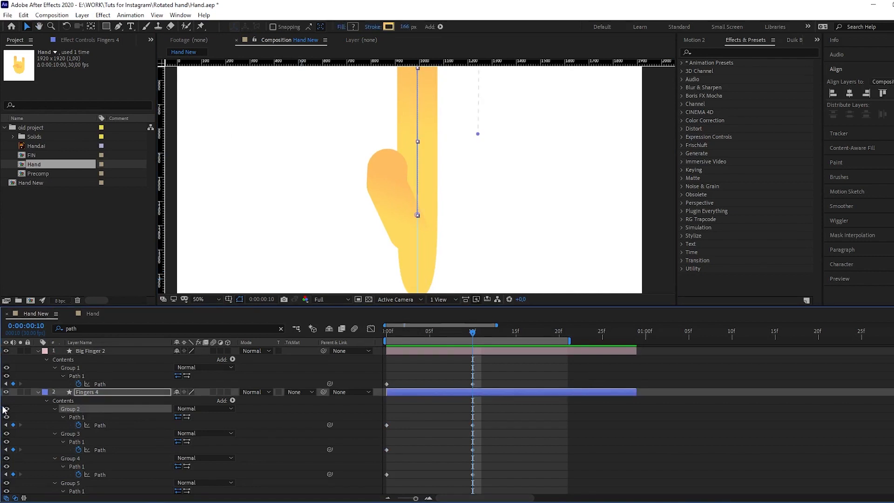
{"action": "left_click", "coordinate": [54, 409]}
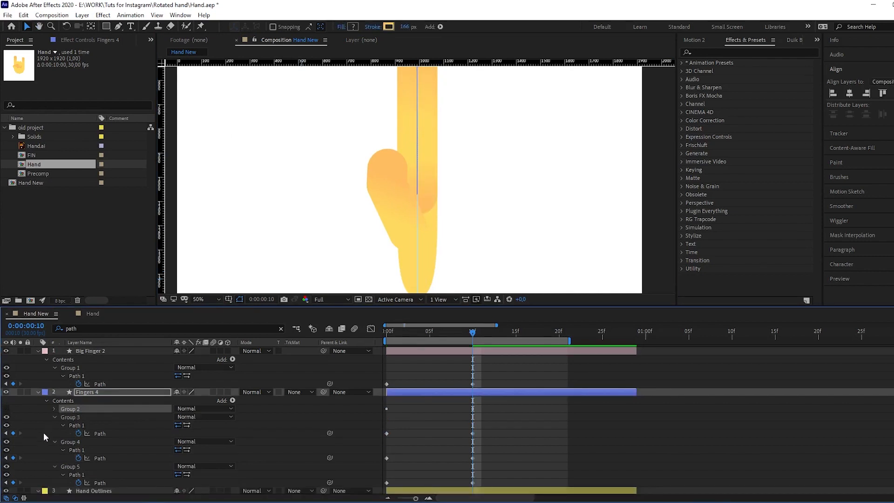
{"action": "left_click", "coordinate": [6, 466]}
Move the Group 3 and Group 4 paths sideways so the folded fingers protrude on the thumb side, and show the hidden groups again.
{"action": "left_click", "coordinate": [100, 434]}
{"action": "left_click_drag", "start_coordinate": [394, 110], "coordinate": [399, 194]}
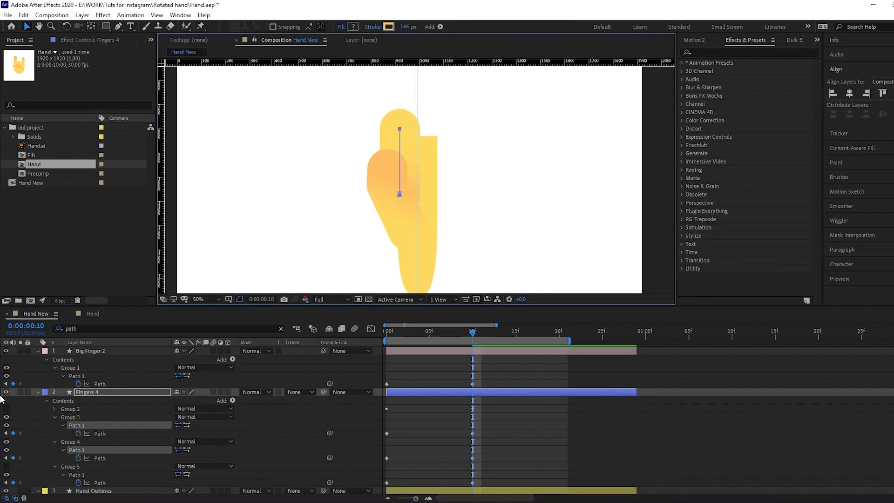
{"action": "left_click", "coordinate": [6, 465]}
{"action": "scroll", "coordinate": [470, 153], "scroll_direction": "down", "scroll_amount": 2}
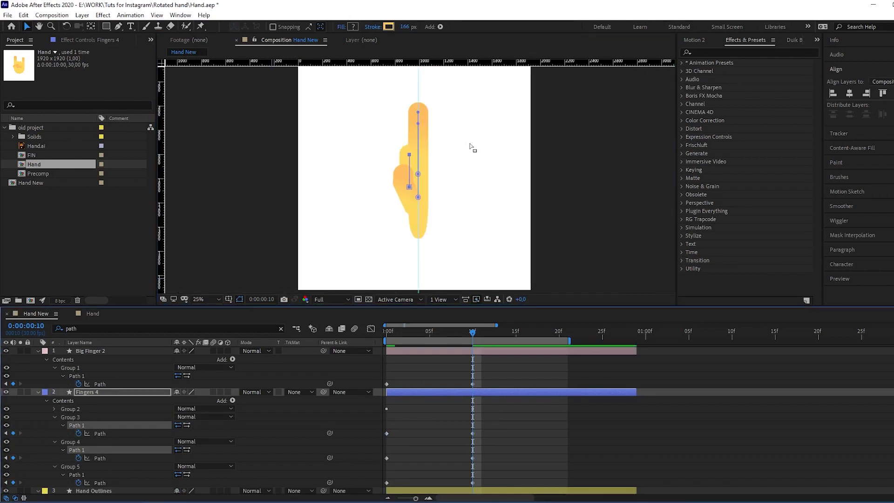
{"action": "scroll", "coordinate": [410, 181], "scroll_direction": "up", "scroll_amount": 2}
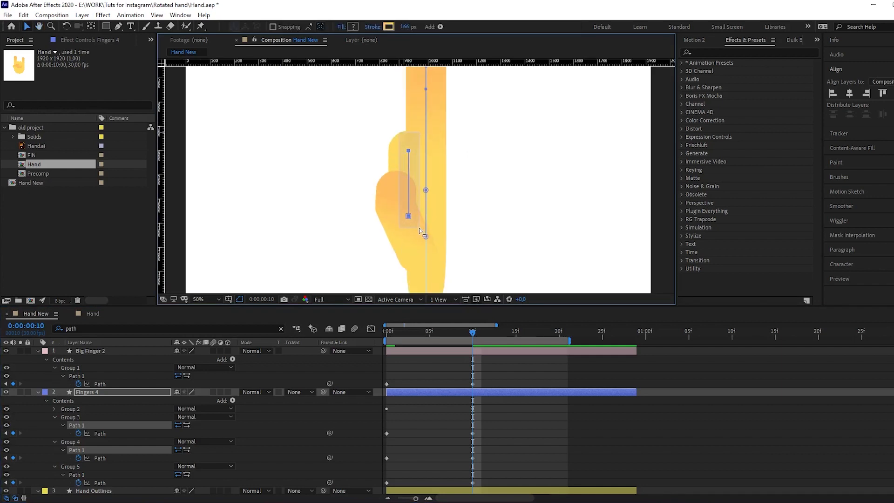
{"action": "left_click_drag", "start_coordinate": [408, 216], "coordinate": [405, 215]}
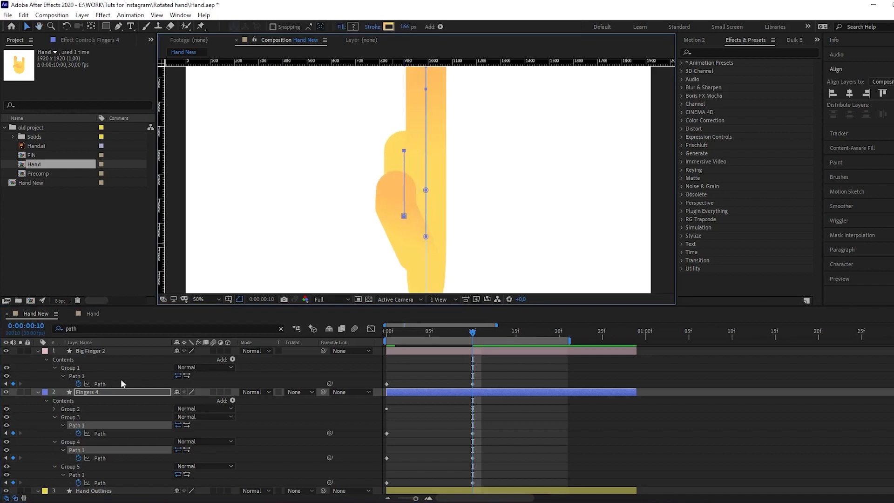
Move the thumb path's tip and knuckle outward beyond the folded fingers at frame 10, keeping its base in the palm.
{"action": "left_click", "coordinate": [100, 383]}
{"action": "left_click_drag", "start_coordinate": [373, 156], "coordinate": [409, 222]}
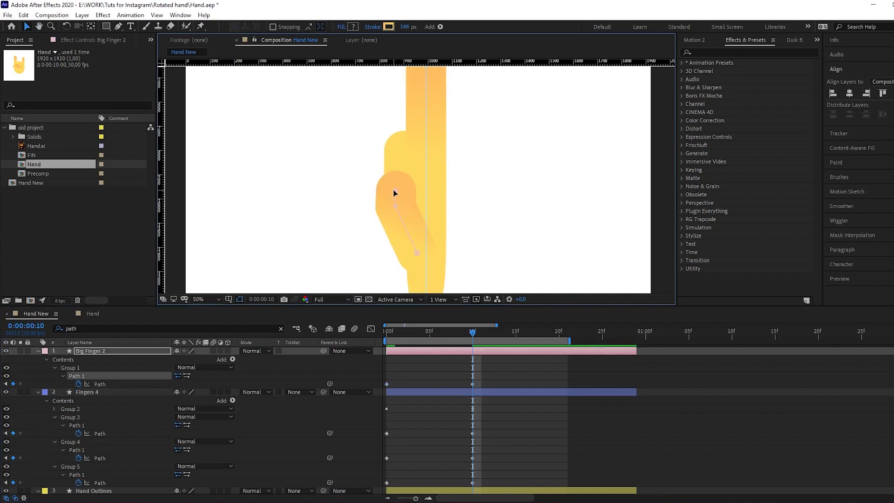
{"action": "left_click_drag", "start_coordinate": [393, 191], "coordinate": [377, 193]}
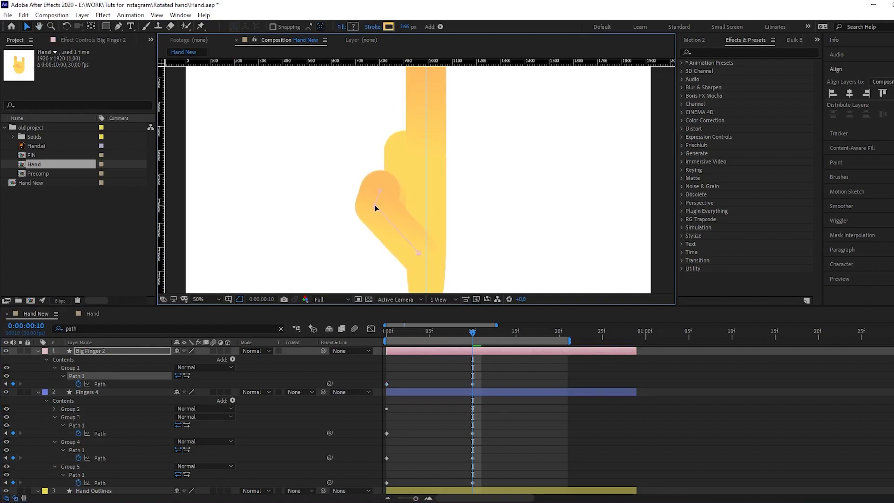
{"action": "scroll", "coordinate": [376, 188], "scroll_direction": "down", "scroll_amount": 2}
{"action": "key", "text": "v"}
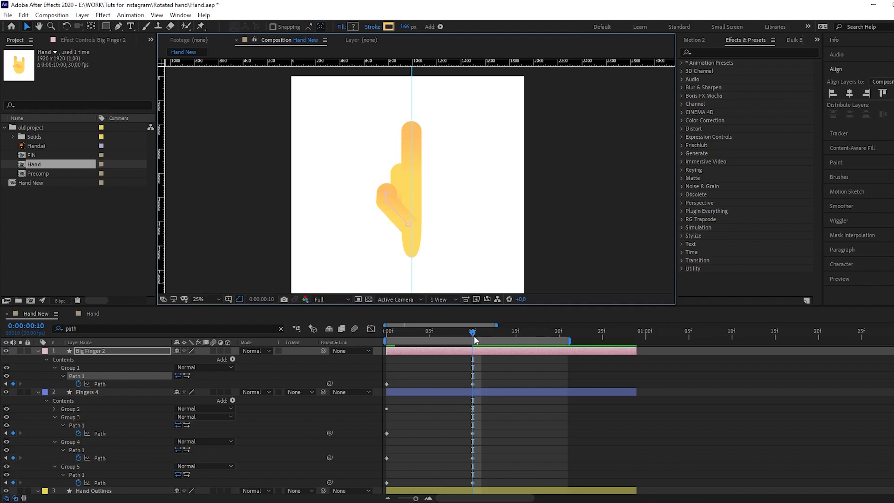
Collapse the properties of the Big Finger 2, Fingers 4 and Hand Outlines layers, and leave no layer selected.
{"action": "left_click", "coordinate": [37, 351]}
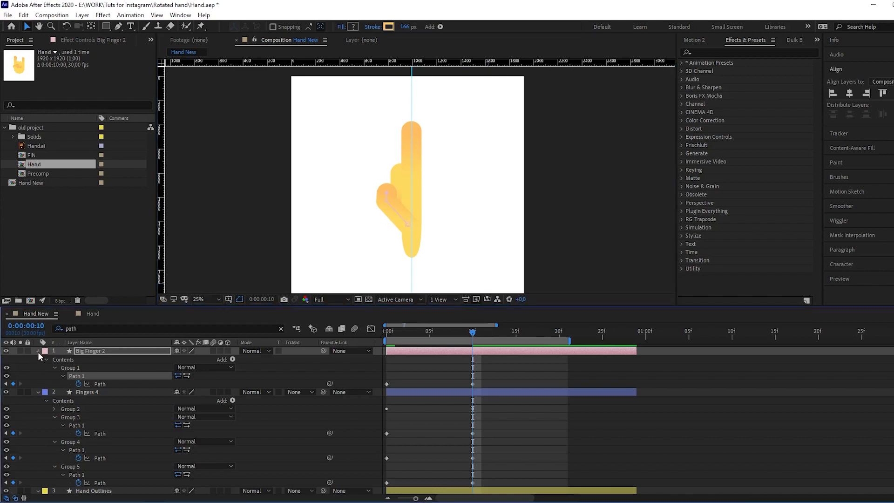
{"action": "left_click", "coordinate": [37, 359]}
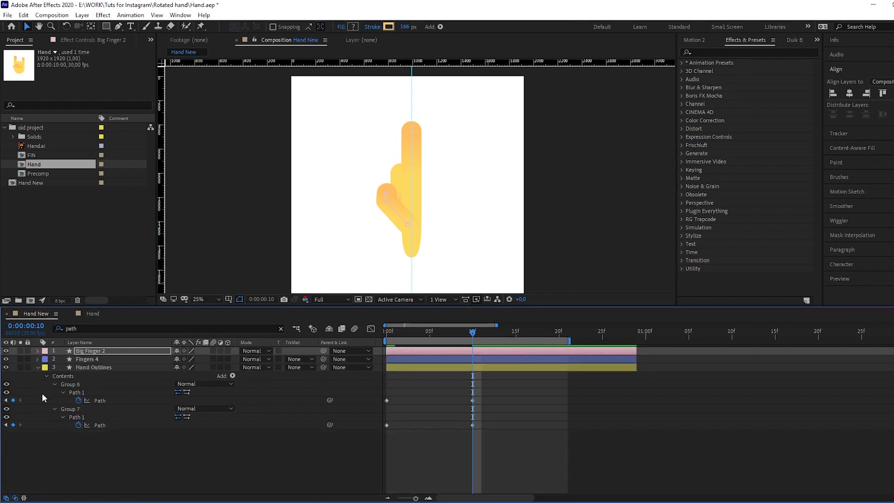
{"action": "left_click", "coordinate": [38, 367]}
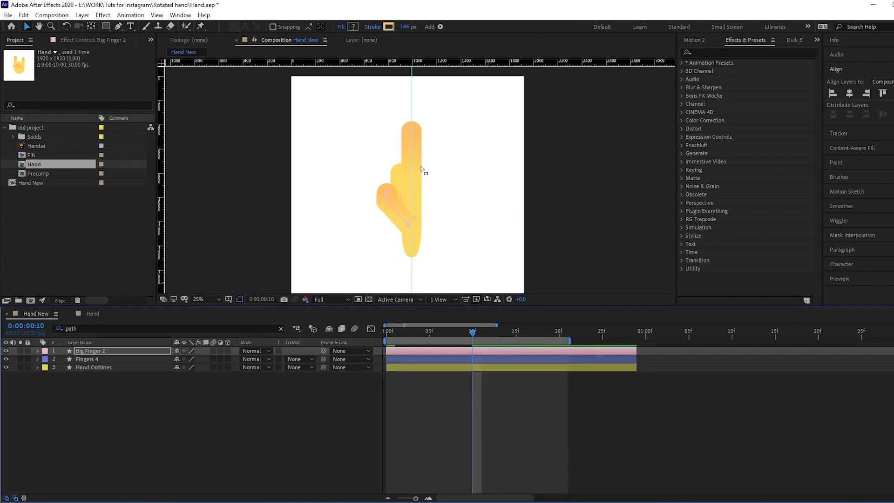
{"action": "left_click", "coordinate": [468, 368]}
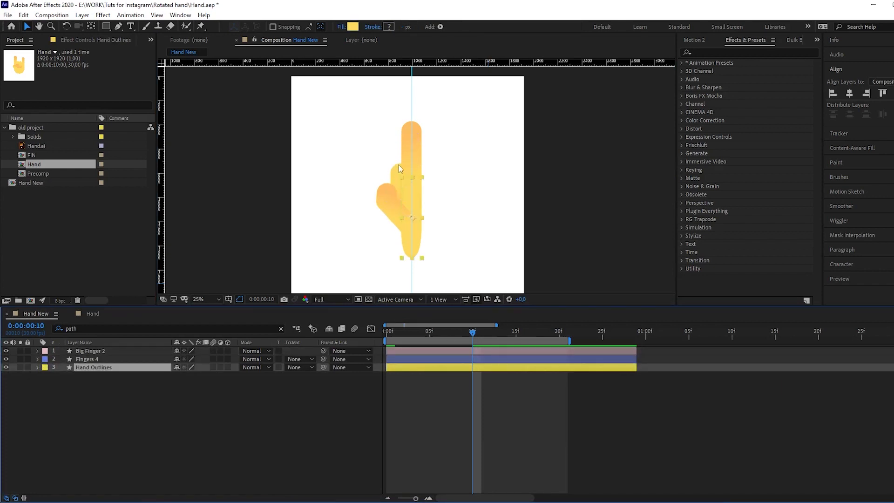
{"action": "left_click", "coordinate": [96, 353]}
{"action": "left_click", "coordinate": [90, 366], "text": "shift"}
{"action": "left_click", "coordinate": [99, 395]}
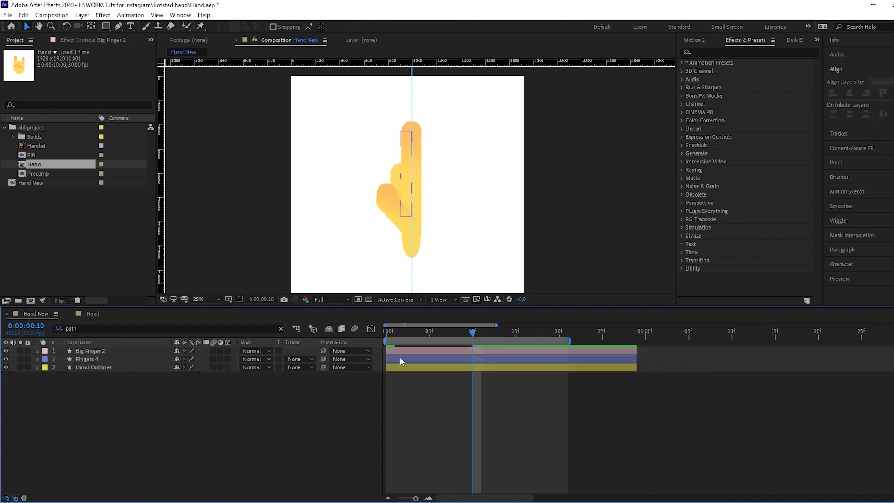
Duplicate the Big Finger 2 layer and trim the copy's end to frame 10.
{"action": "left_click", "coordinate": [389, 202]}
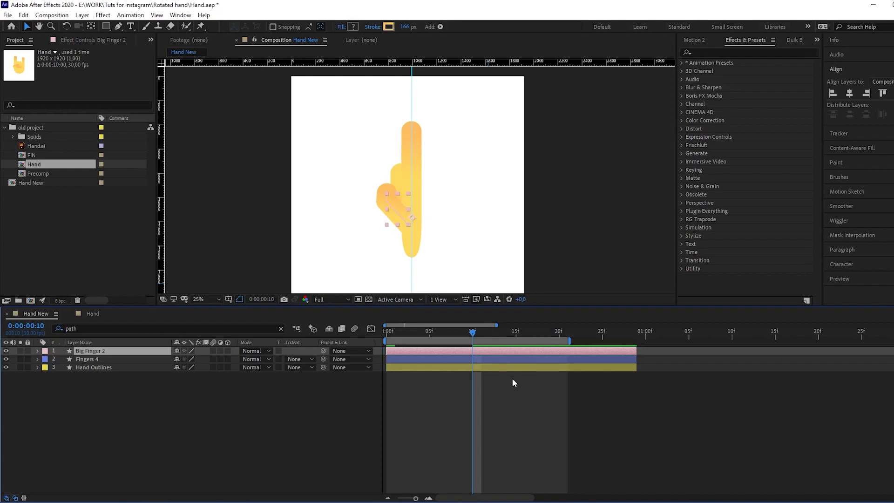
{"action": "key", "text": "ctrl+d"}
{"action": "key", "text": "alt+]"}
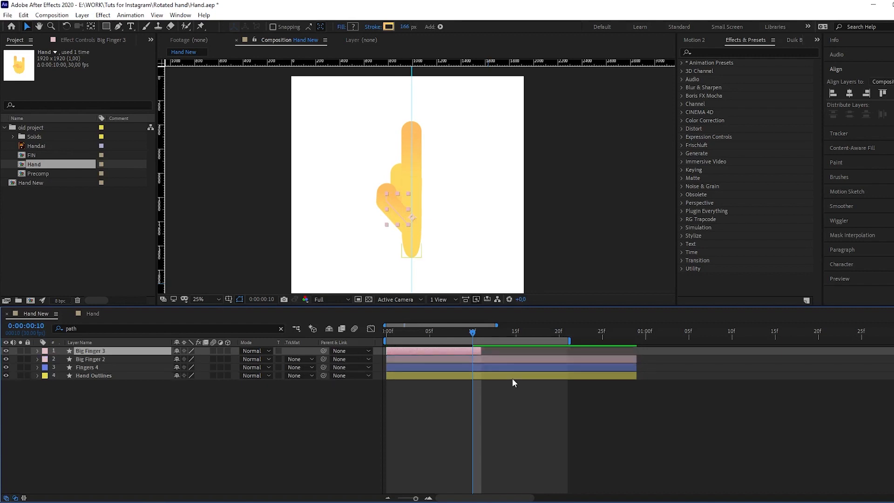
Trim the start of Big Finger 2 to frame 10 and shorten Big Finger 3 so its end meets that cut.
{"action": "left_click", "coordinate": [492, 359]}
{"action": "key", "text": "alt+bracketleft"}
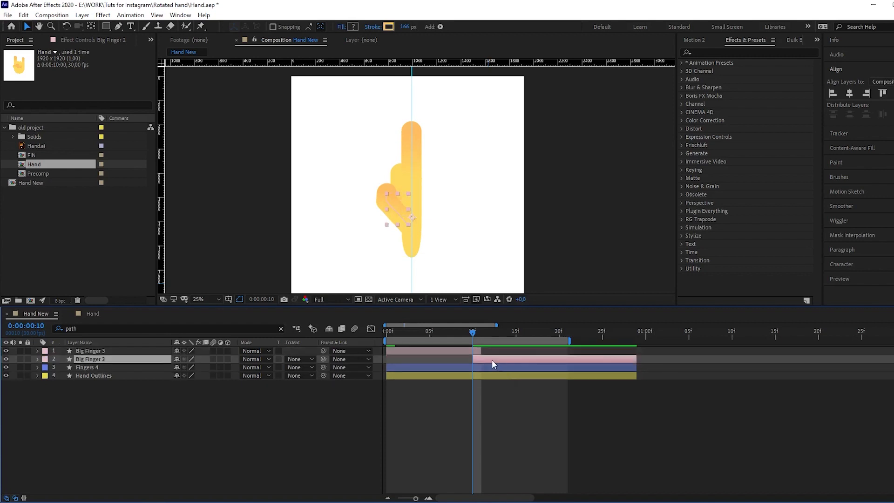
{"action": "key", "text": "ctrl+Up"}
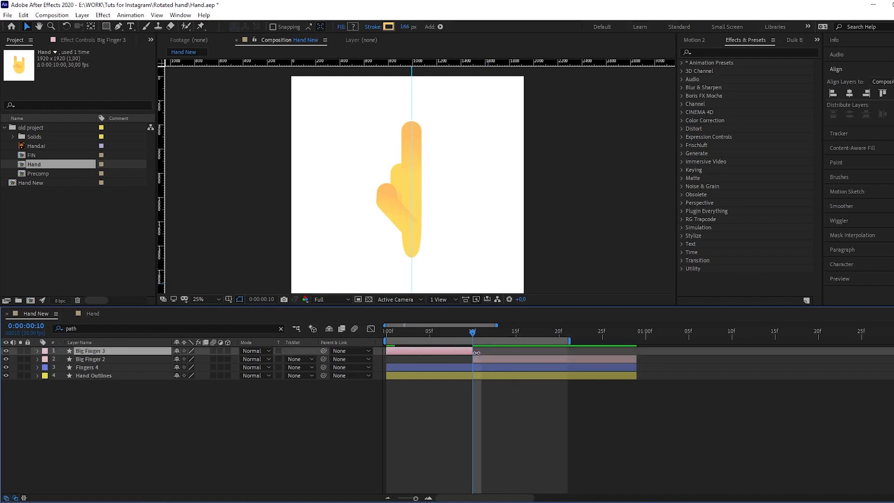
Move the Big Finger 2 layer below Hand Outlines in the layer stack and leave no layer selected.
{"action": "left_click", "coordinate": [482, 359]}
{"action": "left_click_drag", "start_coordinate": [109, 359], "coordinate": [113, 382]}
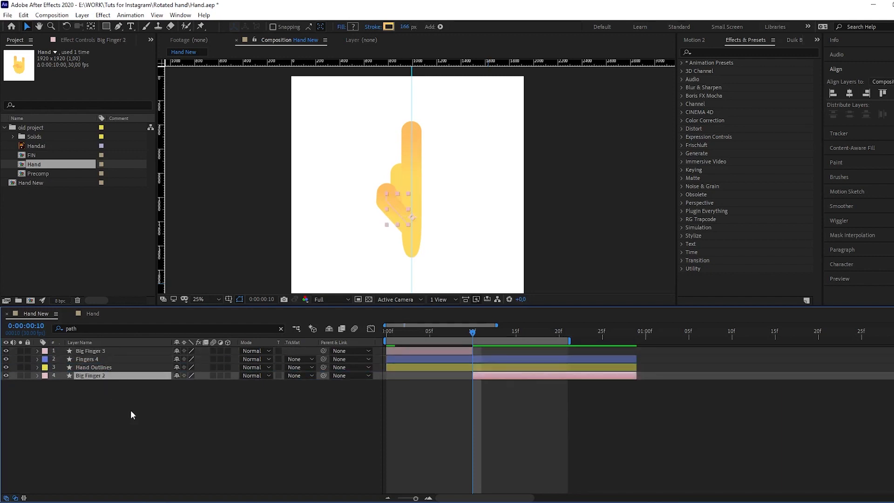
{"action": "left_click", "coordinate": [141, 427]}
Duplicate the Fingers 4 layer and trim the copy's end at frame 10.
{"action": "key", "text": "h"}
{"action": "mouse_move", "coordinate": [417, 208]}
{"action": "left_mouse_down"}
{"action": "mouse_move", "coordinate": [417, 251]}
{"action": "mouse_move", "coordinate": [414, 195]}
{"action": "left_mouse_up"}
{"action": "scroll", "coordinate": [412, 198], "scroll_direction": "up", "scroll_amount": 2}
{"action": "key", "text": "v"}
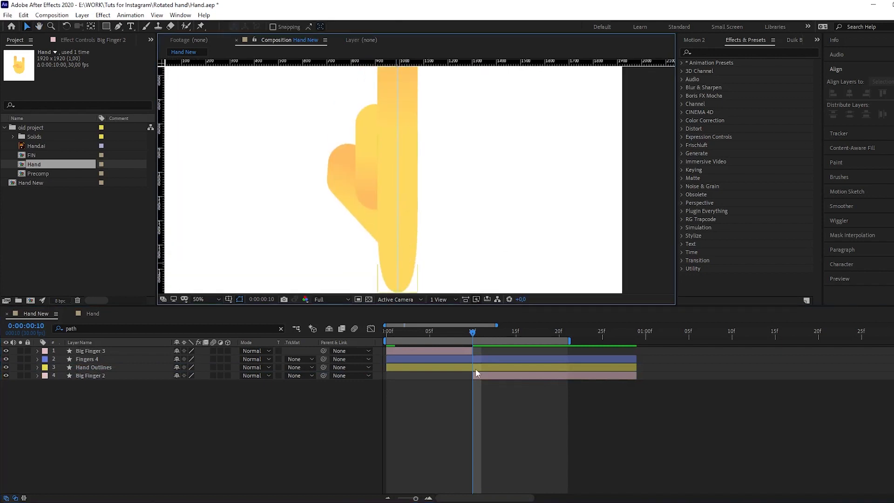
{"action": "left_click_drag", "start_coordinate": [417, 171], "coordinate": [441, 225]}
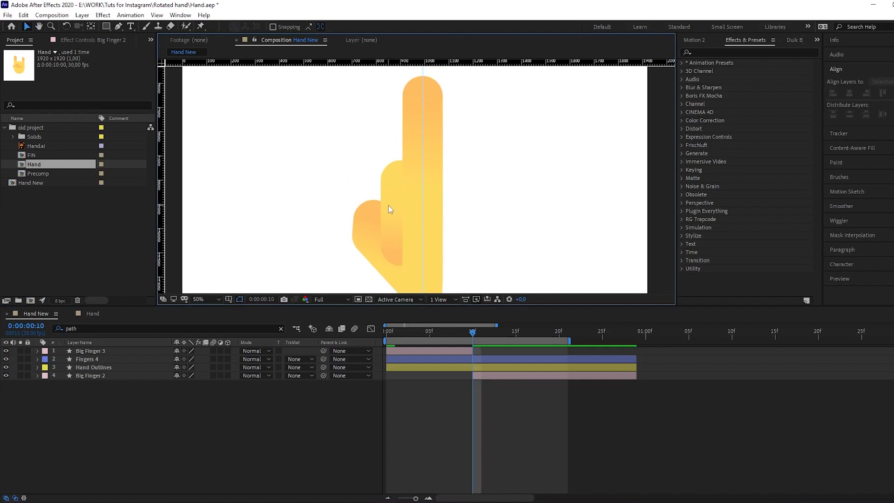
{"action": "left_click", "coordinate": [464, 359]}
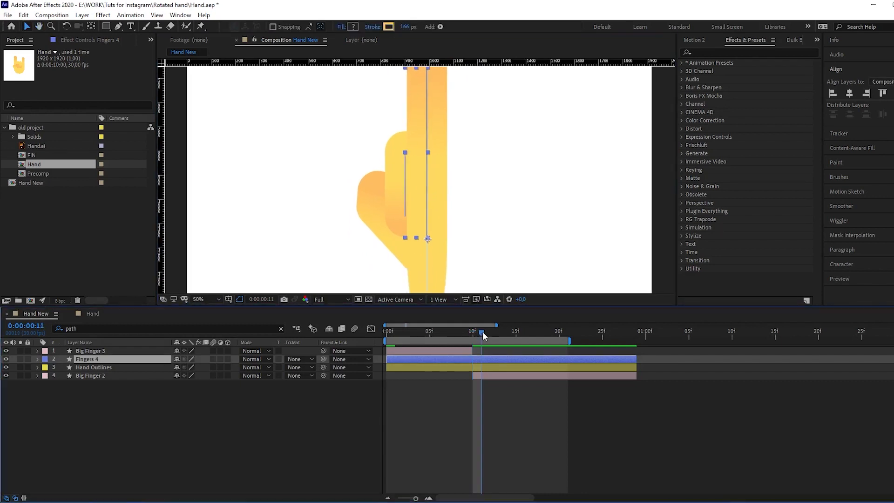
{"action": "left_click_drag", "start_coordinate": [482, 332], "coordinate": [558, 342]}
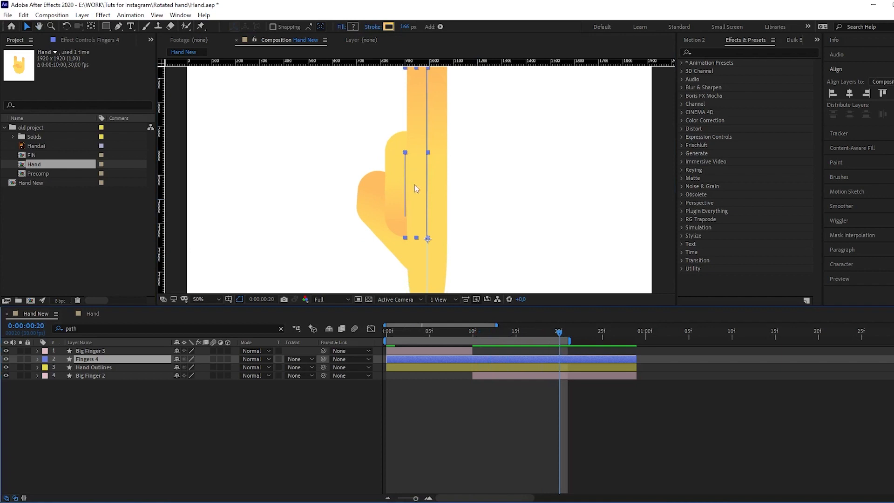
{"action": "left_click", "coordinate": [473, 333]}
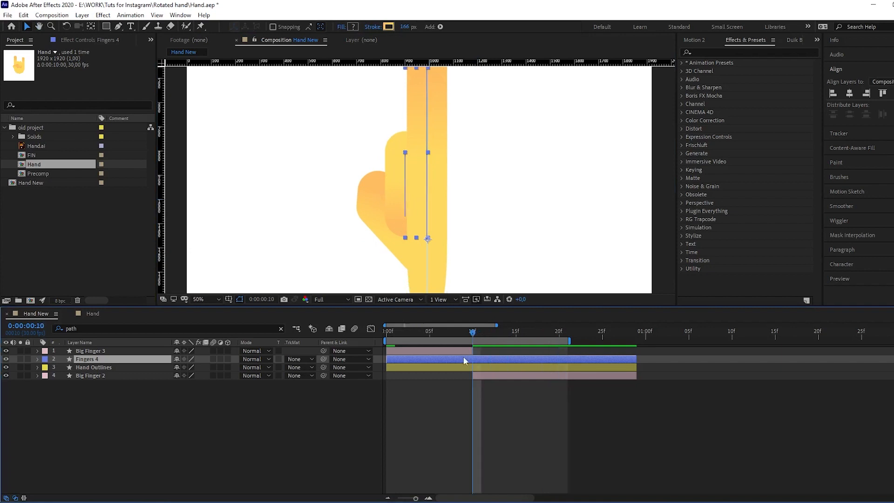
{"action": "key", "text": "ctrl+d"}
{"action": "key", "text": "alt+]"}
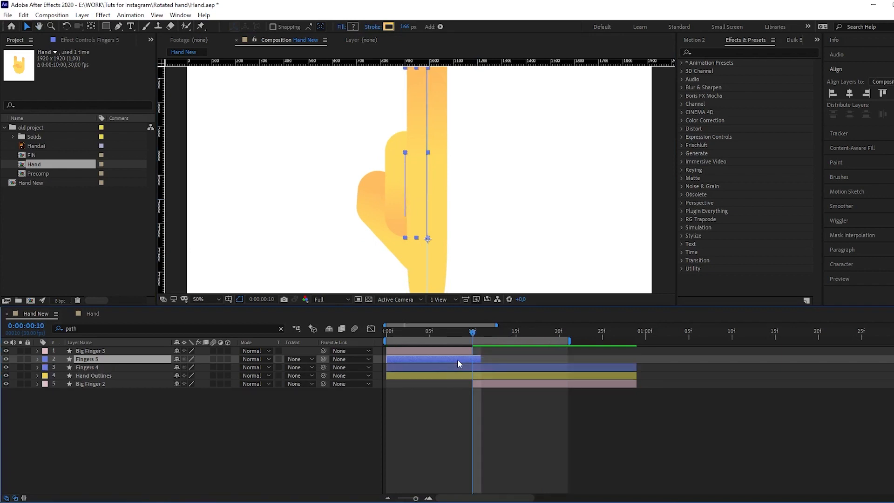
Trim the start of Fingers 4 to frame 10 and place the layer directly beneath Hand Outlines.
{"action": "left_click", "coordinate": [479, 371]}
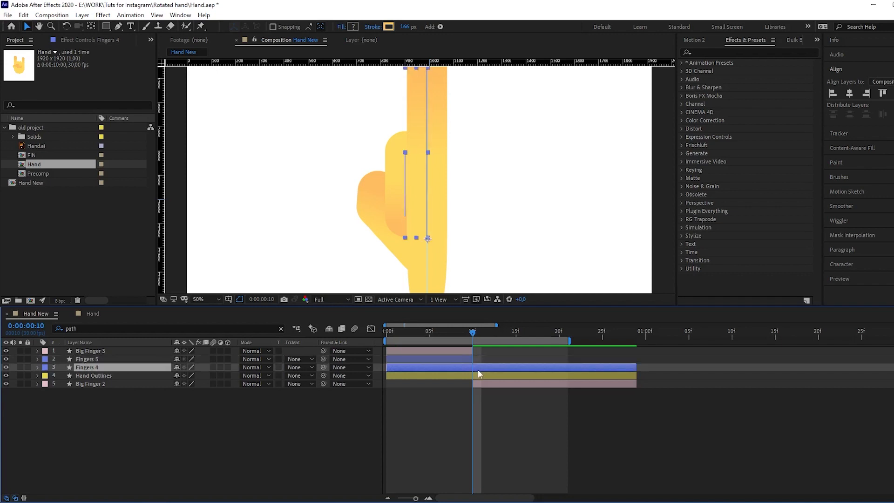
{"action": "key", "text": "alt+["}
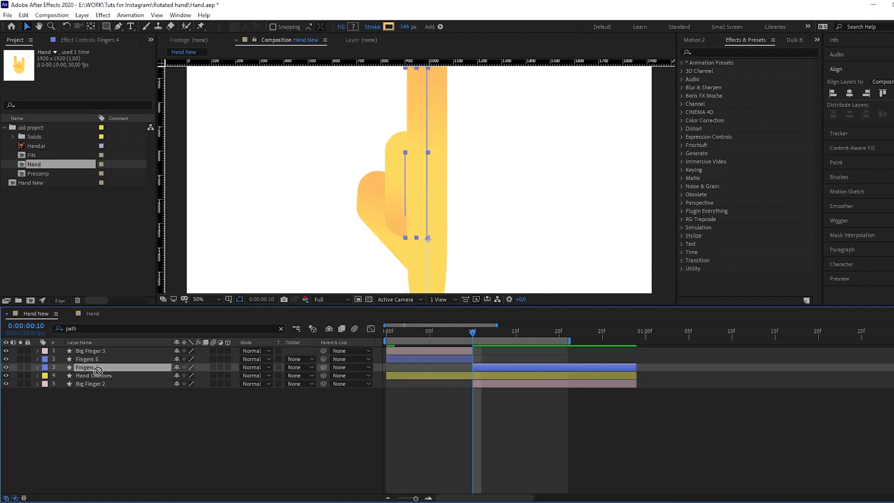
{"action": "mouse_move", "coordinate": [98, 370]}
{"action": "left_mouse_down"}
{"action": "mouse_move", "coordinate": [106, 393]}
{"action": "mouse_move", "coordinate": [105, 379]}
{"action": "left_mouse_up"}
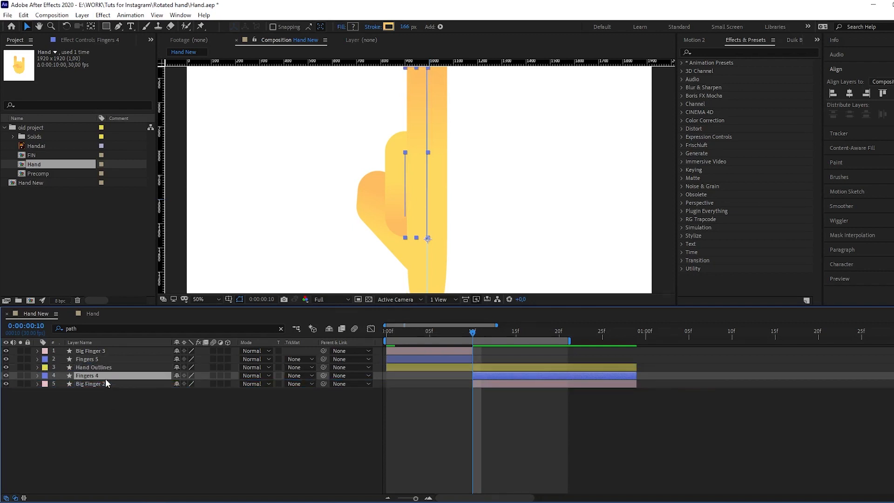
Copy both Hand Outlines path keyframes from frame 0, paste them at frame 20, and scrub through the palm's motion.
{"action": "left_click_drag", "start_coordinate": [473, 331], "coordinate": [560, 351]}
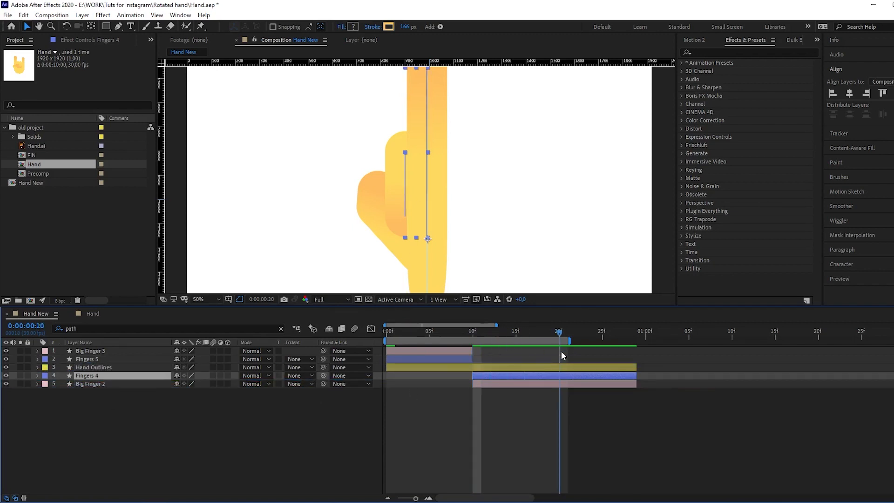
{"action": "scroll", "coordinate": [456, 206], "scroll_direction": "down", "scroll_amount": 2}
{"action": "left_click_drag", "start_coordinate": [440, 229], "coordinate": [429, 201]}
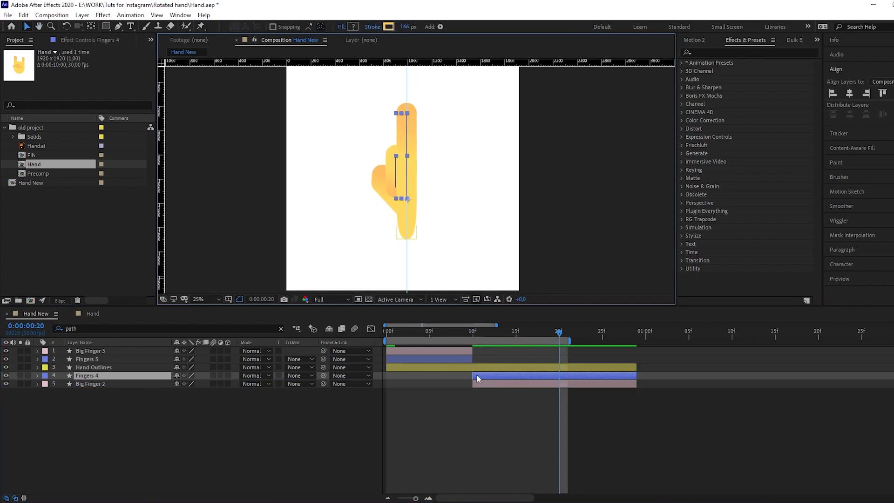
{"action": "left_click", "coordinate": [110, 368]}
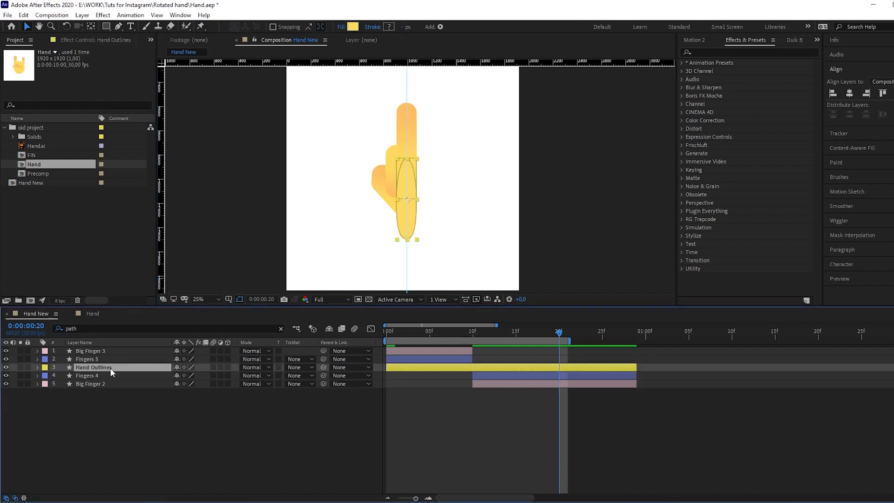
{"action": "key", "text": "u"}
{"action": "left_click_drag", "start_coordinate": [392, 372], "coordinate": [376, 390]}
{"action": "key", "text": "ctrl+c"}
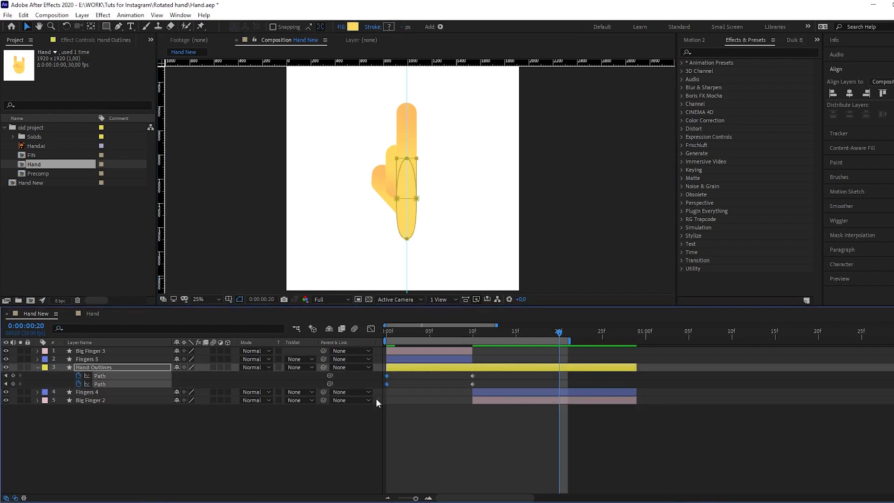
{"action": "key", "text": "ctrl+v"}
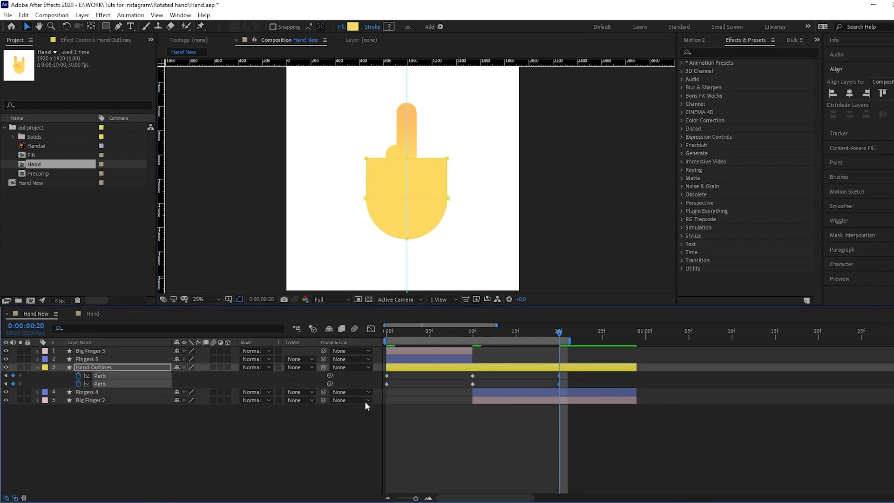
{"action": "left_click", "coordinate": [388, 332]}
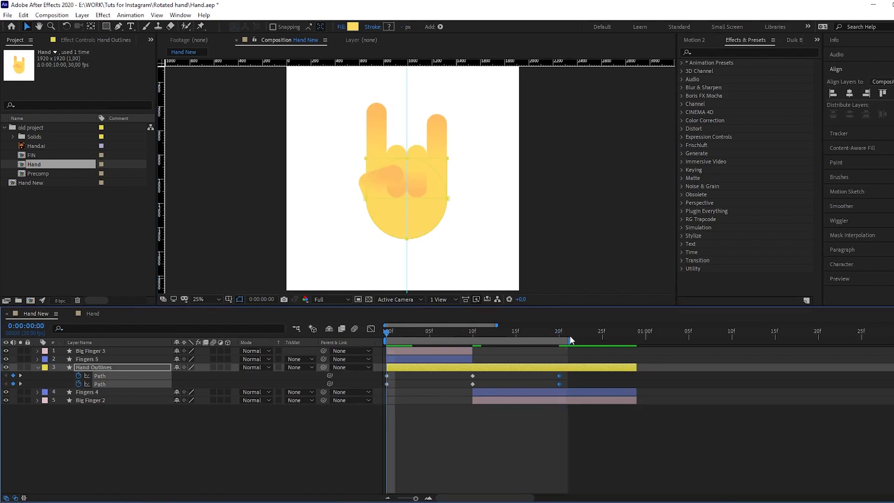
{"action": "left_click_drag", "start_coordinate": [570, 336], "coordinate": [558, 368]}
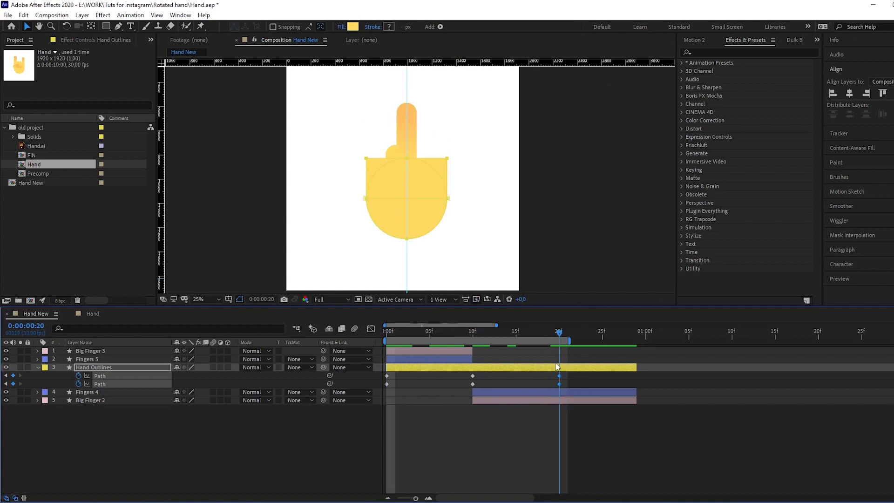
Copy the four Fingers 4 path keyframes from frame 0 and paste them at frame 20.
{"action": "left_click", "coordinate": [520, 394]}
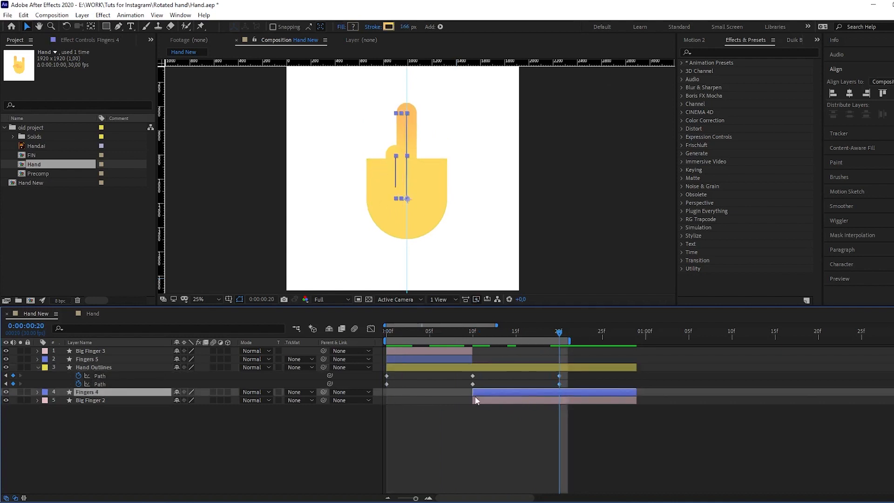
{"action": "key", "text": "u"}
{"action": "left_click_drag", "start_coordinate": [412, 400], "coordinate": [376, 435]}
{"action": "key", "text": "ctrl+c"}
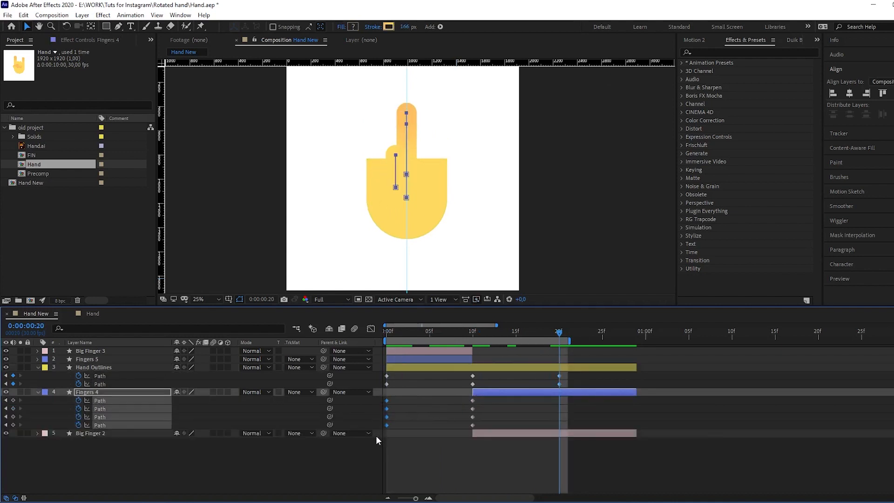
{"action": "key", "text": "ctrl+v"}
Swap the two raised fingers at frame 20 by moving the index and pinky paths to each other's side of the palm.
{"action": "mouse_move", "coordinate": [405, 163]}
{"action": "left_mouse_down"}
{"action": "mouse_move", "coordinate": [407, 192]}
{"action": "mouse_move", "coordinate": [394, 157]}
{"action": "left_mouse_up"}
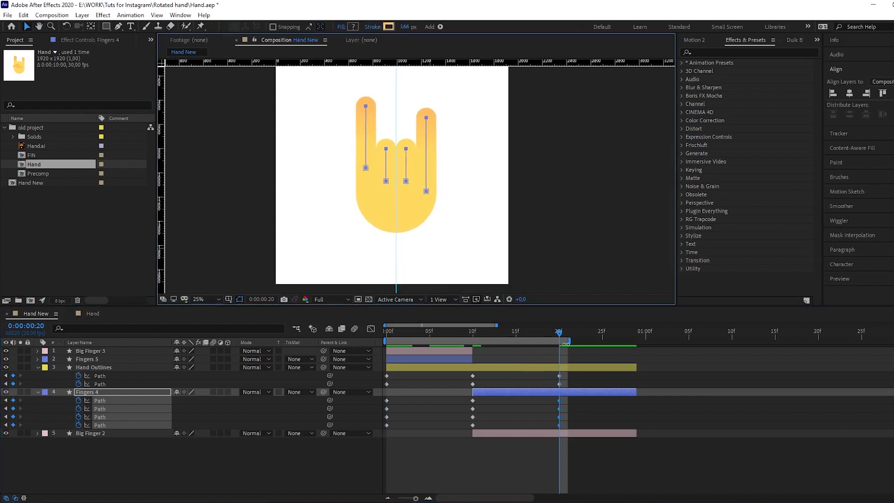
{"action": "left_click_drag", "start_coordinate": [390, 102], "coordinate": [472, 177]}
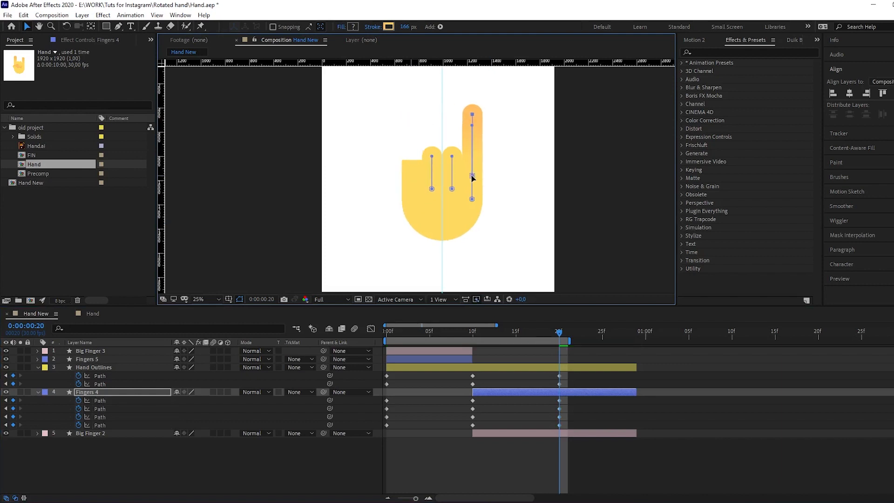
{"action": "double_click", "coordinate": [472, 199]}
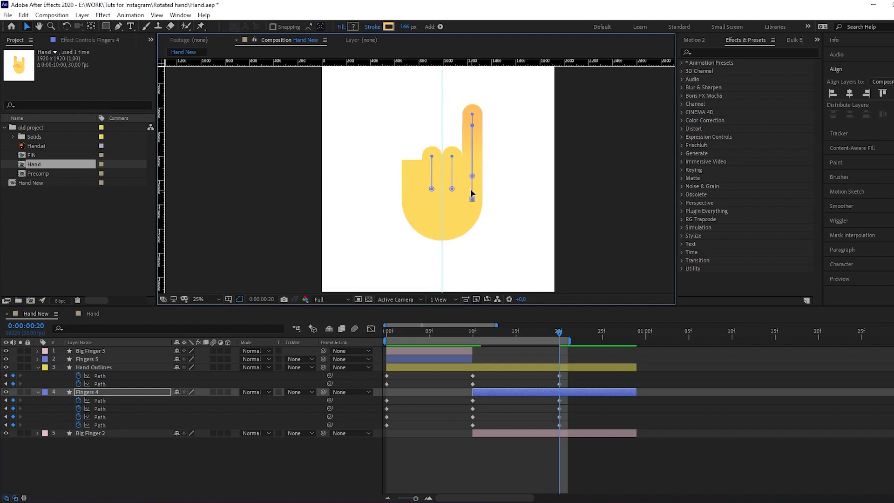
{"action": "left_click_drag", "start_coordinate": [472, 193], "coordinate": [410, 185]}
Nudge the shorter raised finger's path at frame 20 until its outer side is flush with the palm's edge.
{"action": "scroll", "coordinate": [409, 170], "scroll_direction": "up", "scroll_amount": 3}
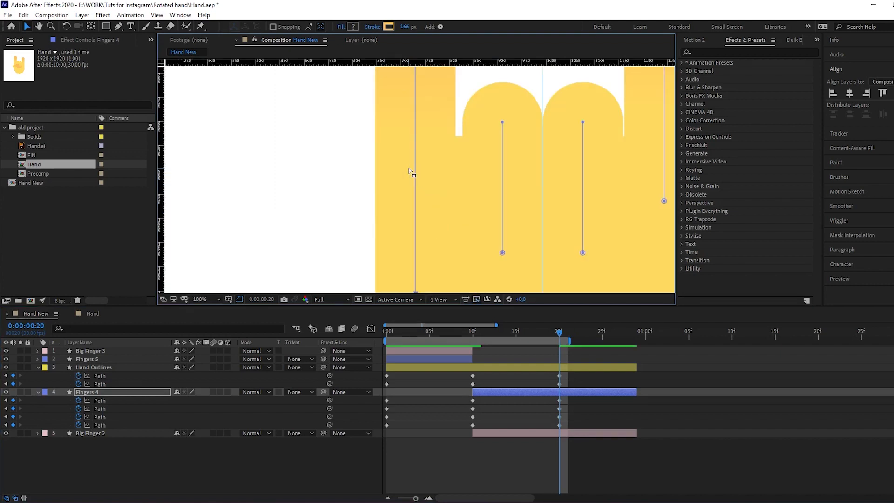
{"action": "scroll", "coordinate": [409, 171], "scroll_direction": "down", "scroll_amount": 1}
{"action": "left_click_drag", "start_coordinate": [427, 235], "coordinate": [424, 211]}
{"action": "scroll", "coordinate": [424, 209], "scroll_direction": "up", "scroll_amount": 2}
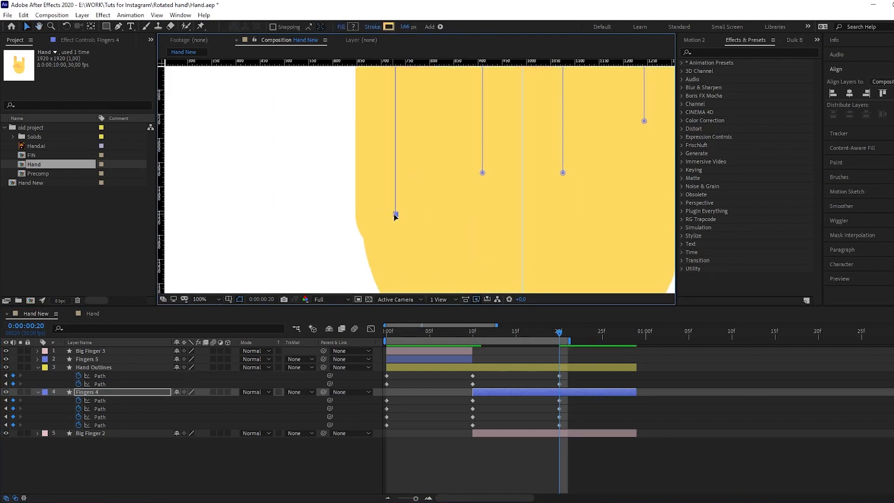
{"action": "left_click_drag", "start_coordinate": [435, 199], "coordinate": [386, 264]}
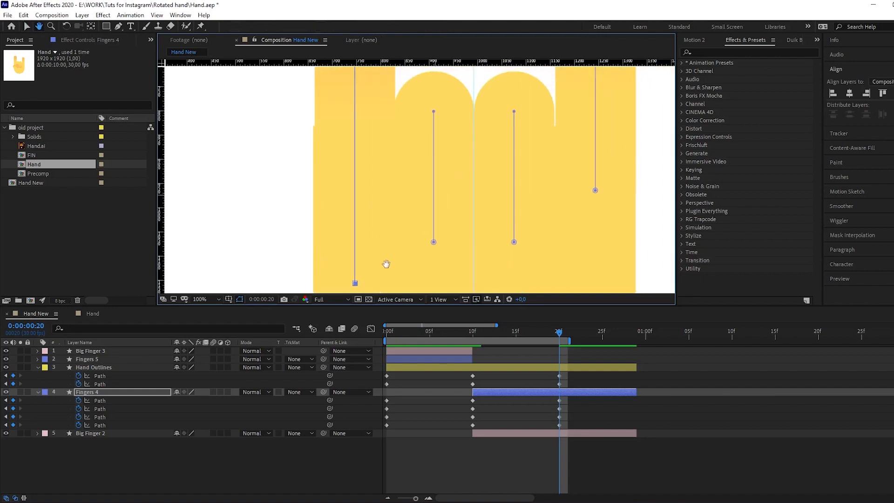
{"action": "key", "text": "Left"}
{"action": "key", "text": "Left"}
{"action": "key", "text": "Left"}
{"action": "key", "text": "Left"}
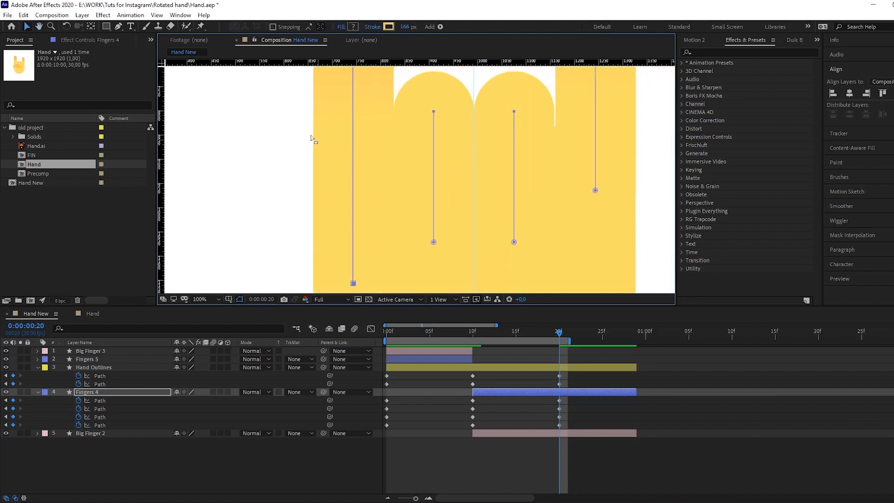
{"action": "scroll", "coordinate": [309, 145], "scroll_direction": "down", "scroll_amount": 2}
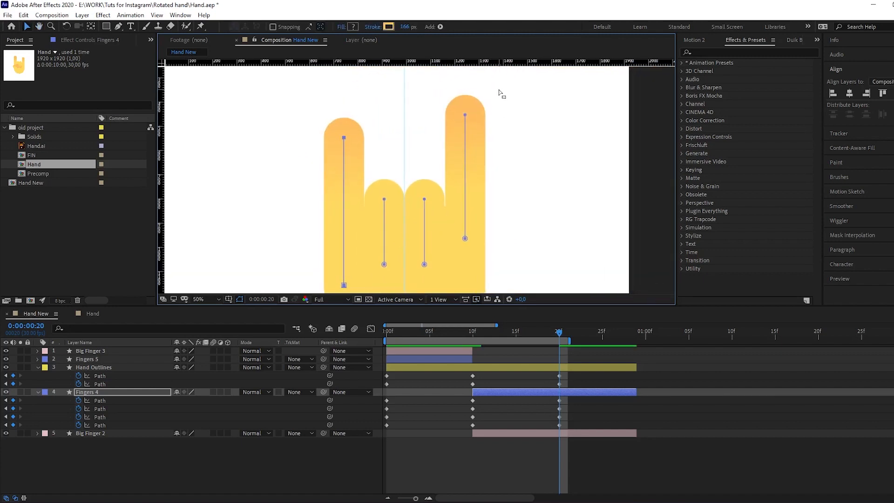
Nudge the taller raised finger's path at frame 20 until its outer side lines up with the opposite palm edge.
{"action": "left_click_drag", "start_coordinate": [499, 93], "coordinate": [454, 257]}
{"action": "scroll", "coordinate": [484, 250], "scroll_direction": "up", "scroll_amount": 2}
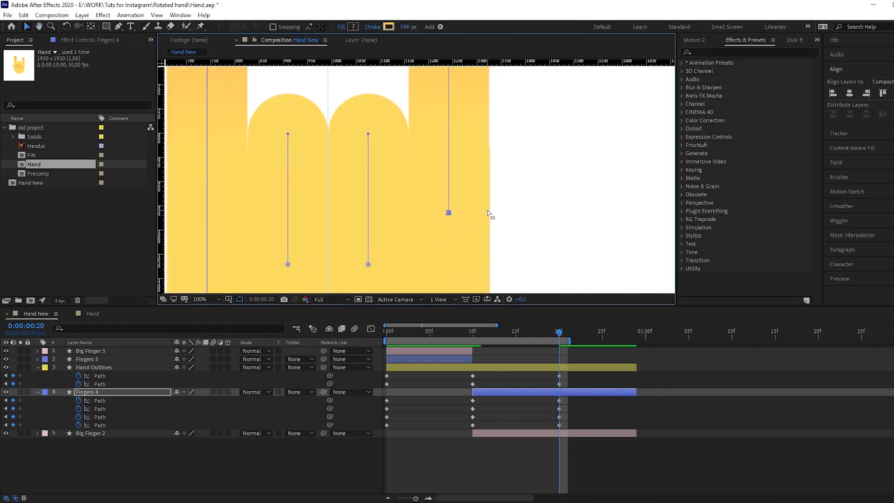
{"action": "key", "text": "Left"}
{"action": "key", "text": "Right"}
{"action": "key", "text": "Right"}
{"action": "key", "text": "Right"}
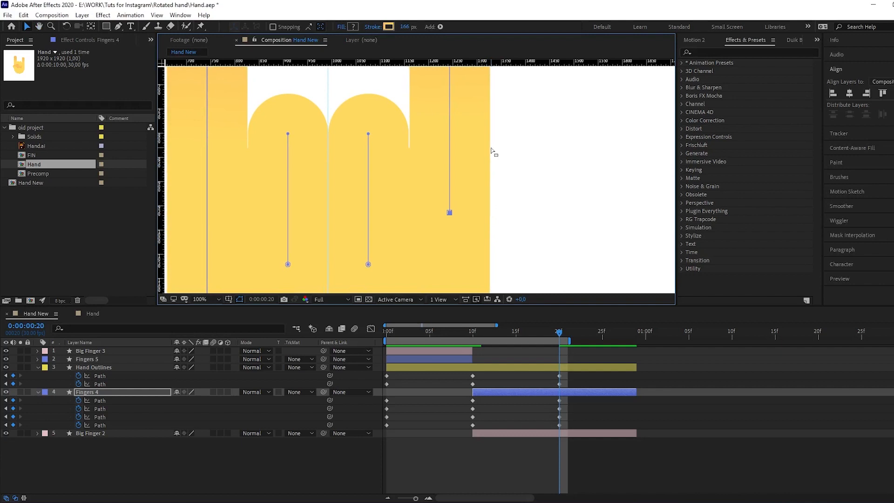
{"action": "scroll", "coordinate": [471, 163], "scroll_direction": "down", "scroll_amount": 4}
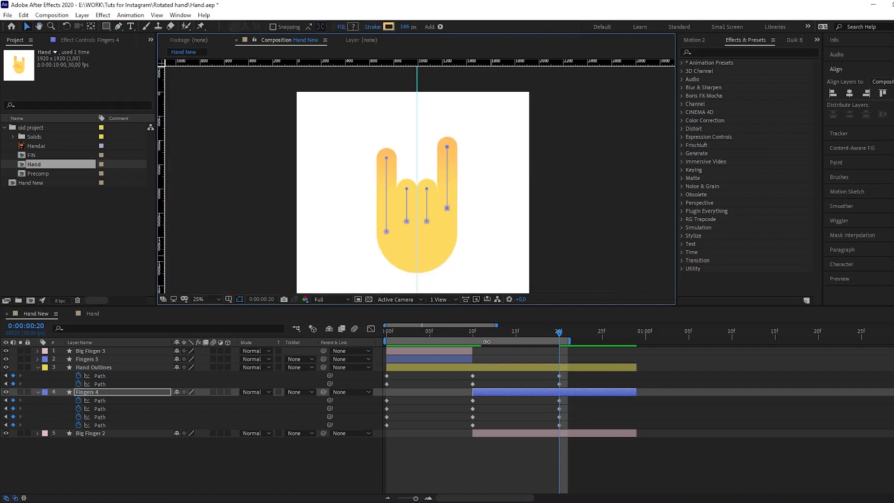
Copy the Big Finger 2 path keyframe from frame 0 and paste it at frame 18.
{"action": "key", "text": "space"}
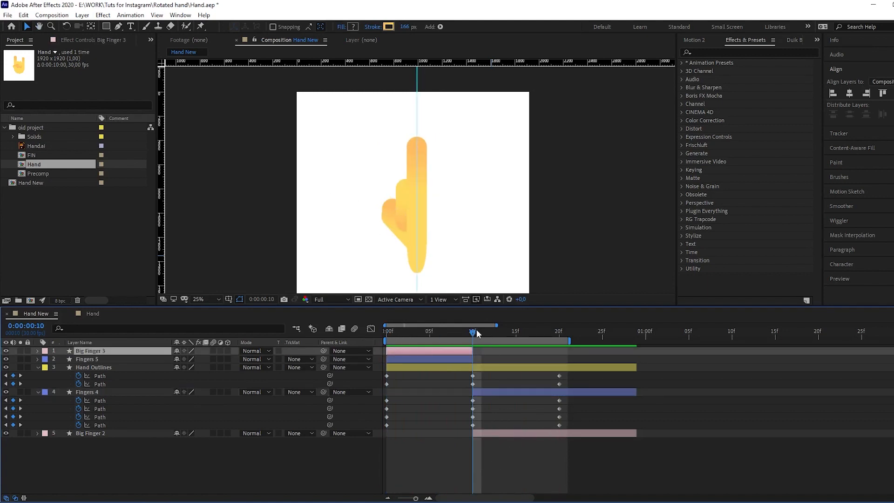
{"action": "left_click_drag", "start_coordinate": [474, 331], "coordinate": [542, 331]}
{"action": "left_click", "coordinate": [517, 434]}
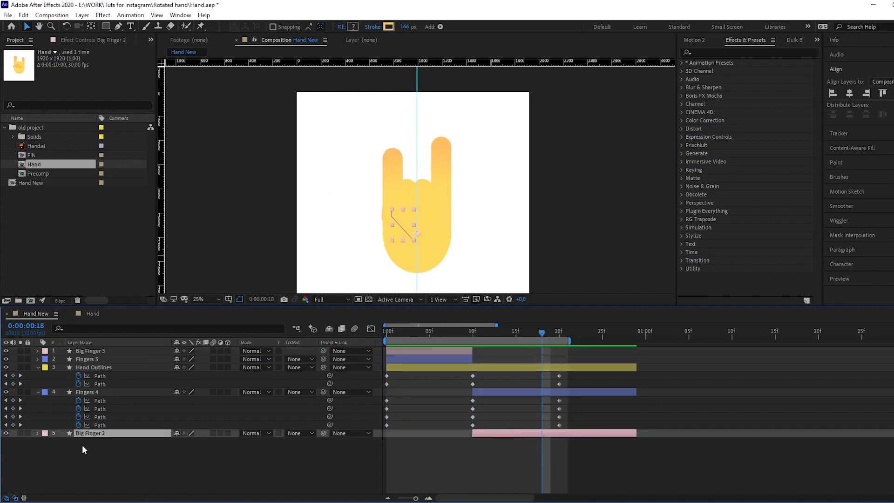
{"action": "left_click", "coordinate": [387, 441]}
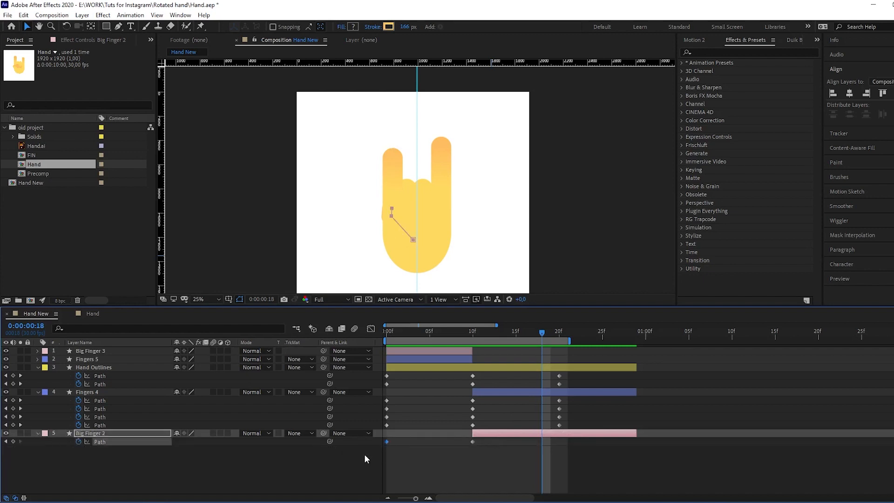
{"action": "key", "text": "ctrl+c"}
{"action": "key", "text": "ctrl+v"}
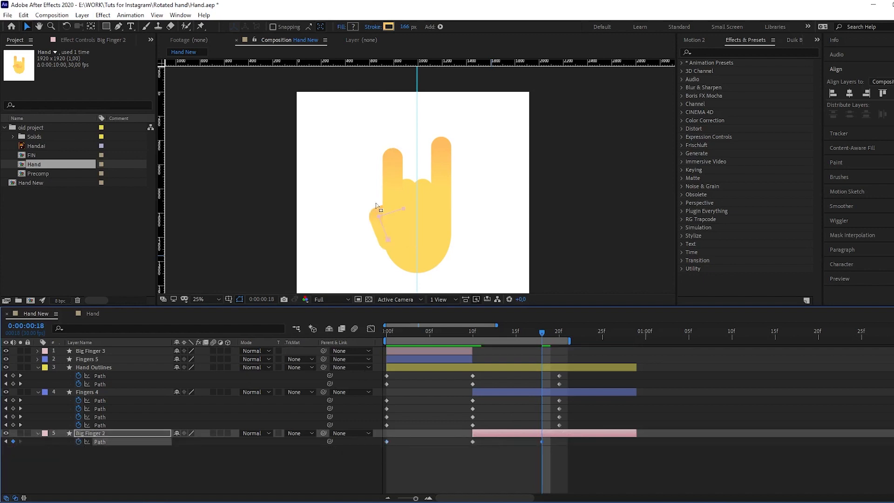
Flip the thumb path to the opposite side of the palm and move its keyframe from frame 18 to frame 20.
{"action": "left_click_drag", "start_coordinate": [365, 192], "coordinate": [457, 215]}
{"action": "double_click", "coordinate": [389, 238]}
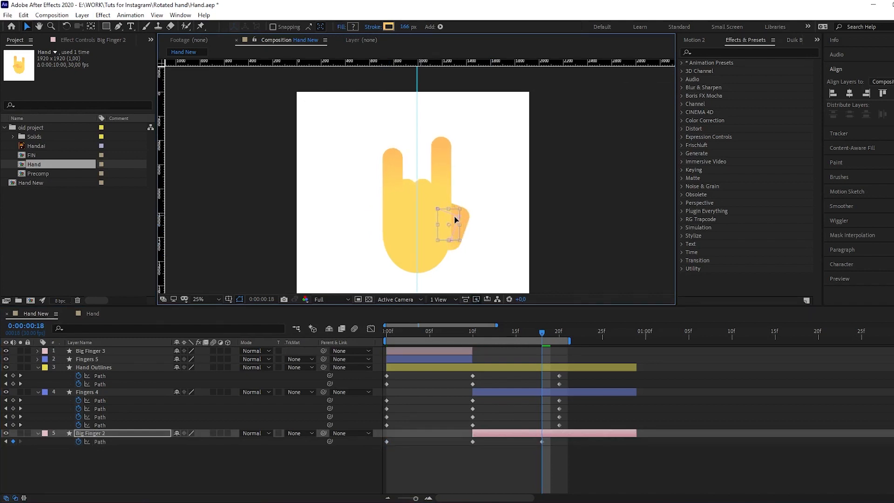
{"action": "scroll", "coordinate": [455, 226], "scroll_direction": "up", "scroll_amount": 4}
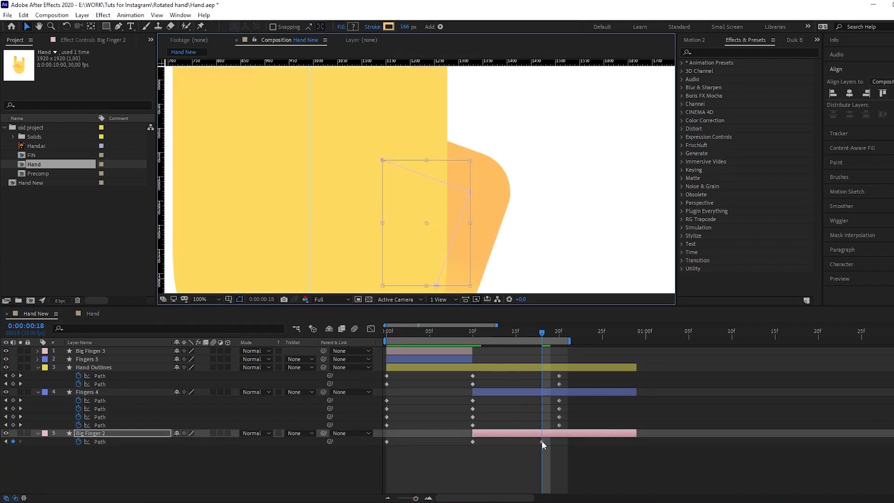
{"action": "left_click_drag", "start_coordinate": [541, 441], "coordinate": [559, 441]}
{"action": "left_click", "coordinate": [556, 330]}
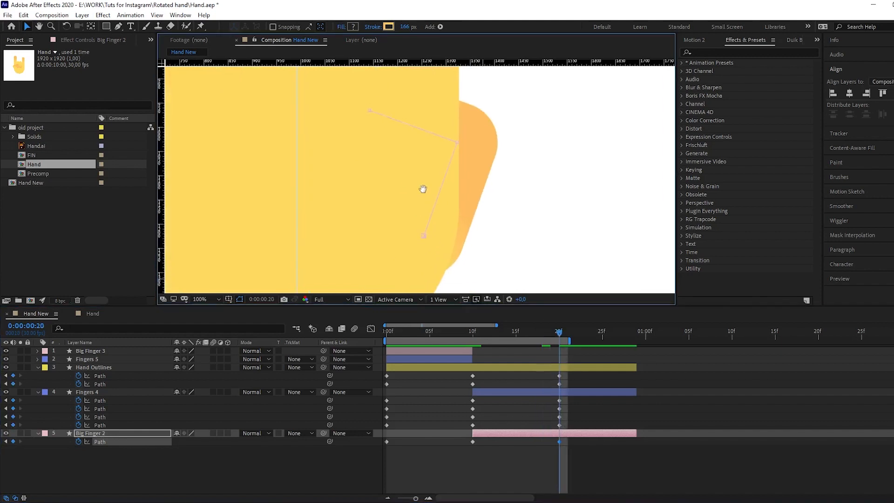
Reshape the thumb path at frame 20 by moving its base point inward and its knuckle and tip points outward.
{"action": "left_click_drag", "start_coordinate": [423, 230], "coordinate": [416, 231]}
{"action": "left_click_drag", "start_coordinate": [456, 138], "coordinate": [473, 137]}
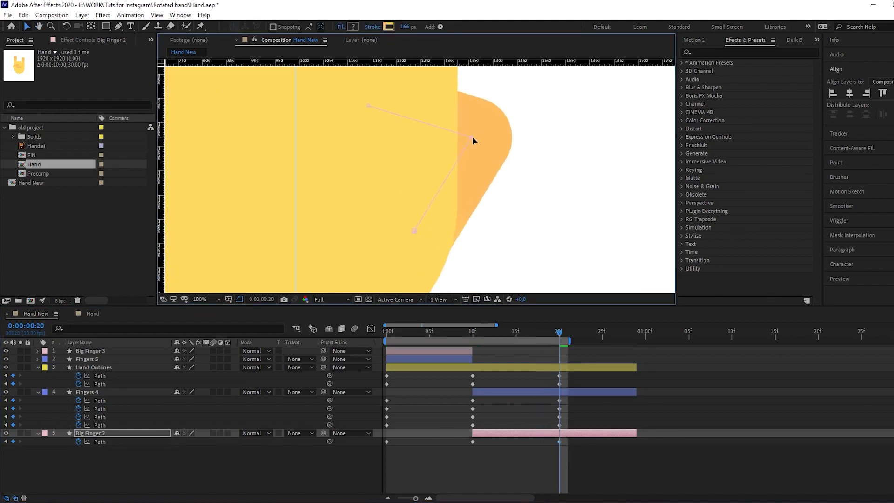
{"action": "left_click_drag", "start_coordinate": [368, 105], "coordinate": [385, 106]}
{"action": "scroll", "coordinate": [387, 104], "scroll_direction": "down", "scroll_amount": 2}
{"action": "left_click_drag", "start_coordinate": [404, 138], "coordinate": [405, 151]}
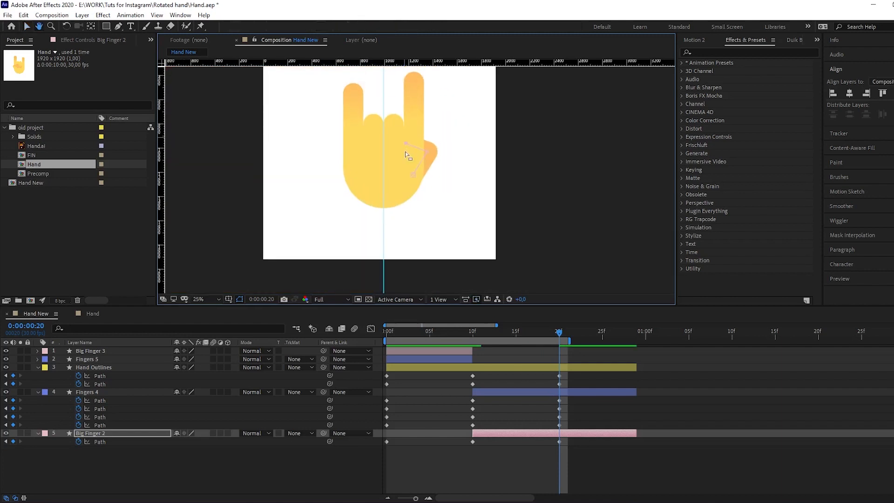
Compare the thumb at frames 0 and 20 and review the hand's full rotation.
{"action": "scroll", "coordinate": [405, 152], "scroll_direction": "up", "scroll_amount": 1}
{"action": "left_click_drag", "start_coordinate": [389, 332], "coordinate": [364, 331]}
{"action": "left_click_drag", "start_coordinate": [351, 193], "coordinate": [385, 239]}
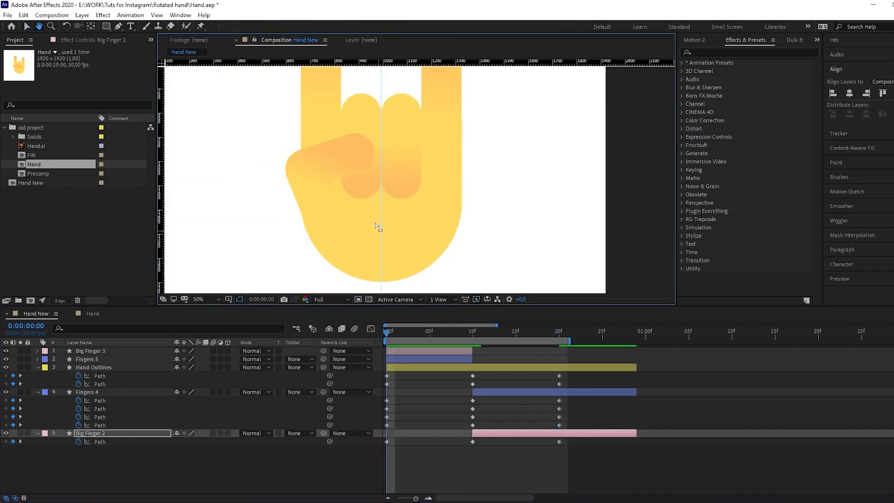
{"action": "left_click", "coordinate": [557, 329]}
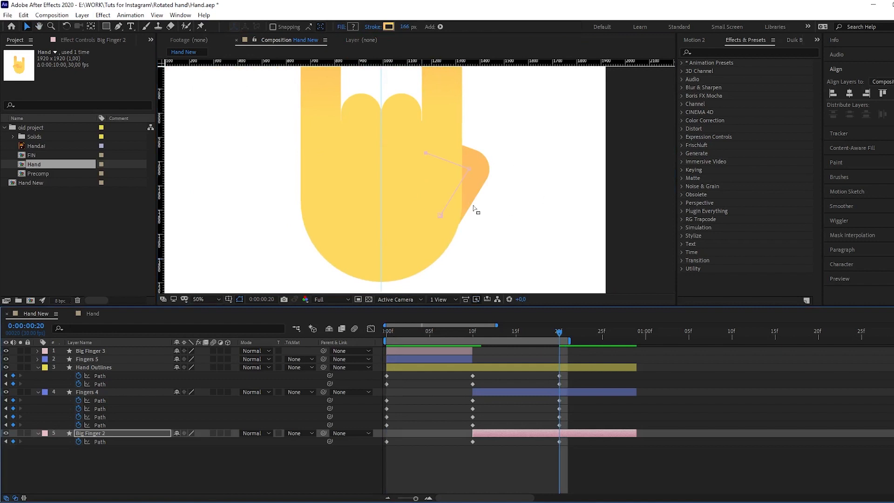
{"action": "scroll", "coordinate": [405, 184], "scroll_direction": "down", "scroll_amount": 2}
{"action": "left_click_drag", "start_coordinate": [387, 331], "coordinate": [368, 325]}
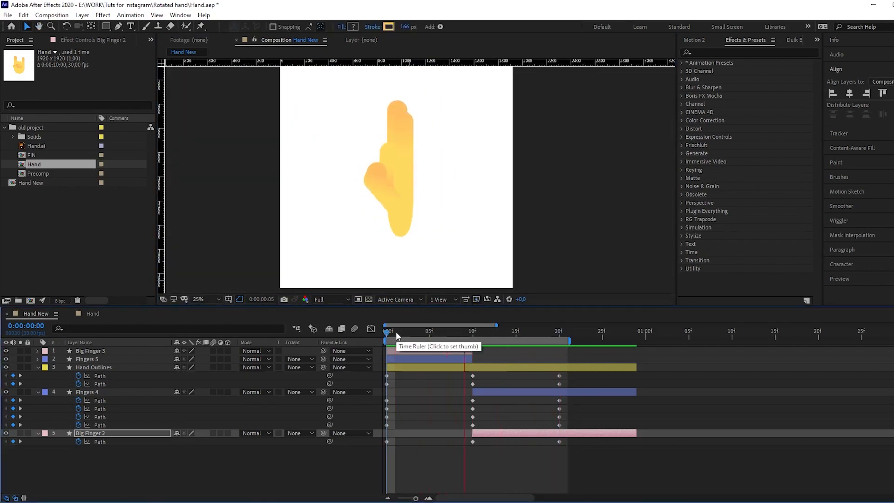
{"action": "left_click_drag", "start_coordinate": [403, 331], "coordinate": [554, 344]}
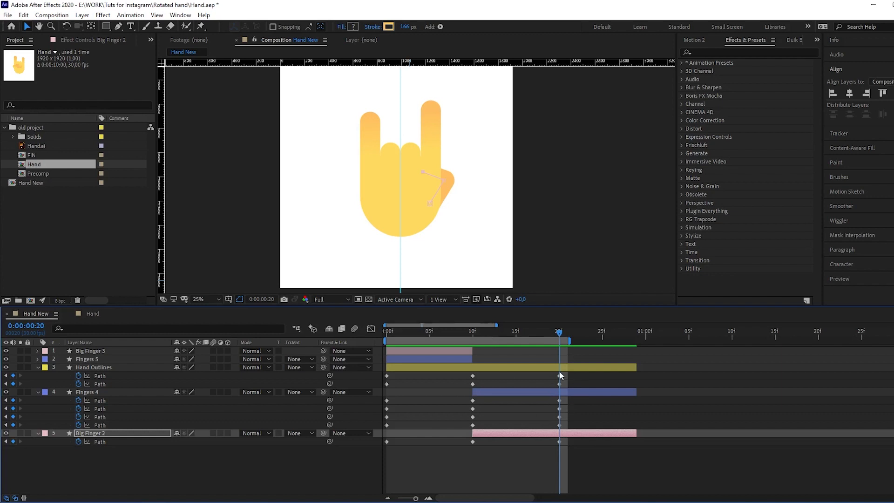
{"action": "left_click", "coordinate": [578, 362]}
{"action": "left_click", "coordinate": [387, 332]}
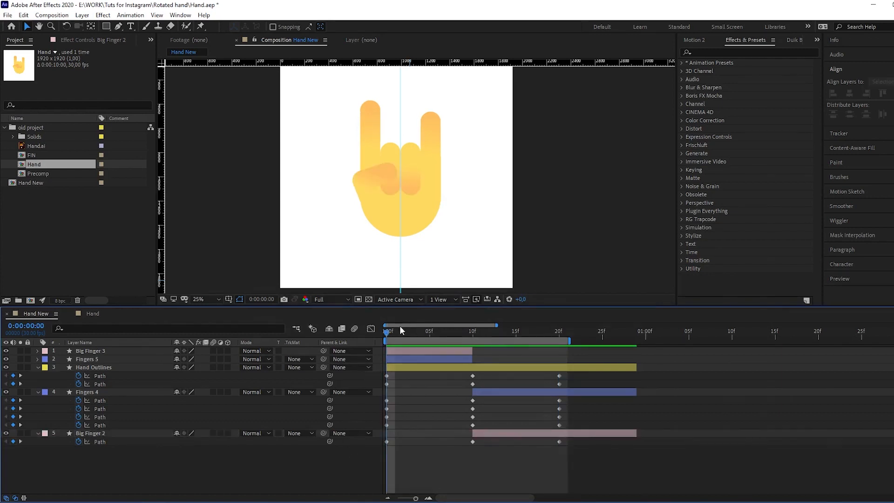
{"action": "left_click_drag", "start_coordinate": [395, 331], "coordinate": [303, 337]}
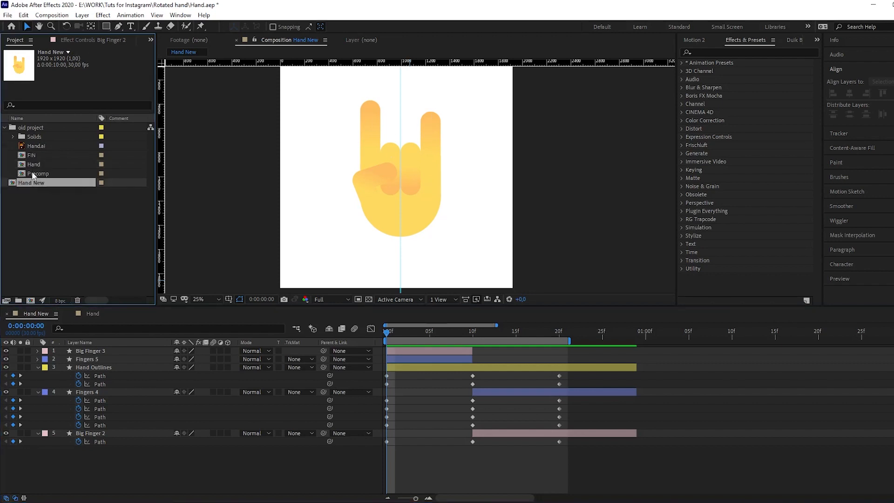
Create a new composition from Hand New and turn on Collapse Transformations for the nested layer.
{"action": "left_click", "coordinate": [58, 217]}
{"action": "left_click_drag", "start_coordinate": [32, 183], "coordinate": [30, 300]}
{"action": "left_click", "coordinate": [296, 420]}
{"action": "left_click", "coordinate": [432, 215]}
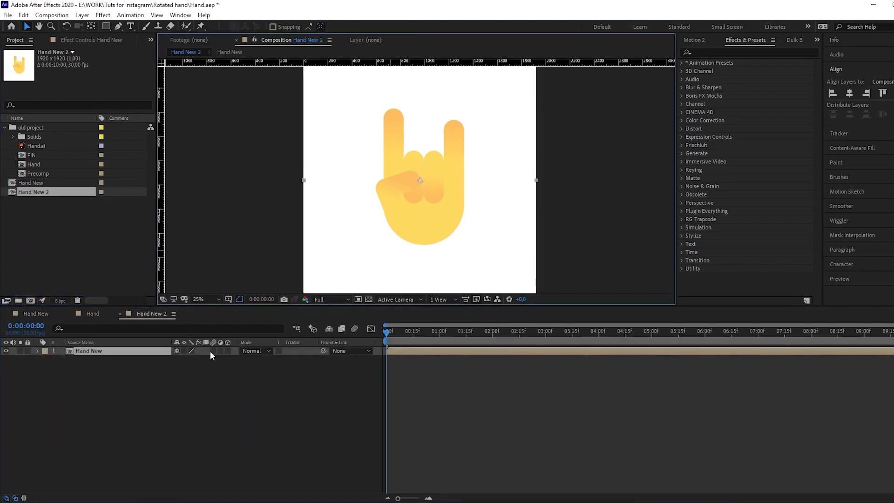
{"action": "left_click", "coordinate": [184, 350]}
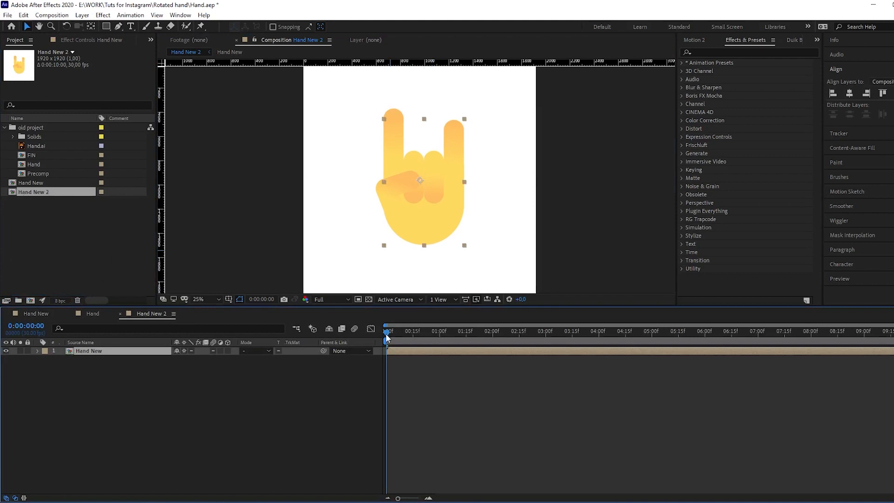
Enable Time Remapping on the nested Hand New layer.
{"action": "left_click_drag", "start_coordinate": [386, 334], "coordinate": [370, 344]}
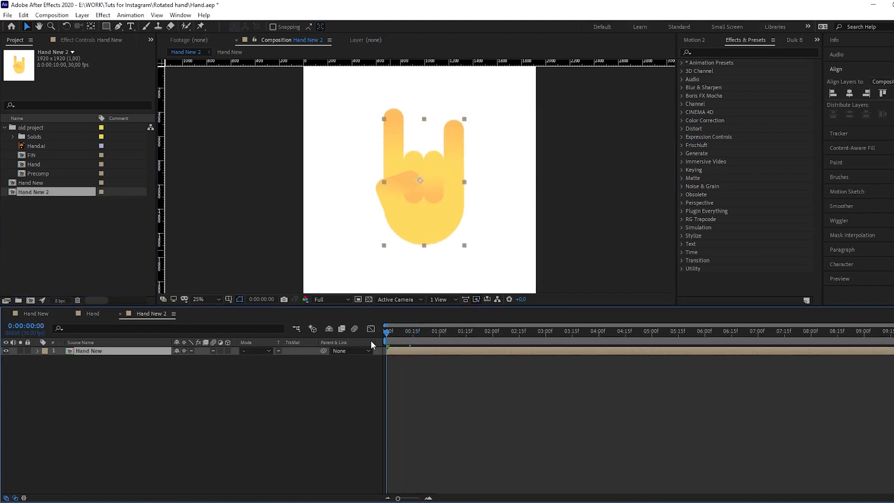
{"action": "right_click", "coordinate": [408, 349]}
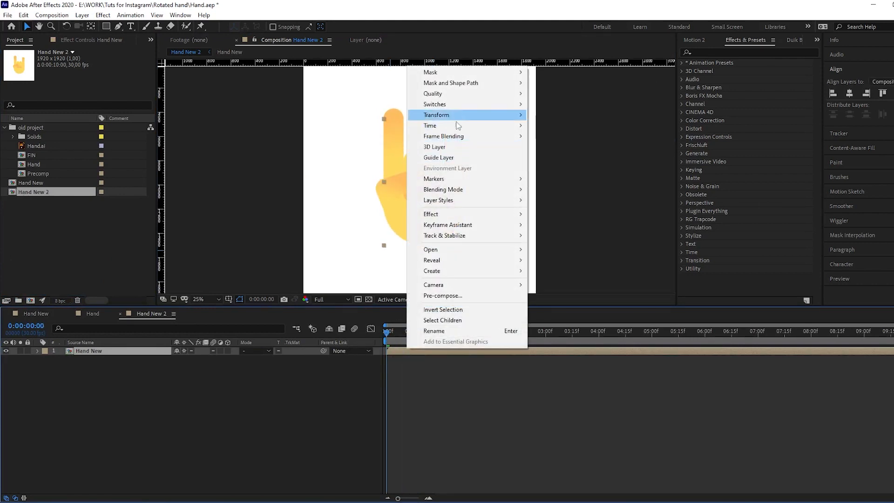
{"action": "mouse_move", "coordinate": [458, 126]}
{"action": "left_click", "coordinate": [560, 126]}
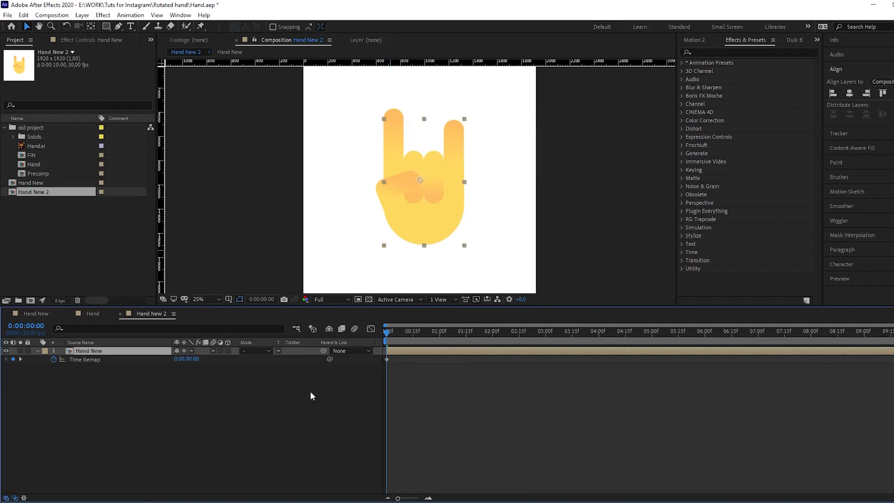
Locate the last path keyframes at frame 20 in Hand New, and add a Time Remap keyframe there in Hand New 2.
{"action": "left_click", "coordinate": [93, 313]}
{"action": "left_click", "coordinate": [36, 313]}
{"action": "left_click", "coordinate": [524, 331]}
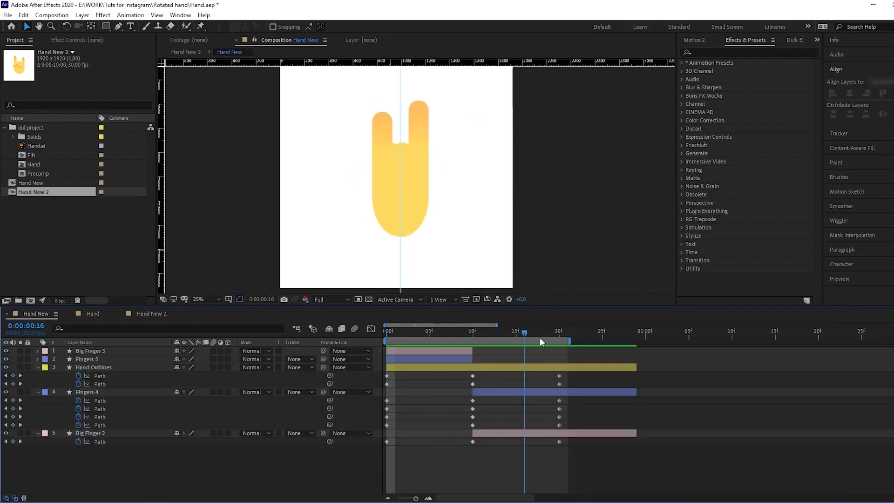
{"action": "left_click_drag", "start_coordinate": [539, 338], "coordinate": [559, 341]}
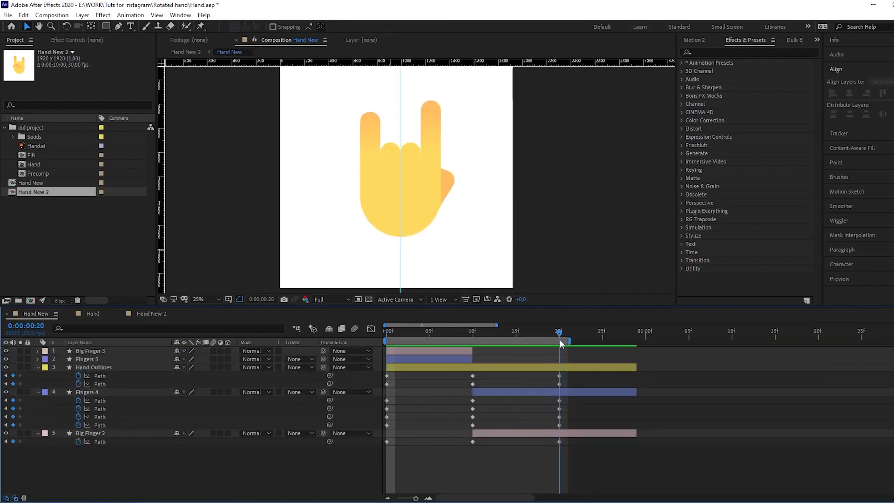
{"action": "left_click", "coordinate": [154, 314]}
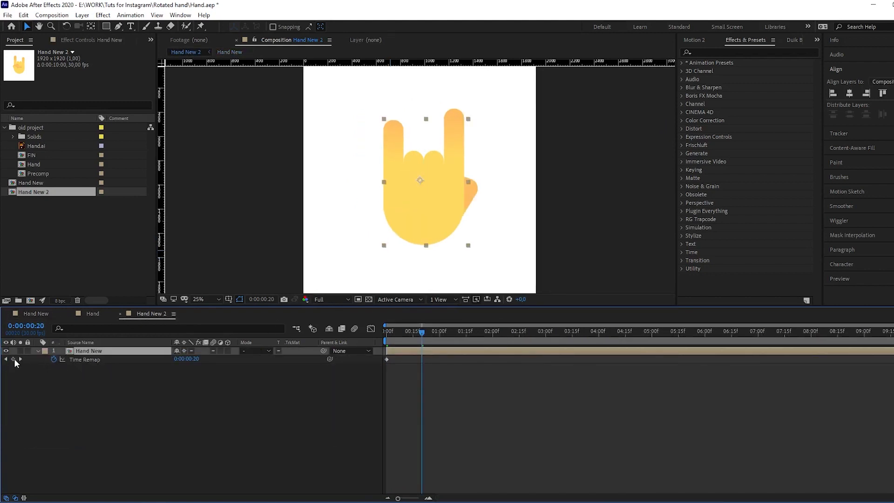
{"action": "left_click", "coordinate": [13, 359]}
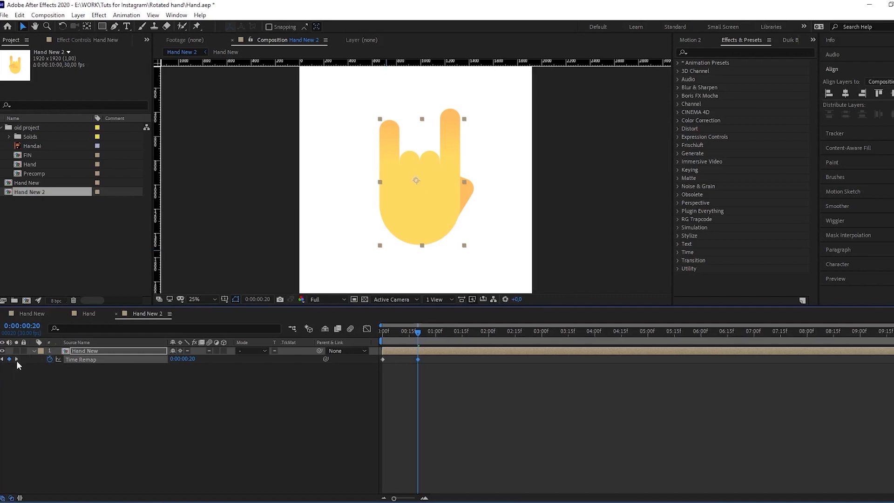
Remove the Time Remap keyframe at 0:00:10:00 and preview the remapped rotation from the start.
{"action": "key", "text": "End"}
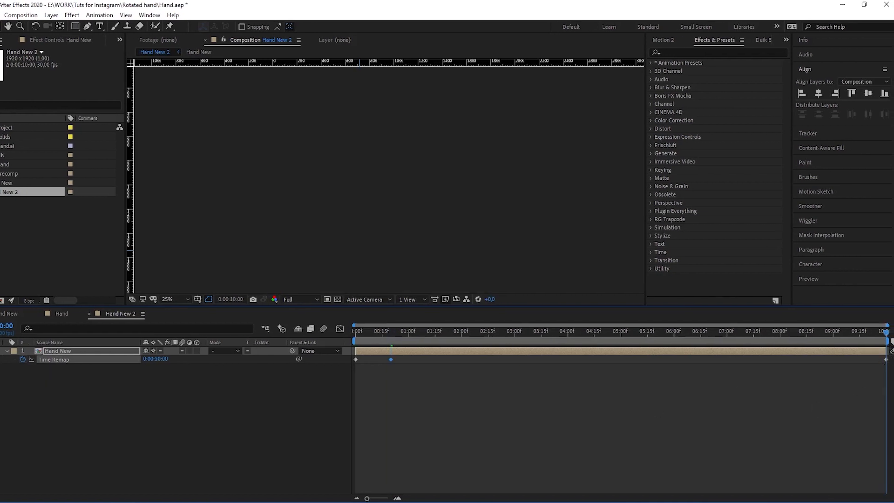
{"action": "left_click", "coordinate": [0, 360]}
{"action": "key", "text": "Home"}
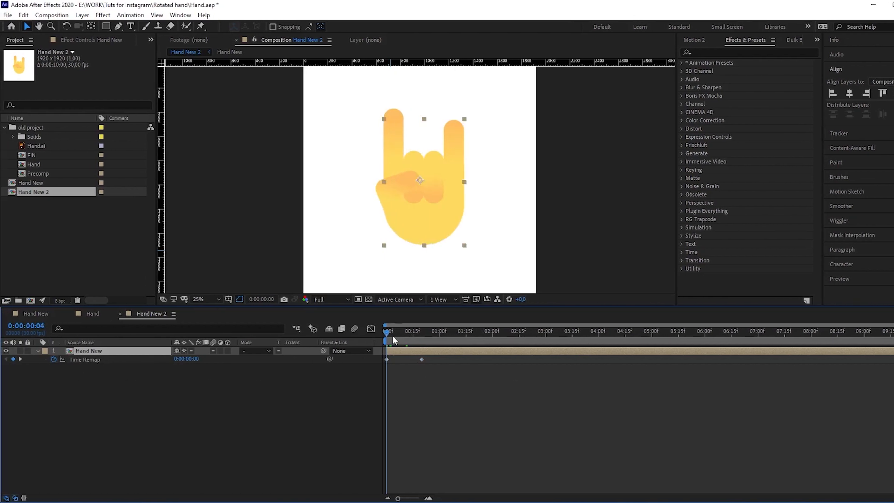
{"action": "mouse_move", "coordinate": [392, 335]}
{"action": "left_mouse_down"}
{"action": "mouse_move", "coordinate": [479, 345]}
{"action": "mouse_move", "coordinate": [388, 346]}
{"action": "left_mouse_up"}
{"action": "key", "text": "space"}
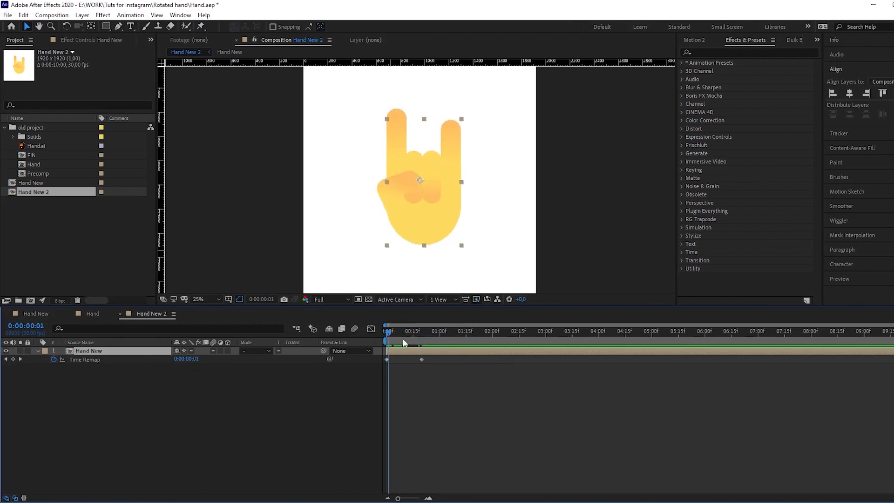
{"action": "left_click", "coordinate": [421, 335]}
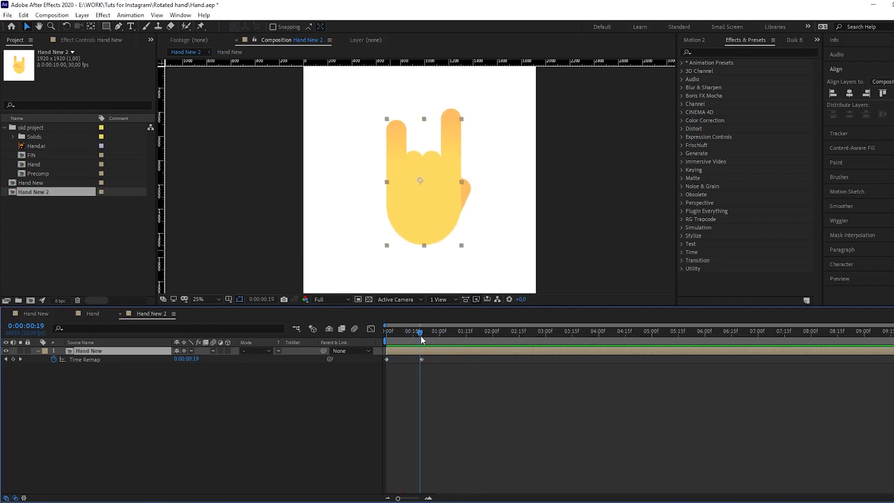
Delay the second Time Remap keyframe to just before 1 second to slow the rotation.
{"action": "mouse_move", "coordinate": [422, 359]}
{"action": "left_mouse_down"}
{"action": "mouse_move", "coordinate": [491, 366]}
{"action": "mouse_move", "coordinate": [436, 367]}
{"action": "left_mouse_up"}
{"action": "left_click", "coordinate": [402, 333]}
{"action": "key", "text": "Home"}
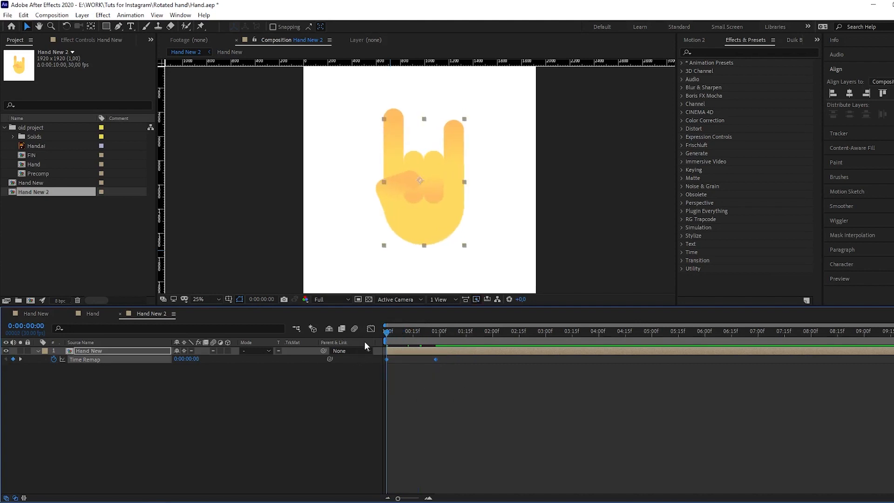
Shape the Time Remap speed graph to peak early with a long ease-out, and preview the rotation.
{"action": "left_click", "coordinate": [371, 328]}
{"action": "left_click_drag", "start_coordinate": [455, 429], "coordinate": [413, 455]}
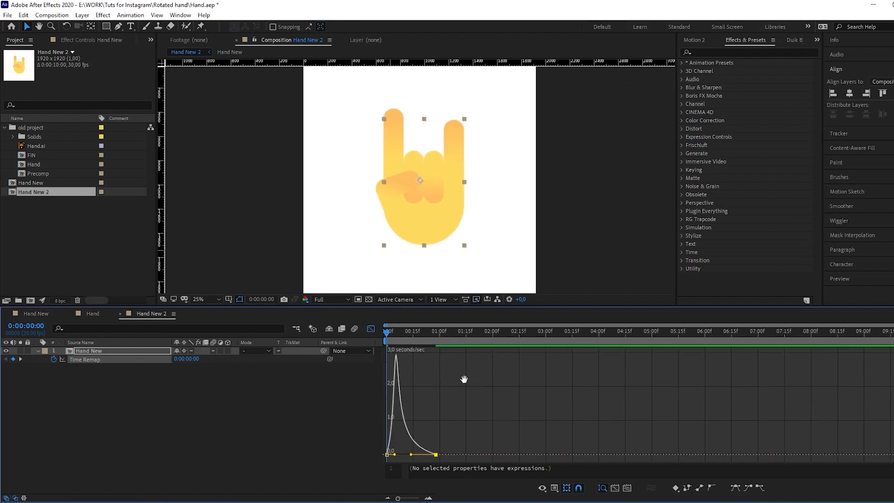
{"action": "key", "text": "space"}
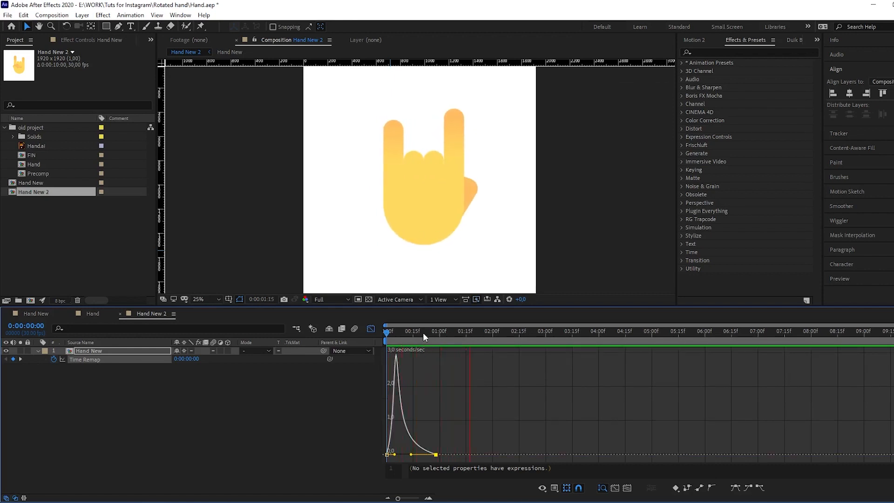
{"action": "key", "text": "space"}
{"action": "key", "text": "space"}
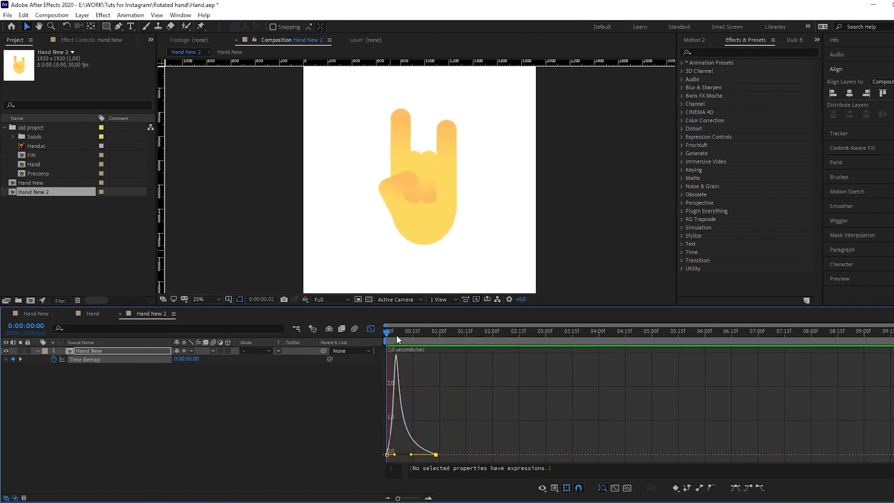
{"action": "key", "text": "space"}
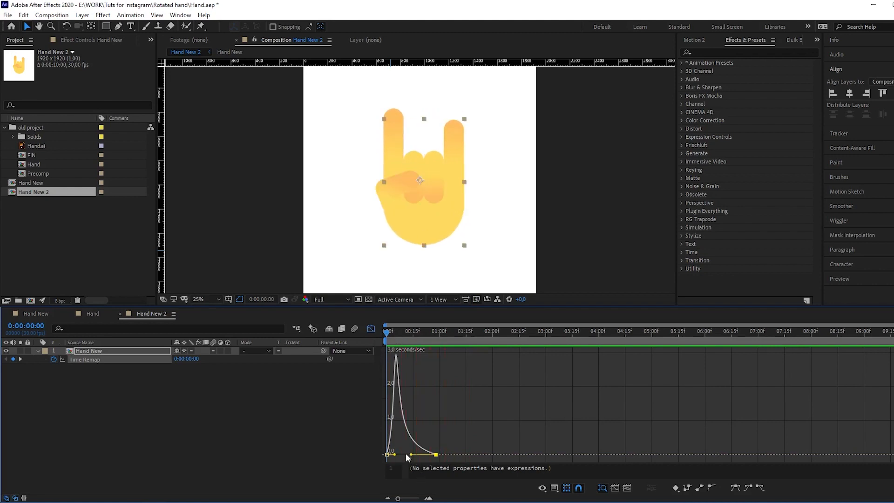
Raise the first Time Remap keyframe's outgoing influence to about 60% in the speed graph for a more gradual start.
{"action": "left_click", "coordinate": [370, 329]}
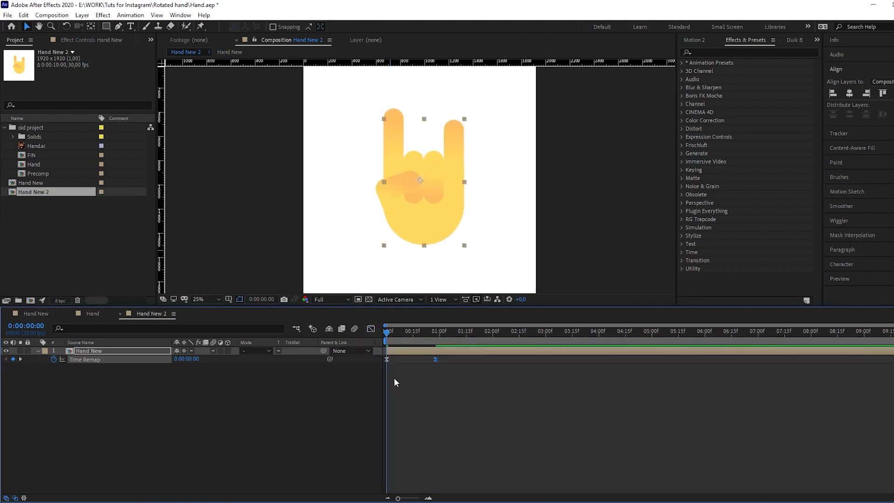
{"action": "left_click_drag", "start_coordinate": [391, 361], "coordinate": [372, 378]}
{"action": "left_click", "coordinate": [370, 329]}
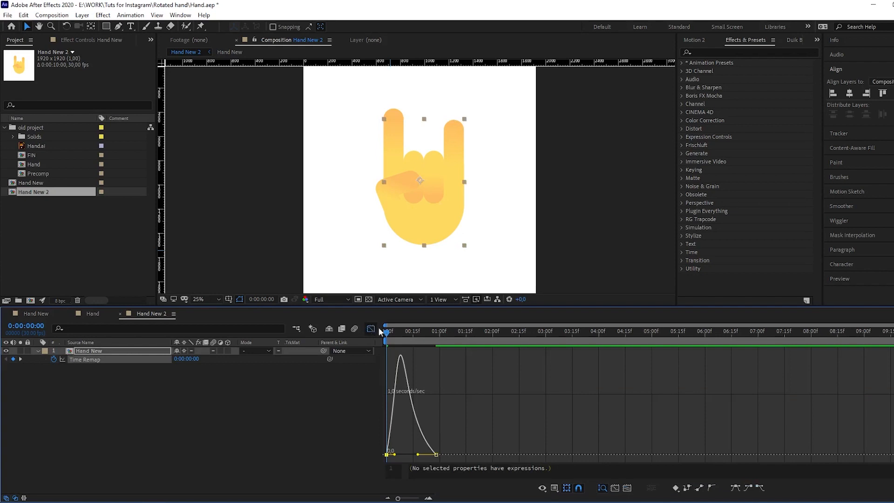
{"action": "left_click", "coordinate": [391, 332]}
{"action": "left_click", "coordinate": [372, 329]}
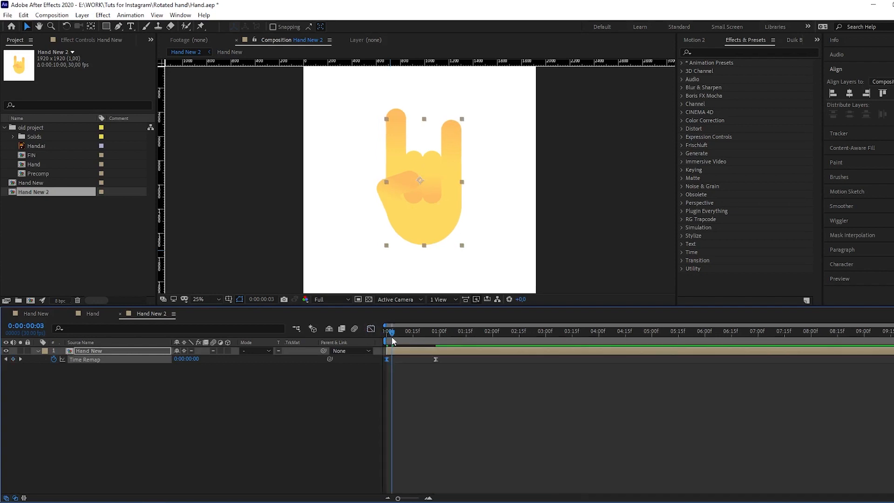
{"action": "left_click", "coordinate": [371, 328]}
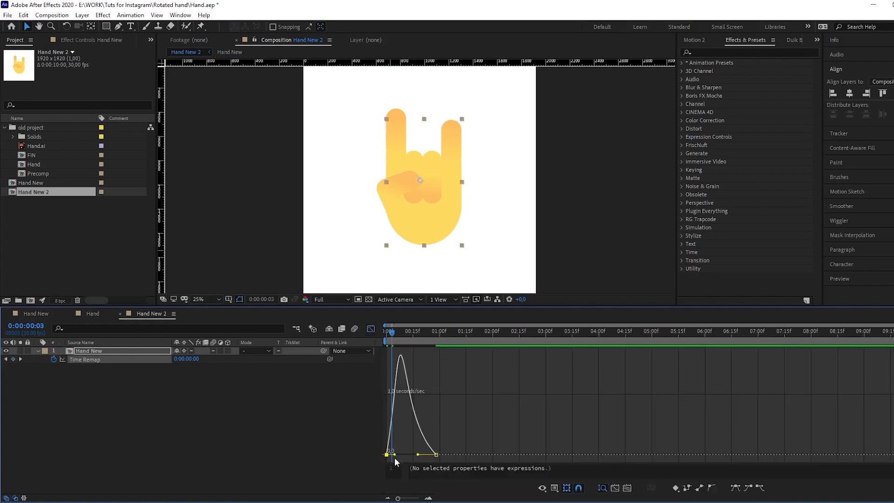
{"action": "mouse_move", "coordinate": [395, 455]}
{"action": "left_mouse_down"}
{"action": "mouse_move", "coordinate": [367, 465]}
{"action": "mouse_move", "coordinate": [403, 458]}
{"action": "left_mouse_up"}
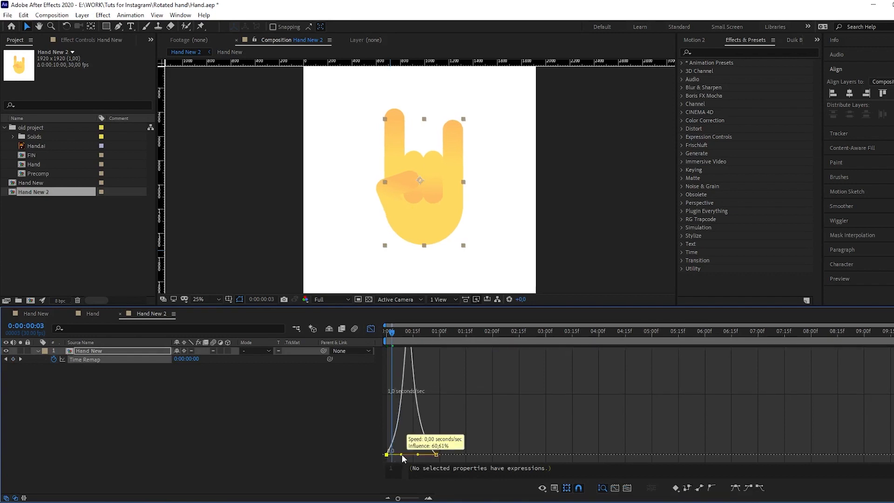
{"action": "left_click_drag", "start_coordinate": [391, 331], "coordinate": [371, 332]}
{"action": "left_click", "coordinate": [214, 412]}
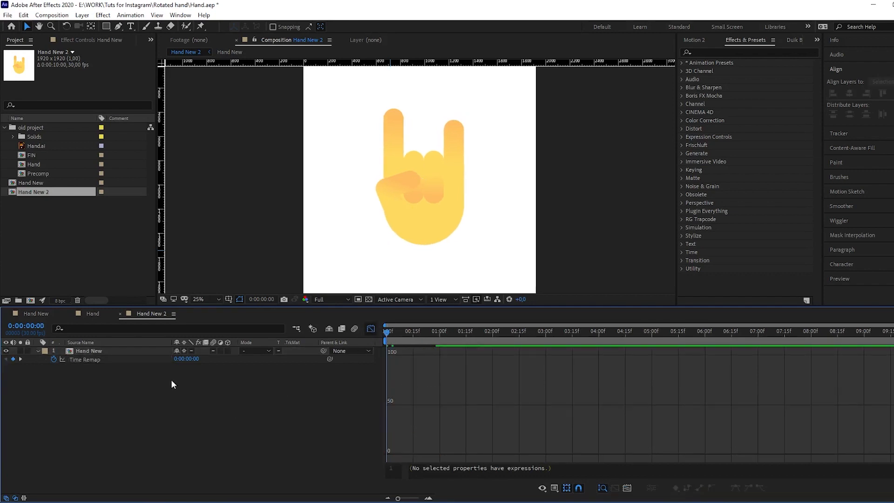
{"action": "left_click", "coordinate": [370, 328]}
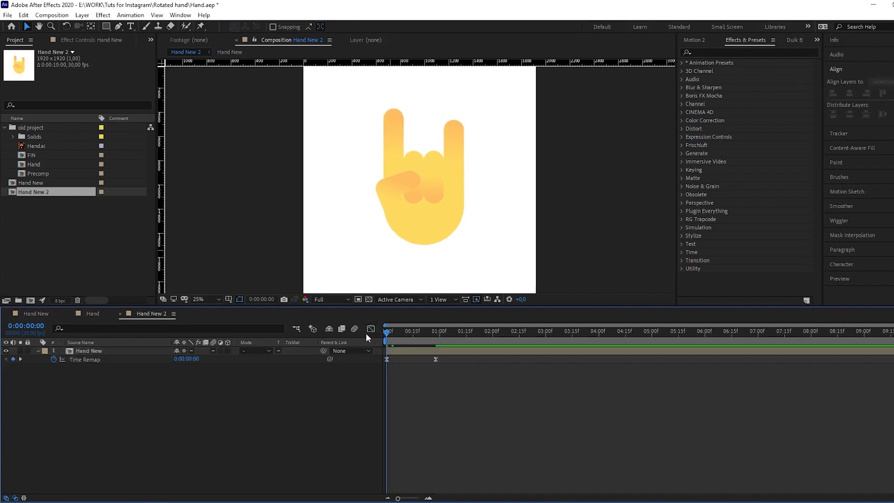
Hide the Hand New layer and draw a curved arm path with one loop on a new shape layer using the Pen tool.
{"action": "left_click", "coordinate": [12, 359]}
{"action": "left_click", "coordinate": [119, 27]}
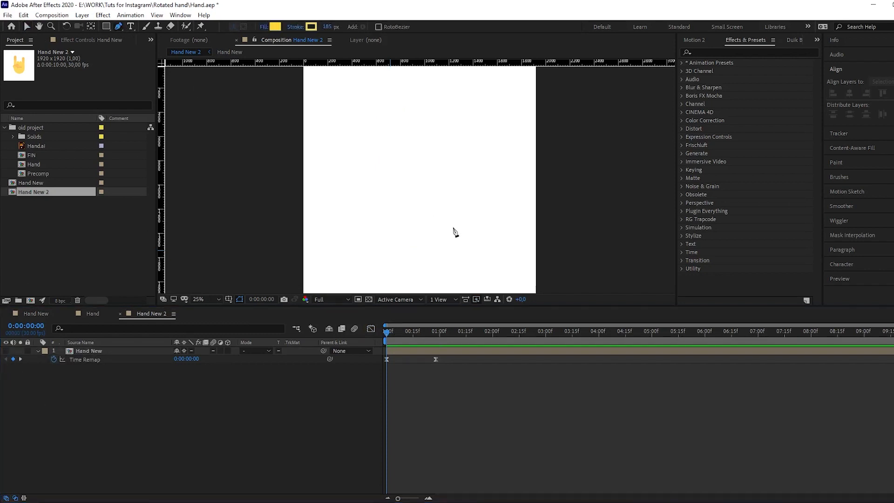
{"action": "left_click", "coordinate": [417, 282]}
{"action": "mouse_move", "coordinate": [378, 173]}
{"action": "left_mouse_down"}
{"action": "mouse_move", "coordinate": [397, 159]}
{"action": "mouse_move", "coordinate": [408, 128]}
{"action": "left_mouse_up"}
{"action": "left_click_drag", "start_coordinate": [455, 193], "coordinate": [433, 220]}
{"action": "left_click", "coordinate": [390, 127]}
{"action": "left_click_drag", "start_coordinate": [392, 124], "coordinate": [418, 69]}
{"action": "left_click_drag", "start_coordinate": [408, 225], "coordinate": [397, 193]}
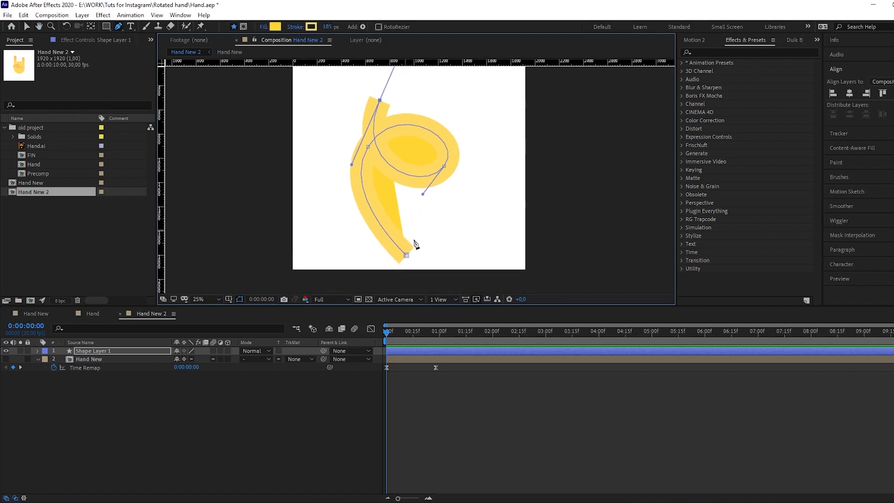
Refine the arm path by extending its lower end below the canvas, raising the upper end and rounding the loop.
{"action": "key", "text": "v"}
{"action": "left_click_drag", "start_coordinate": [405, 255], "coordinate": [425, 281]}
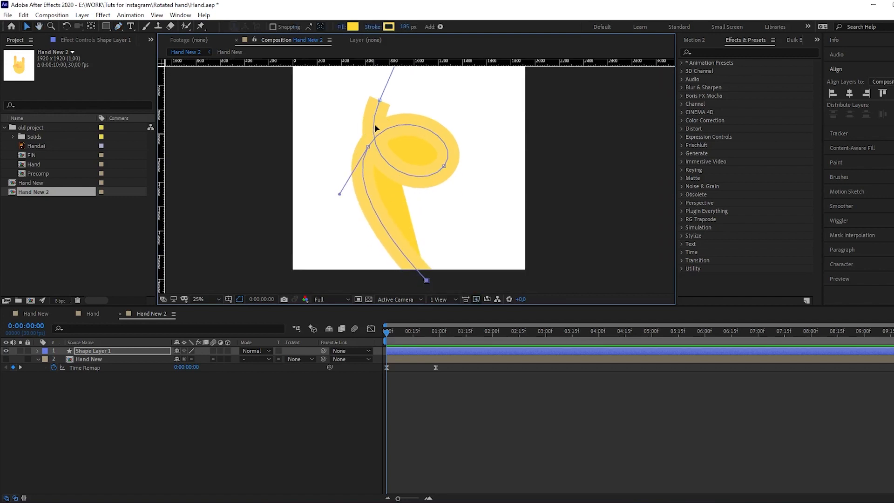
{"action": "left_click_drag", "start_coordinate": [373, 126], "coordinate": [360, 184]}
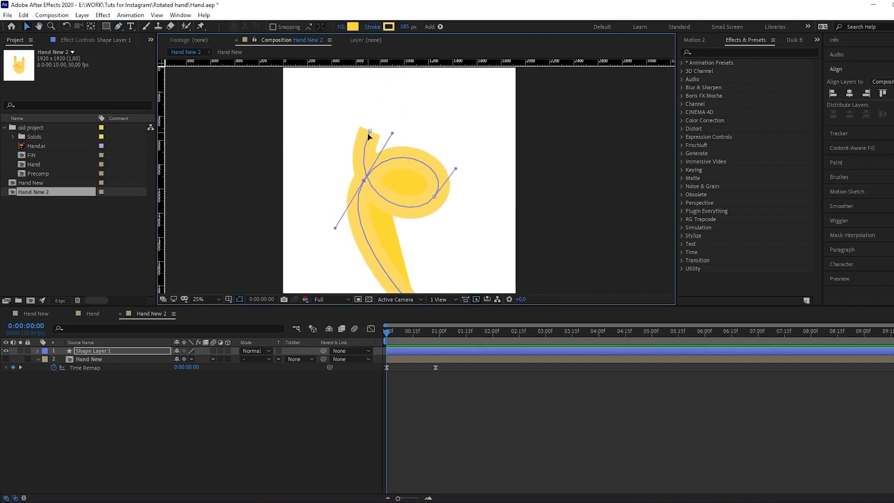
{"action": "left_click_drag", "start_coordinate": [368, 133], "coordinate": [371, 123]}
{"action": "left_click_drag", "start_coordinate": [413, 225], "coordinate": [406, 241]}
{"action": "left_click", "coordinate": [434, 197]}
{"action": "left_click_drag", "start_coordinate": [434, 200], "coordinate": [436, 202]}
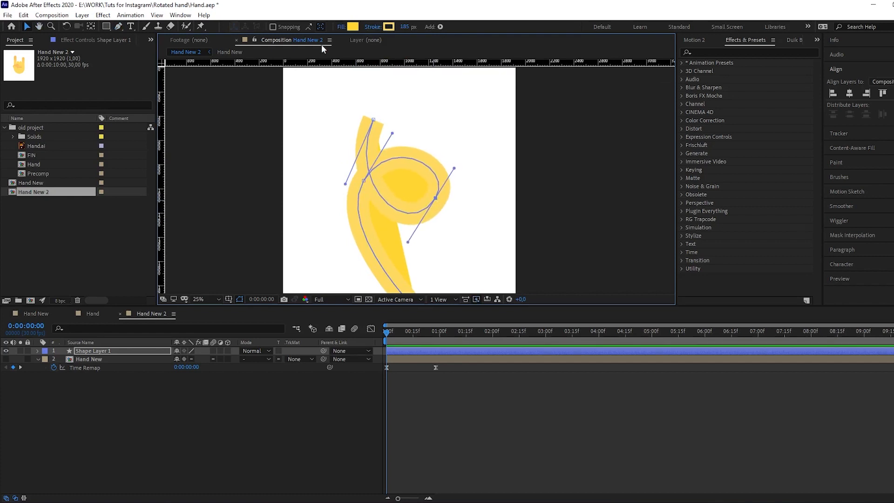
Set the arm shape's fill to none, keeping only the stroke.
{"action": "left_click", "coordinate": [341, 27]}
{"action": "left_click", "coordinate": [18, 27]}
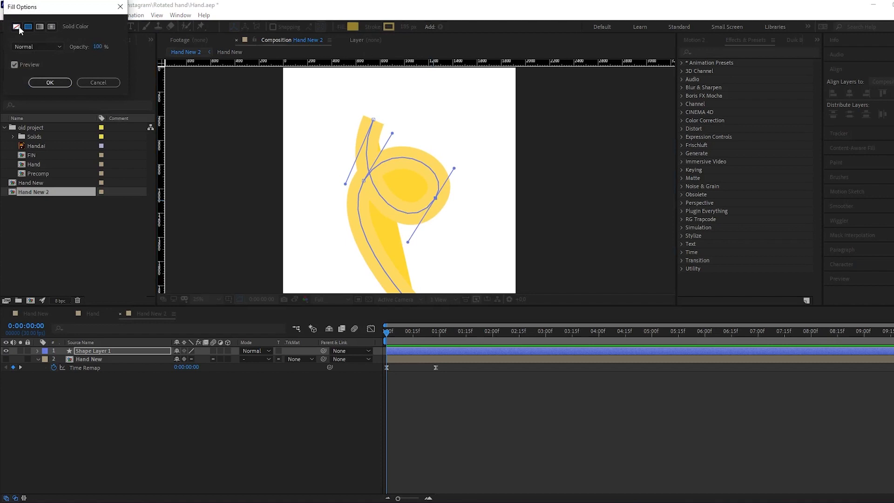
{"action": "left_click", "coordinate": [56, 82]}
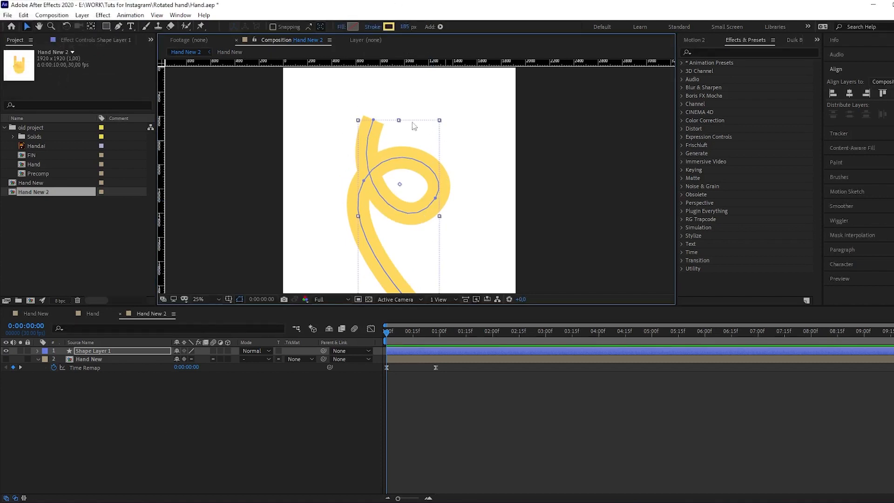
Place Hand New above the shape layer, move the hand over the arm's upper end, and hide the hand layer again.
{"action": "left_click", "coordinate": [58, 396]}
{"action": "left_click", "coordinate": [6, 358]}
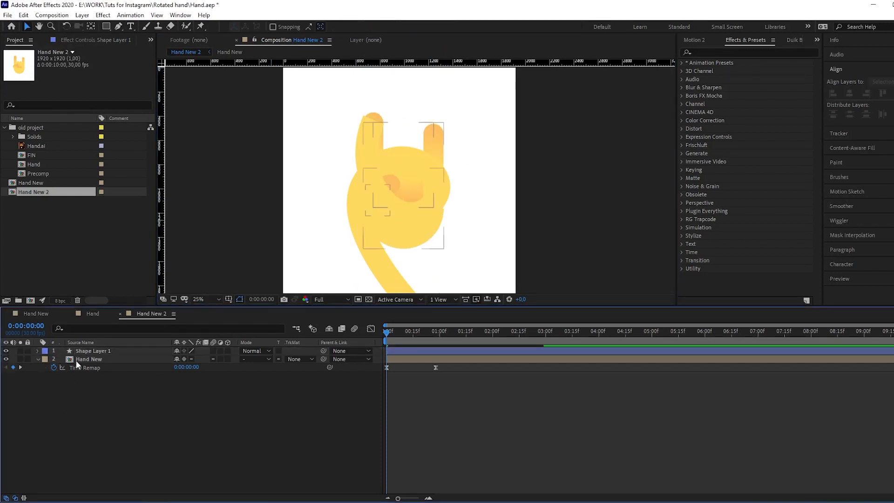
{"action": "left_click_drag", "start_coordinate": [85, 359], "coordinate": [88, 349]}
{"action": "left_click_drag", "start_coordinate": [398, 215], "coordinate": [386, 107]}
{"action": "left_click", "coordinate": [6, 350]}
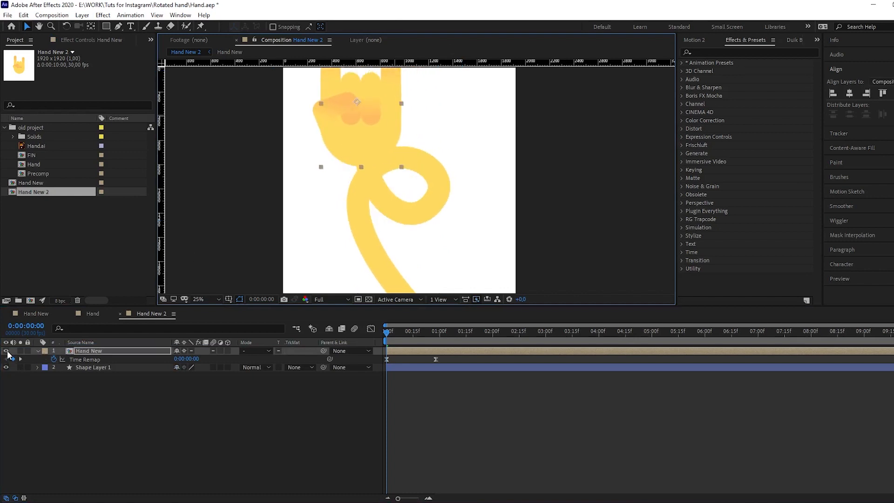
Rename the shape layer as Arm.
{"action": "left_click", "coordinate": [103, 367]}
{"action": "key", "text": "Return"}
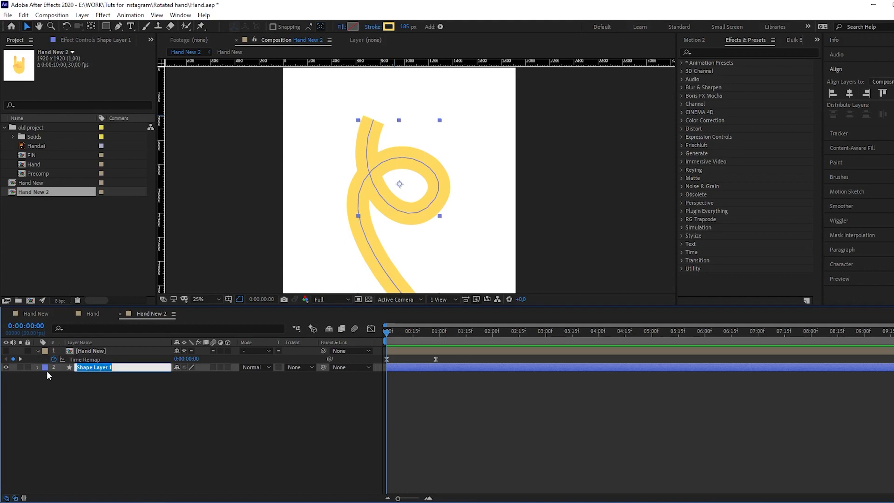
{"action": "type", "text": "Arm"}
{"action": "key", "text": "Return"}
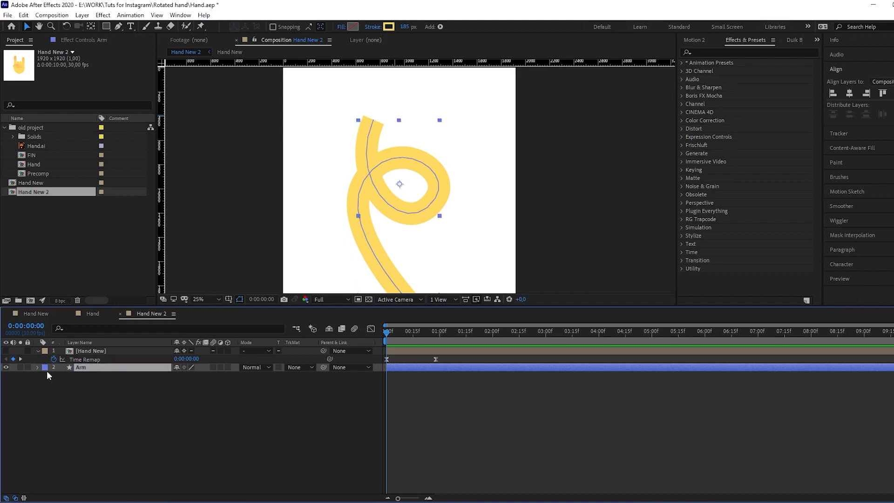
Create a Trace Path null from the Arm layer's Path property with Create Nulls From Paths.
{"action": "left_click", "coordinate": [38, 367]}
{"action": "left_click", "coordinate": [46, 375]}
{"action": "left_click", "coordinate": [55, 384]}
{"action": "left_click", "coordinate": [74, 392]}
{"action": "left_click", "coordinate": [63, 392]}
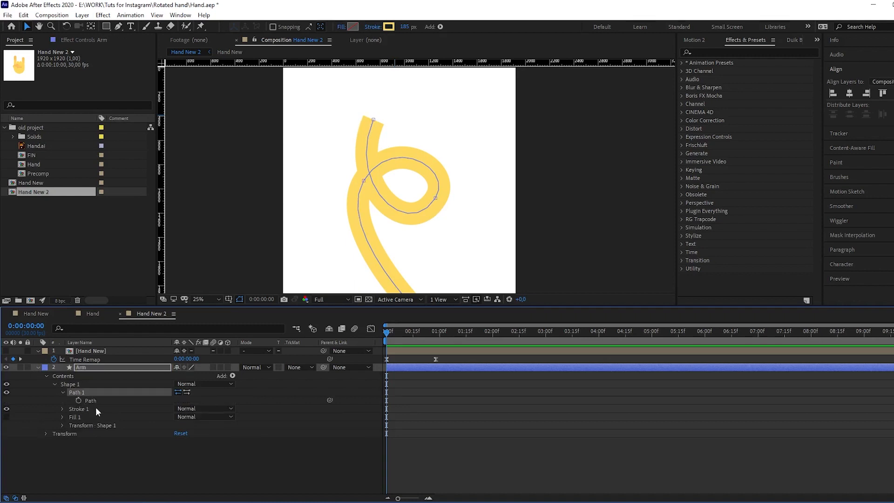
{"action": "left_click", "coordinate": [88, 400]}
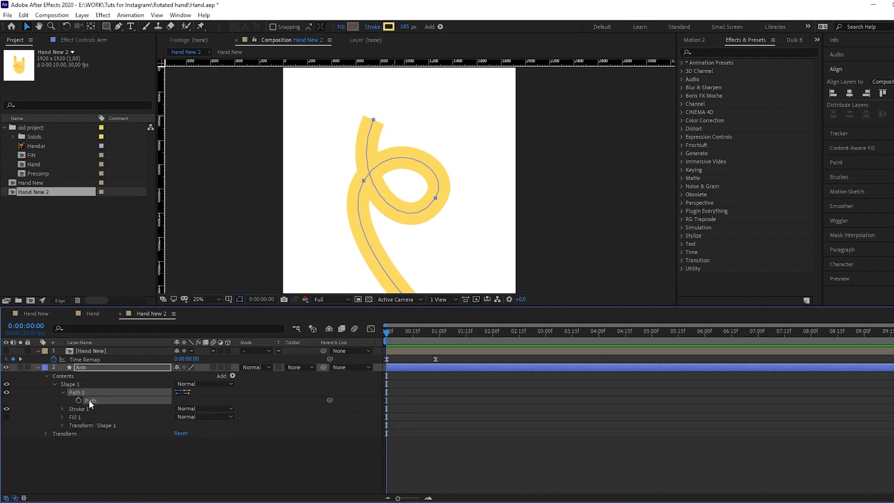
{"action": "left_click", "coordinate": [180, 15]}
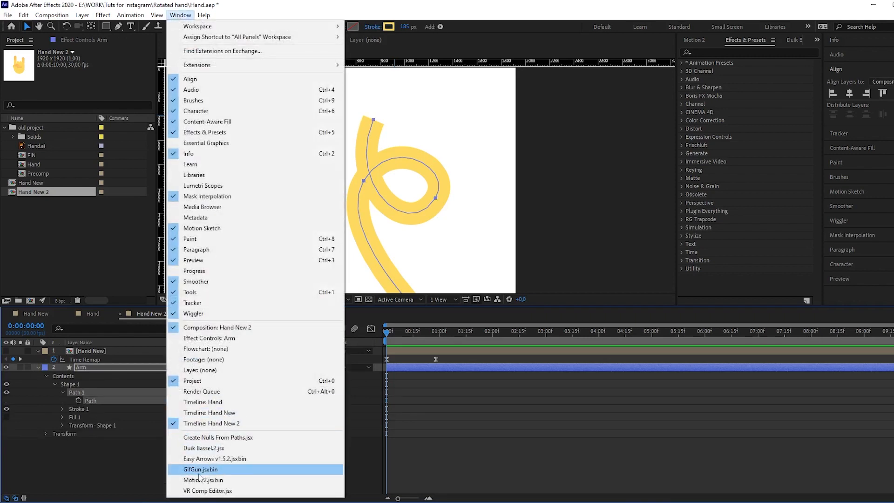
{"action": "left_click", "coordinate": [227, 438]}
{"action": "left_click_drag", "start_coordinate": [611, 64], "coordinate": [480, 50]}
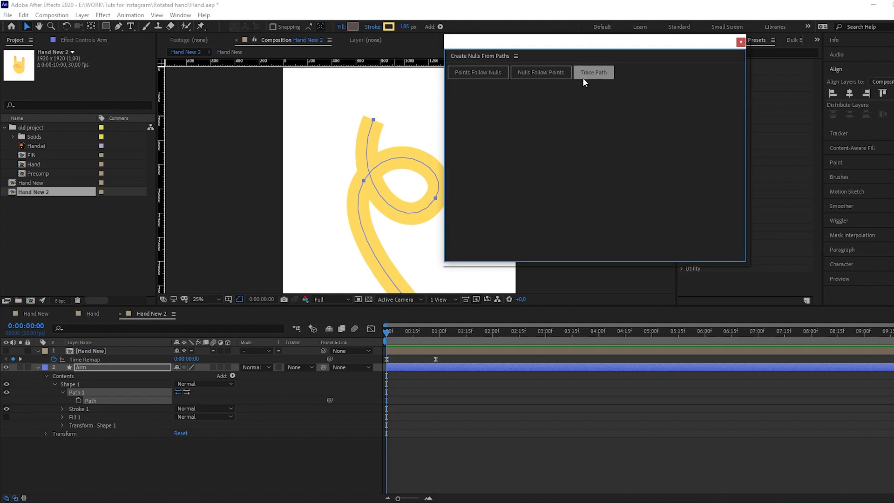
{"action": "left_click", "coordinate": [596, 72]}
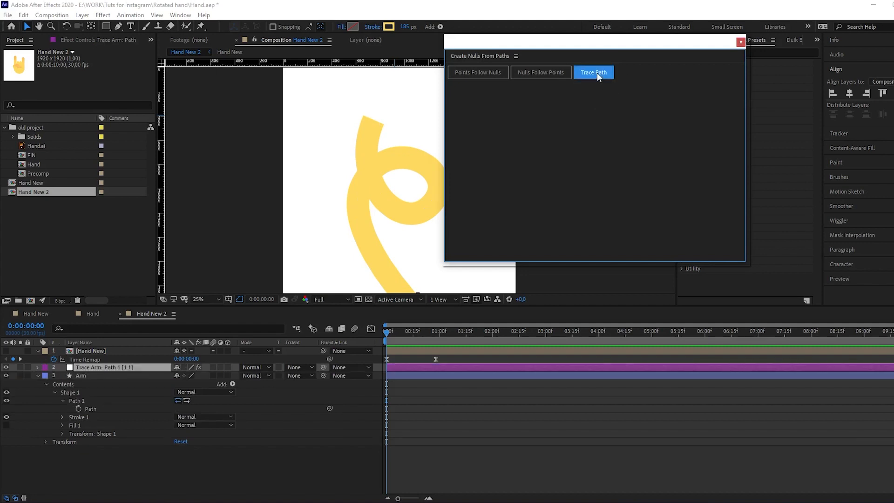
{"action": "left_click", "coordinate": [740, 42]}
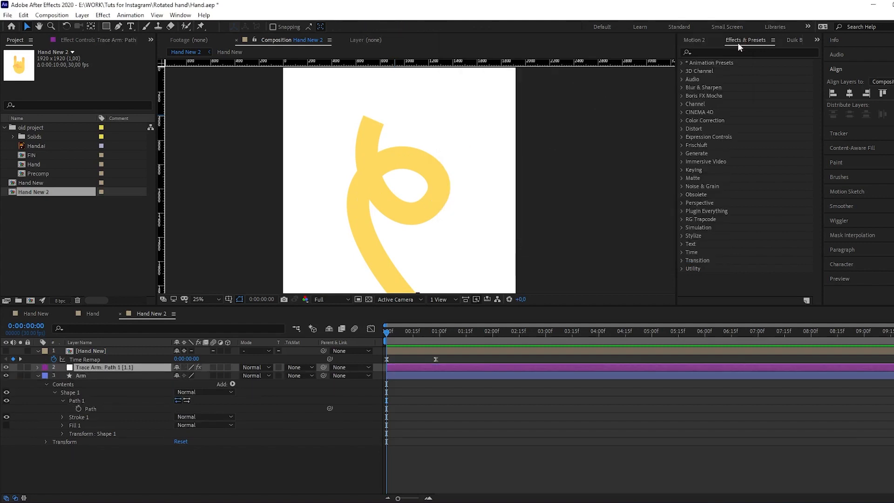
Check the null's travel along the arm over time, and try pulling the loop's outer point outward.
{"action": "mouse_move", "coordinate": [395, 333]}
{"action": "left_mouse_down"}
{"action": "mouse_move", "coordinate": [413, 337]}
{"action": "mouse_move", "coordinate": [381, 342]}
{"action": "mouse_move", "coordinate": [520, 360]}
{"action": "left_mouse_up"}
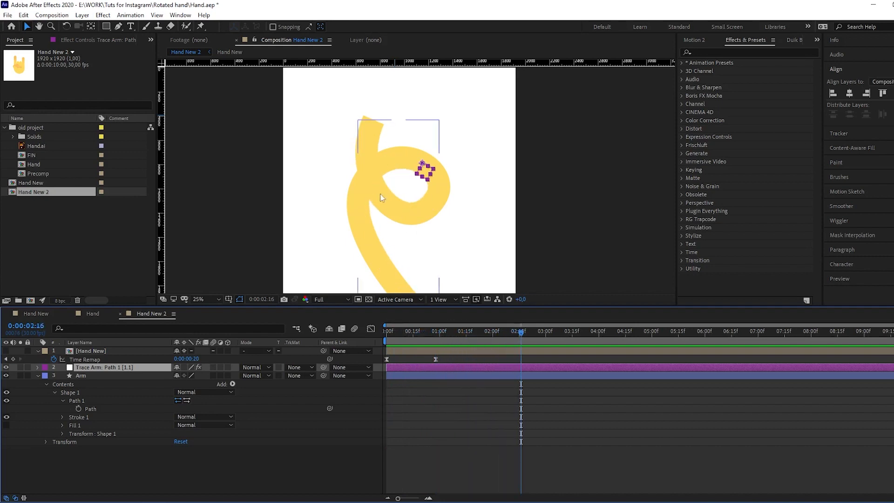
{"action": "mouse_move", "coordinate": [455, 331]}
{"action": "left_mouse_down"}
{"action": "mouse_move", "coordinate": [388, 343]}
{"action": "mouse_move", "coordinate": [486, 353]}
{"action": "mouse_move", "coordinate": [469, 352]}
{"action": "left_mouse_up"}
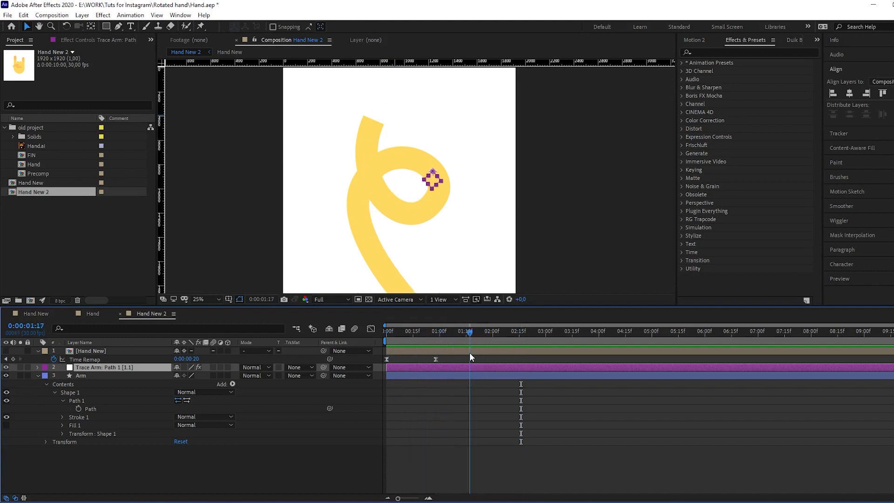
{"action": "left_click", "coordinate": [90, 409]}
{"action": "left_click_drag", "start_coordinate": [436, 197], "coordinate": [475, 215]}
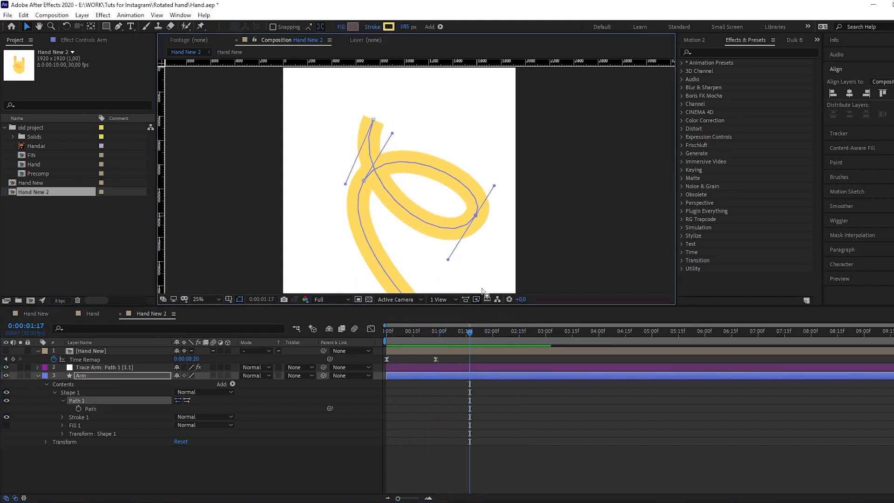
{"action": "mouse_move", "coordinate": [443, 333]}
{"action": "left_mouse_down"}
{"action": "mouse_move", "coordinate": [382, 345]}
{"action": "mouse_move", "coordinate": [441, 334]}
{"action": "mouse_move", "coordinate": [501, 339]}
{"action": "mouse_move", "coordinate": [383, 334]}
{"action": "left_mouse_up"}
{"action": "left_click", "coordinate": [401, 367]}
{"action": "key", "text": "ctrl+z"}
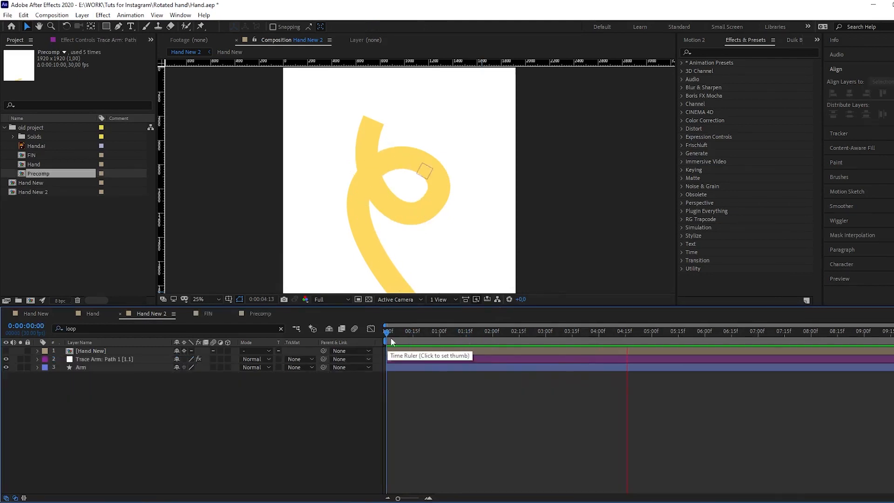
Filter the trace null's properties by "loop" to reveal its Progress expression.
{"action": "left_click", "coordinate": [397, 336]}
{"action": "left_click_drag", "start_coordinate": [397, 337], "coordinate": [399, 336]}
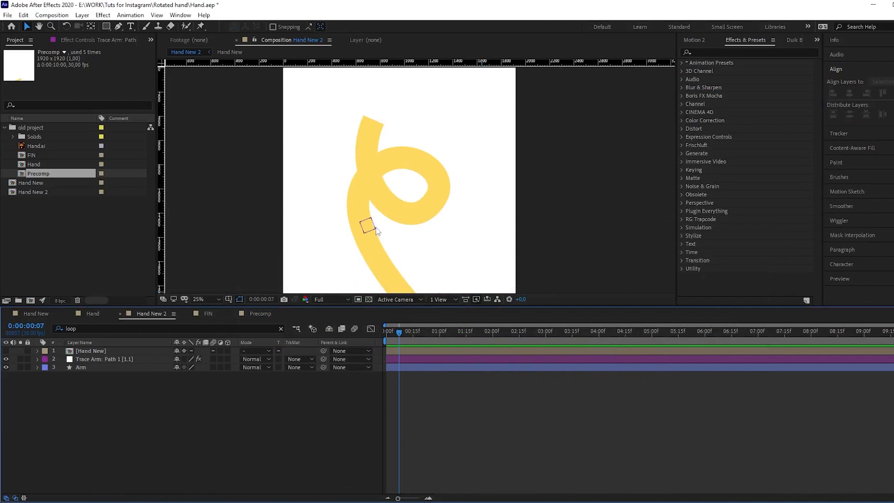
{"action": "left_click", "coordinate": [86, 359]}
{"action": "left_click", "coordinate": [81, 329]}
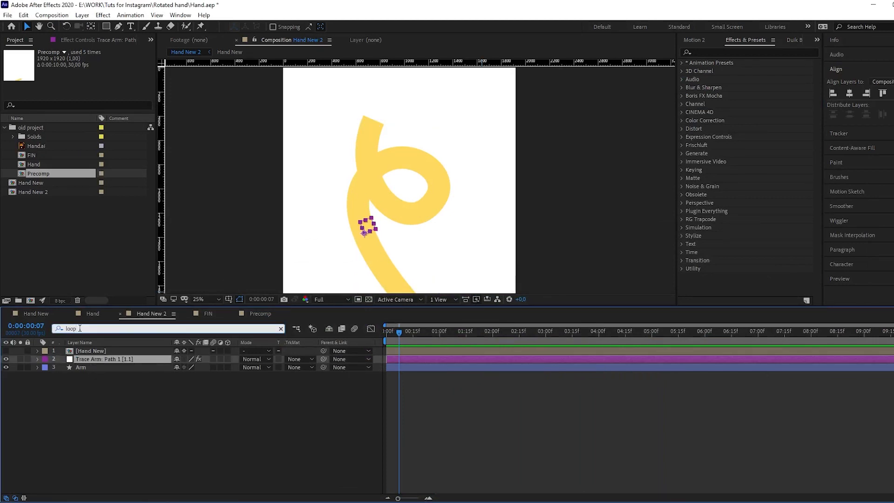
{"action": "double_click", "coordinate": [79, 328]}
{"action": "key", "text": "Return"}
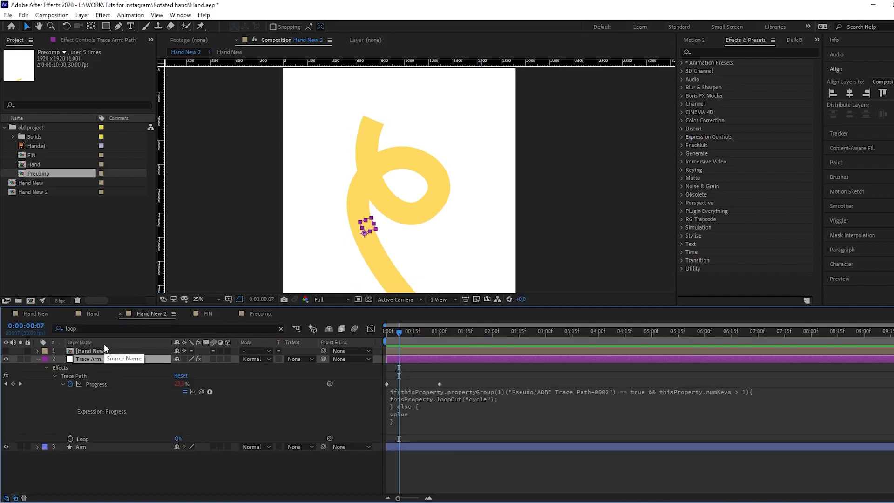
Delete the loopOut("cycle") statement and the opening brace before it from the trace null's Progress expression, and check the null's motion past one second.
{"action": "left_click", "coordinate": [504, 407]}
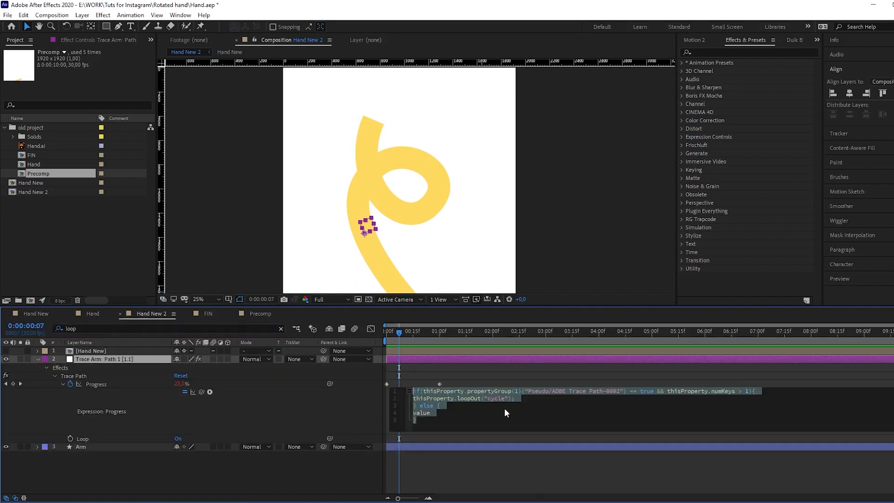
{"action": "left_click", "coordinate": [502, 398]}
{"action": "left_click_drag", "start_coordinate": [510, 398], "coordinate": [456, 398]}
{"action": "left_click", "coordinate": [513, 405]}
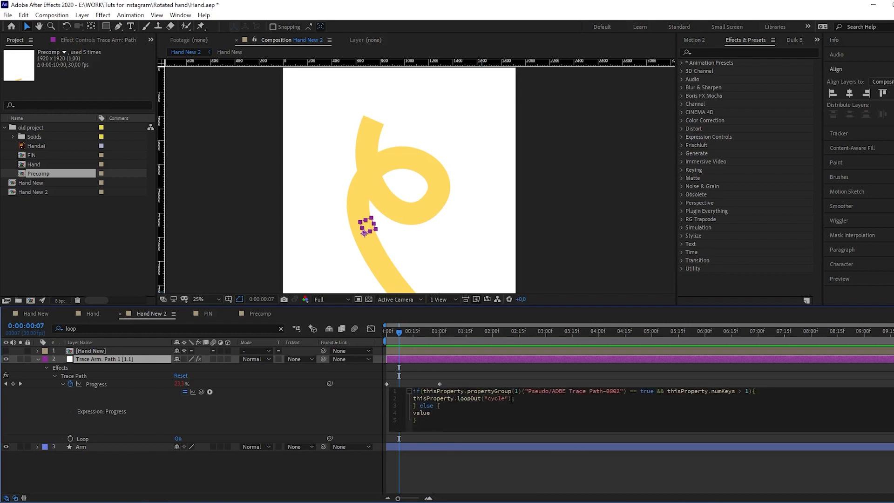
{"action": "left_click_drag", "start_coordinate": [511, 399], "coordinate": [761, 386]}
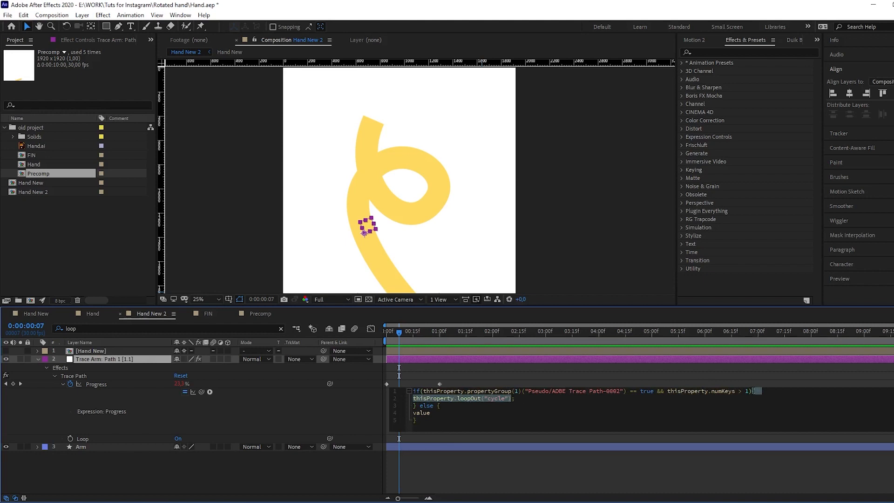
{"action": "key", "text": "BackSpace"}
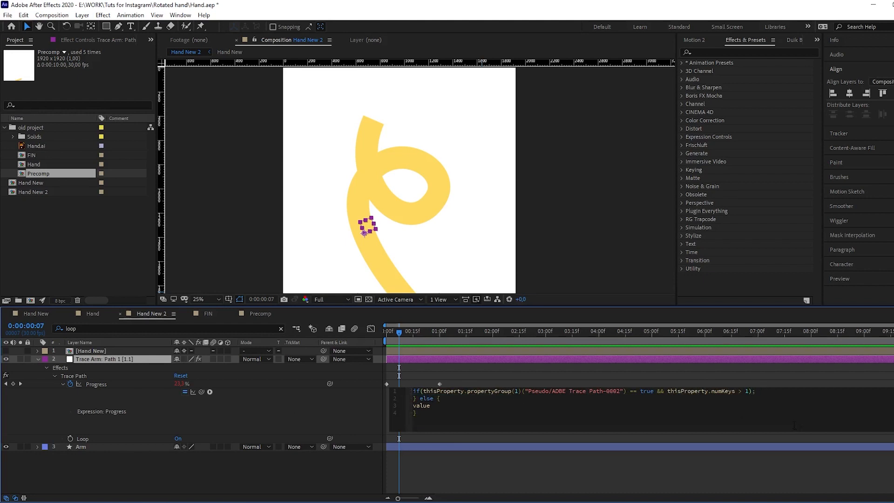
{"action": "left_click", "coordinate": [247, 398]}
{"action": "left_click_drag", "start_coordinate": [396, 334], "coordinate": [377, 336]}
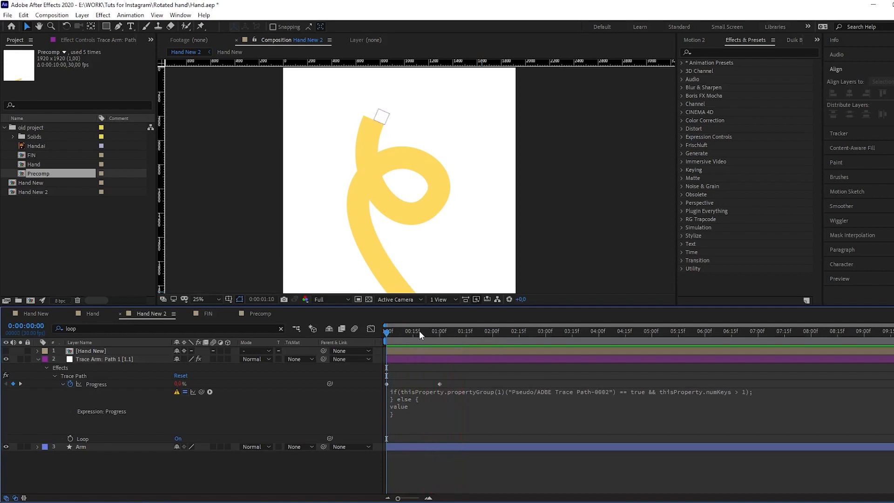
{"action": "left_click", "coordinate": [419, 332]}
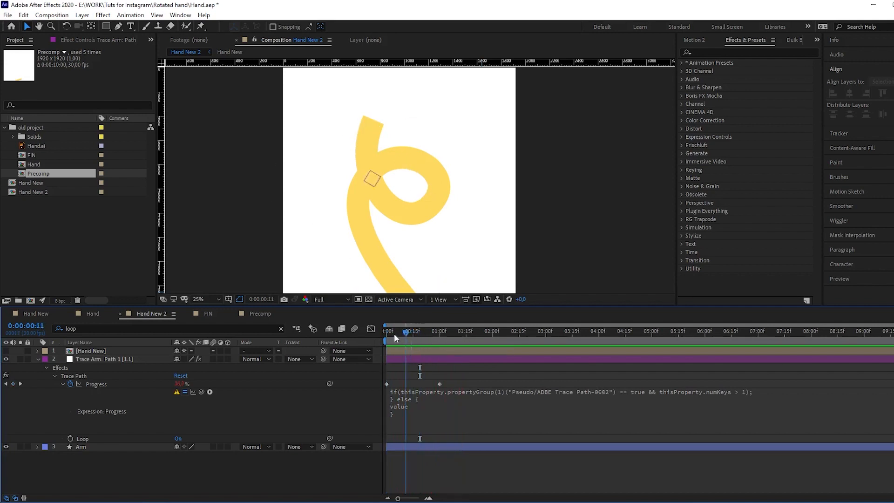
{"action": "left_click_drag", "start_coordinate": [390, 333], "coordinate": [466, 334]}
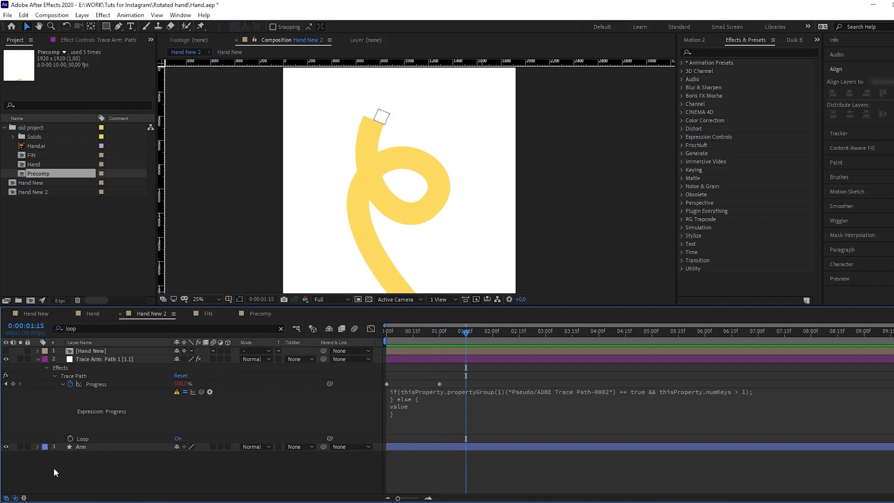
Add Trim Paths to the Arm shape layer and reveal its properties.
{"action": "left_click", "coordinate": [37, 447]}
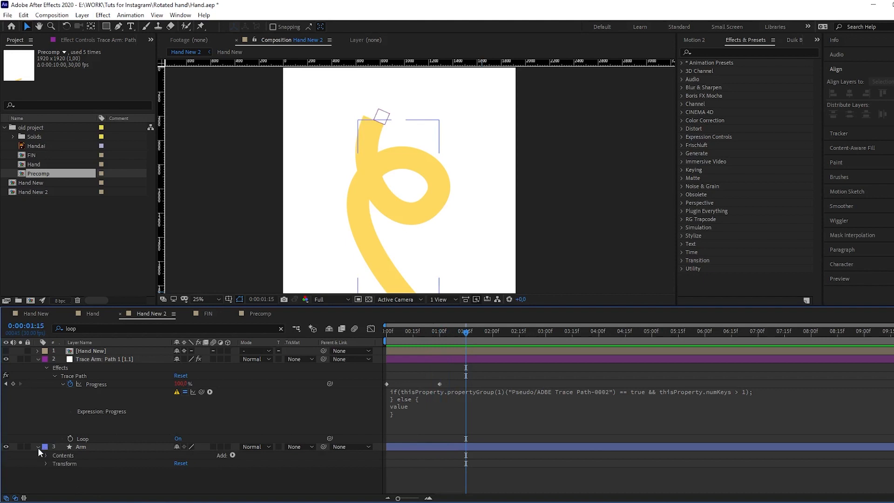
{"action": "left_click", "coordinate": [37, 359]}
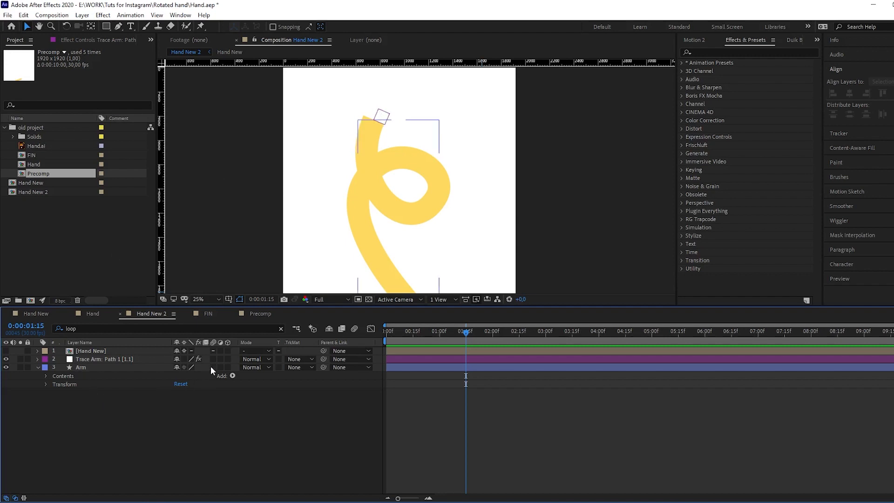
{"action": "left_click", "coordinate": [232, 376]}
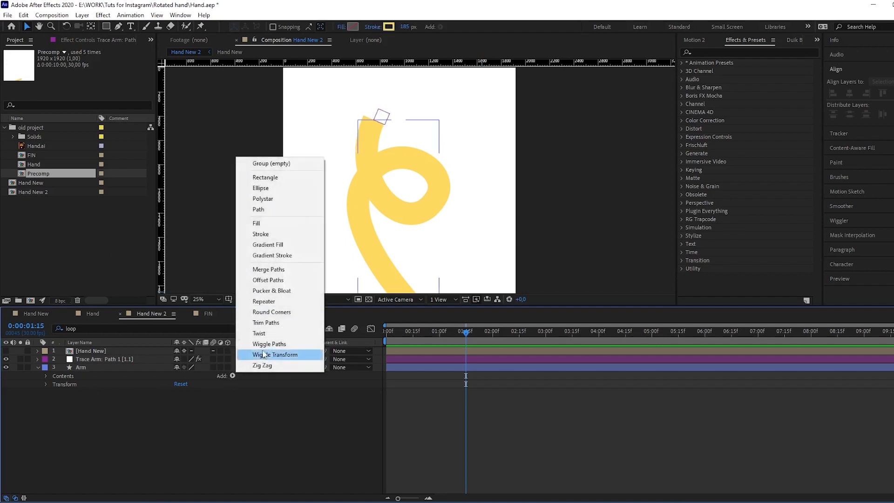
{"action": "left_click", "coordinate": [265, 322]}
{"action": "left_click", "coordinate": [54, 392]}
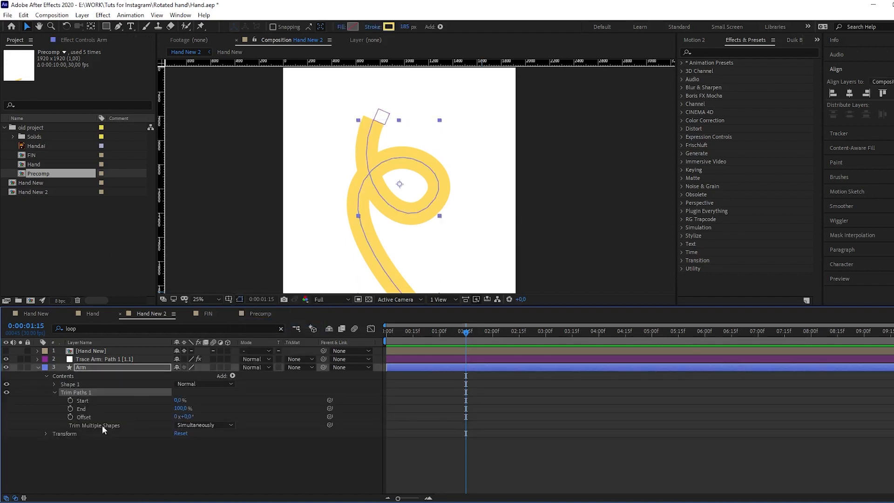
Link the Arm's Trim Paths End to the trace null's Progress, and collapse both layers' properties.
{"action": "left_click", "coordinate": [90, 360]}
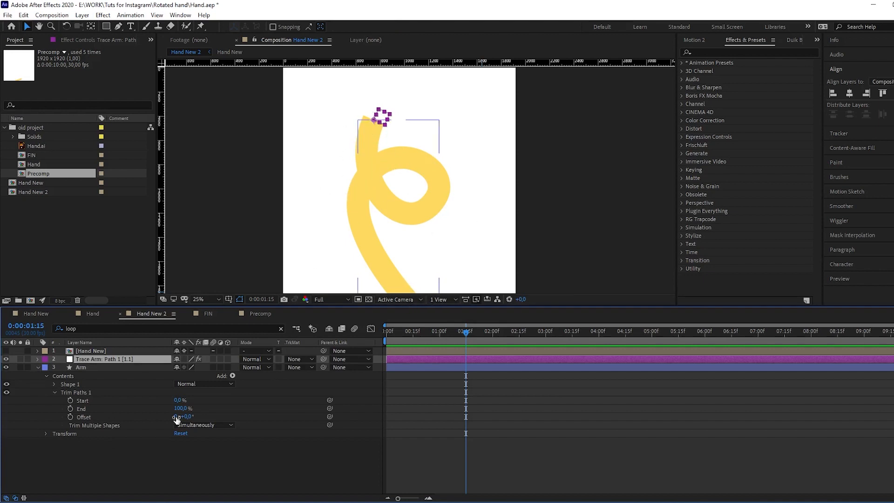
{"action": "left_click", "coordinate": [84, 409]}
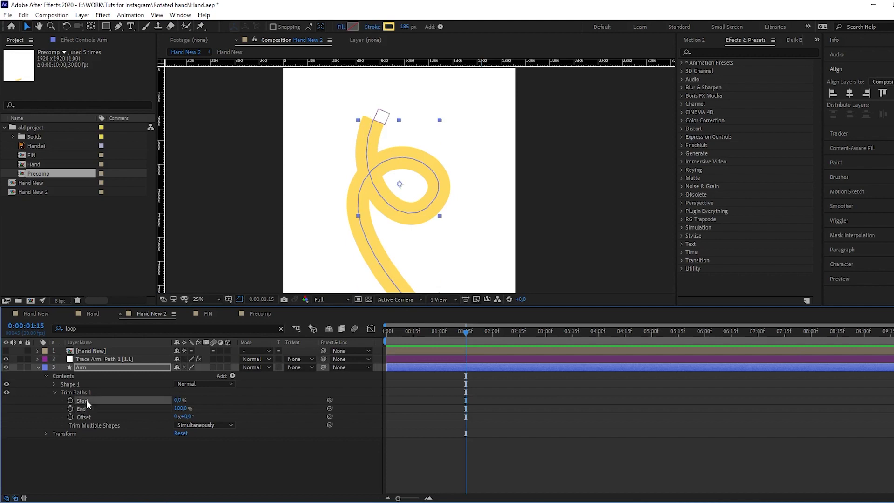
{"action": "left_click", "coordinate": [90, 358]}
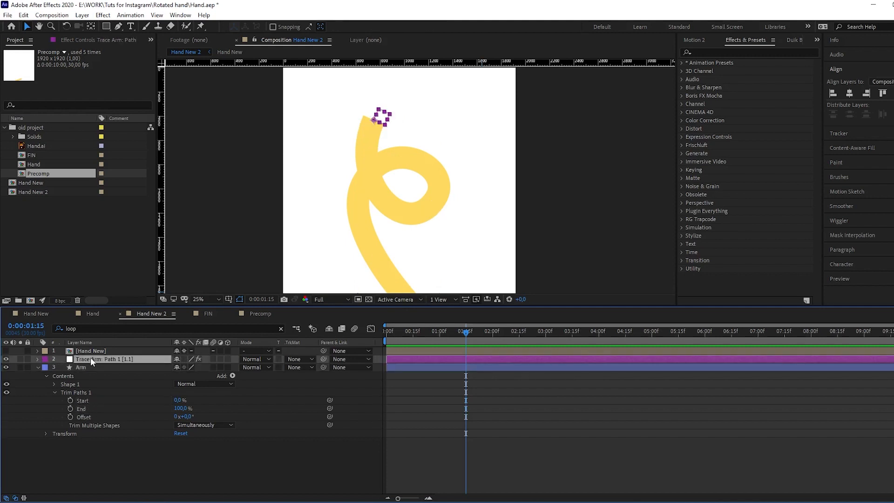
{"action": "left_click", "coordinate": [37, 359]}
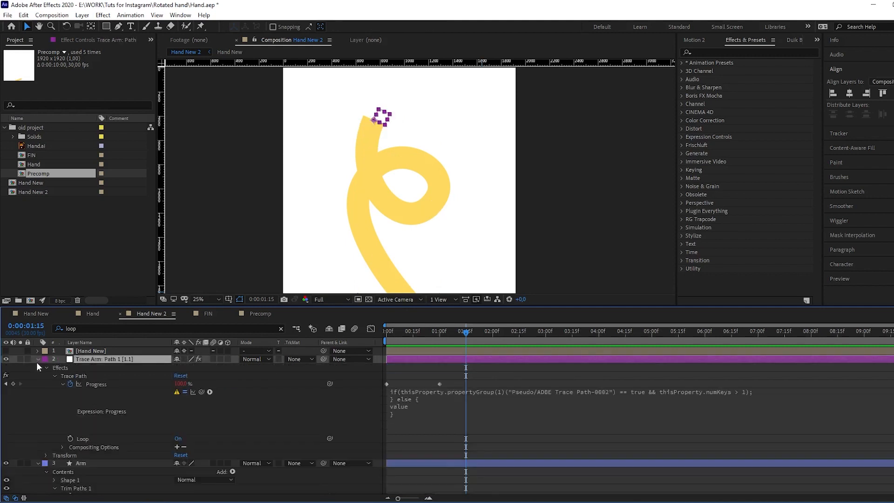
{"action": "left_click", "coordinate": [106, 385]}
{"action": "scroll", "coordinate": [120, 414], "scroll_direction": "down", "scroll_amount": 2}
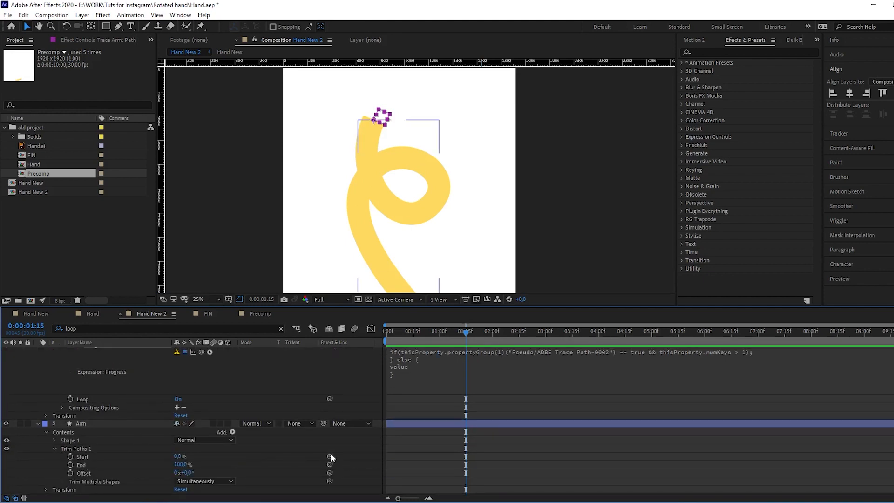
{"action": "mouse_move", "coordinate": [178, 456]}
{"action": "left_mouse_down"}
{"action": "mouse_move", "coordinate": [205, 456]}
{"action": "mouse_move", "coordinate": [135, 472]}
{"action": "mouse_move", "coordinate": [344, 465]}
{"action": "mouse_move", "coordinate": [130, 351]}
{"action": "mouse_move", "coordinate": [133, 337]}
{"action": "mouse_move", "coordinate": [100, 359]}
{"action": "mouse_move", "coordinate": [92, 355]}
{"action": "mouse_move", "coordinate": [93, 373]}
{"action": "left_mouse_up"}
{"action": "mouse_move", "coordinate": [406, 329]}
{"action": "left_mouse_down"}
{"action": "mouse_move", "coordinate": [383, 331]}
{"action": "mouse_move", "coordinate": [482, 354]}
{"action": "mouse_move", "coordinate": [423, 356]}
{"action": "mouse_move", "coordinate": [439, 354]}
{"action": "left_mouse_up"}
{"action": "left_click", "coordinate": [334, 395]}
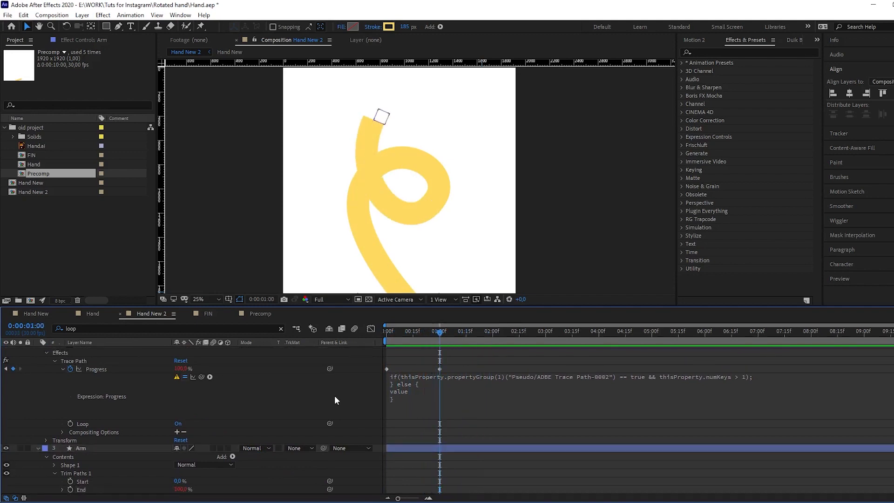
{"action": "scroll", "coordinate": [29, 347], "scroll_direction": "up", "scroll_amount": 1}
{"action": "left_click", "coordinate": [38, 358]}
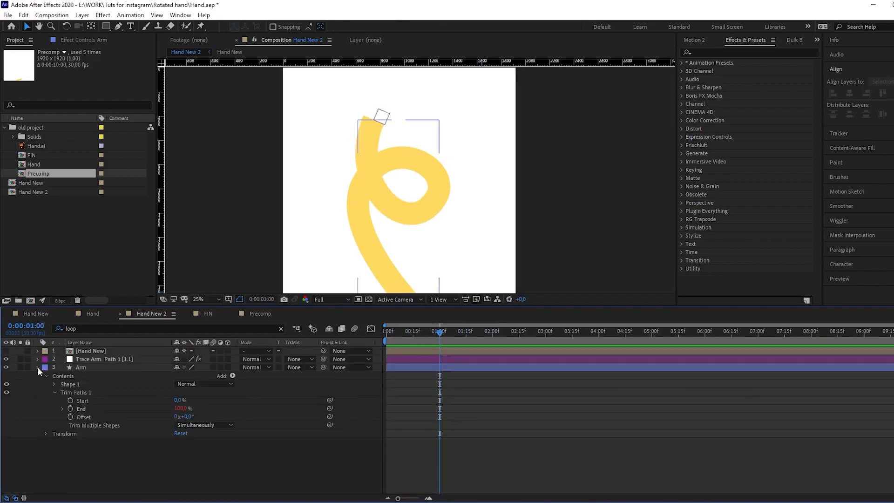
{"action": "left_click", "coordinate": [37, 367]}
Show the Hand New layer, move the hand off the arm, and place its anchor point at the base of the palm.
{"action": "left_click", "coordinate": [7, 350]}
{"action": "left_click", "coordinate": [94, 351]}
{"action": "left_click_drag", "start_coordinate": [412, 208], "coordinate": [493, 183]}
{"action": "key", "text": "y"}
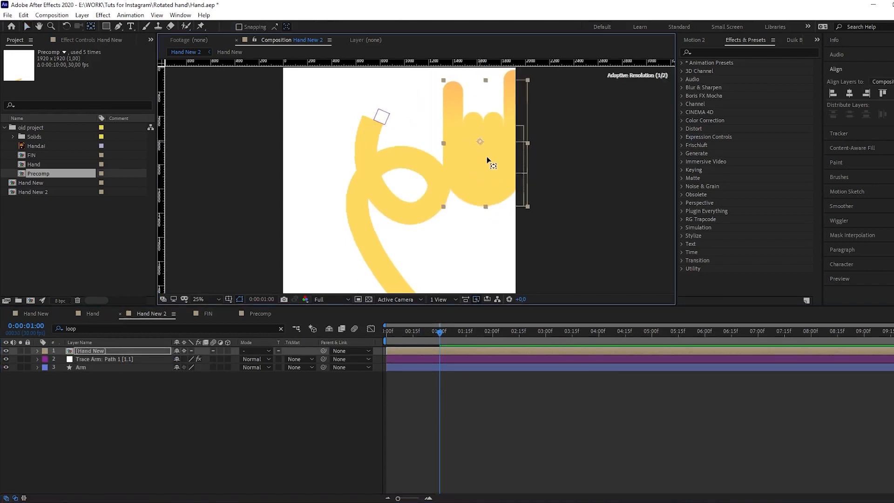
{"action": "left_click_drag", "start_coordinate": [480, 142], "coordinate": [486, 206]}
Move the hand so its base sits on the arm's tip, and parent Hand New to the trace null.
{"action": "key", "text": "v"}
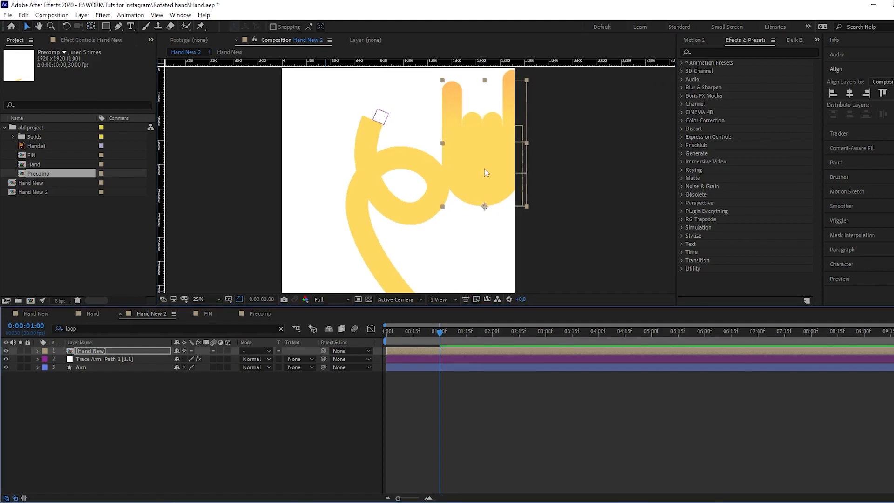
{"action": "left_click_drag", "start_coordinate": [485, 169], "coordinate": [382, 182]}
{"action": "key", "text": "space"}
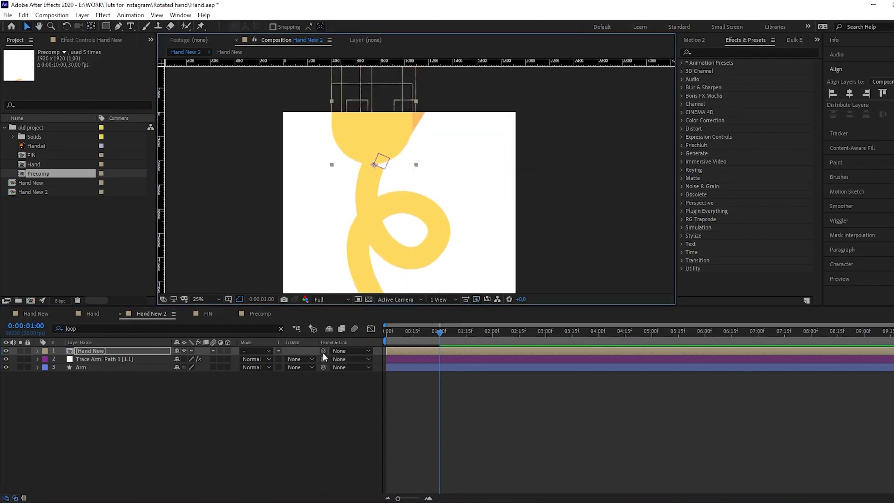
{"action": "left_click_drag", "start_coordinate": [323, 350], "coordinate": [87, 359]}
Set the Hand New layer's rotation to 89.4° so the hand points along the arm.
{"action": "left_click", "coordinate": [88, 359]}
{"action": "key", "text": "r"}
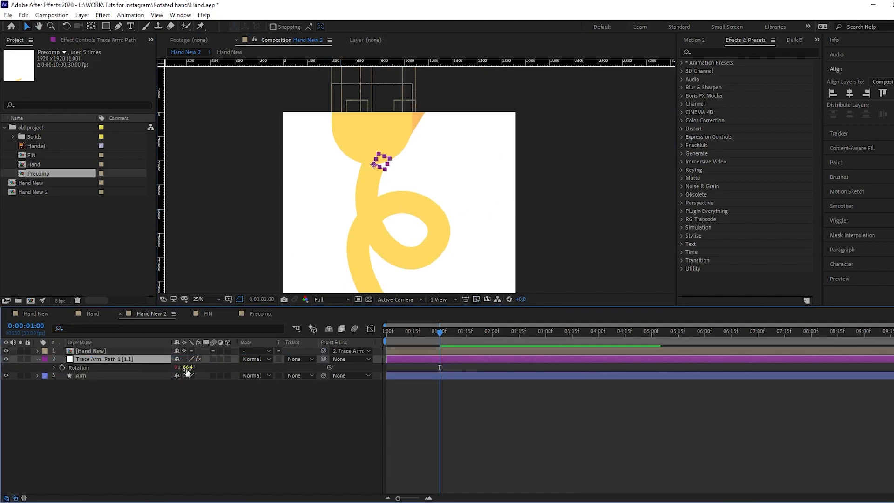
{"action": "left_click", "coordinate": [116, 351]}
{"action": "key", "text": "r"}
{"action": "left_click_drag", "start_coordinate": [186, 358], "coordinate": [197, 358]}
{"action": "scroll", "coordinate": [404, 150], "scroll_direction": "up", "scroll_amount": 2}
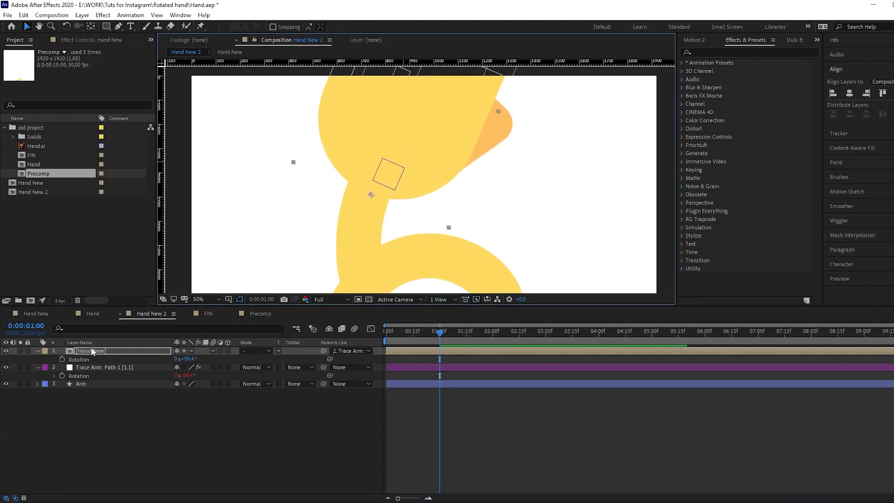
Scale the Hand New layer to 35% and check its fit on the arm at frame 14.
{"action": "key", "text": "s"}
{"action": "left_click_drag", "start_coordinate": [189, 359], "coordinate": [161, 363]}
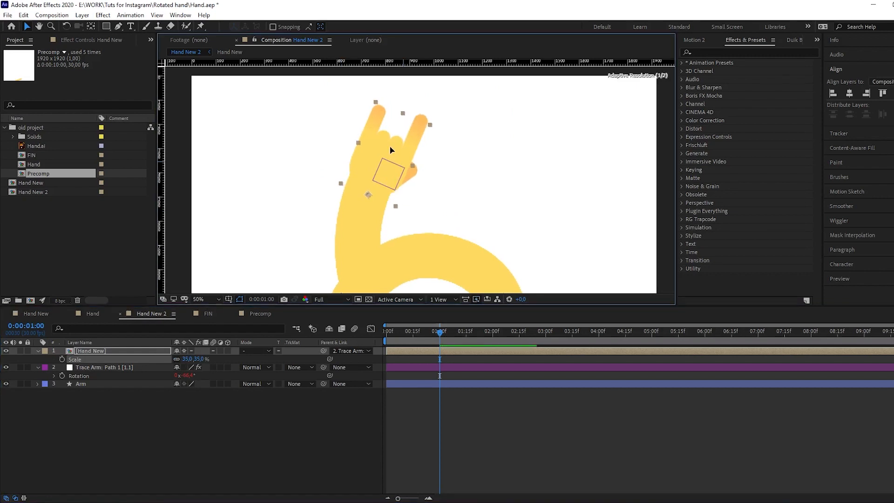
{"action": "mouse_move", "coordinate": [420, 330]}
{"action": "left_mouse_down"}
{"action": "mouse_move", "coordinate": [384, 337]}
{"action": "mouse_move", "coordinate": [411, 339]}
{"action": "left_mouse_up"}
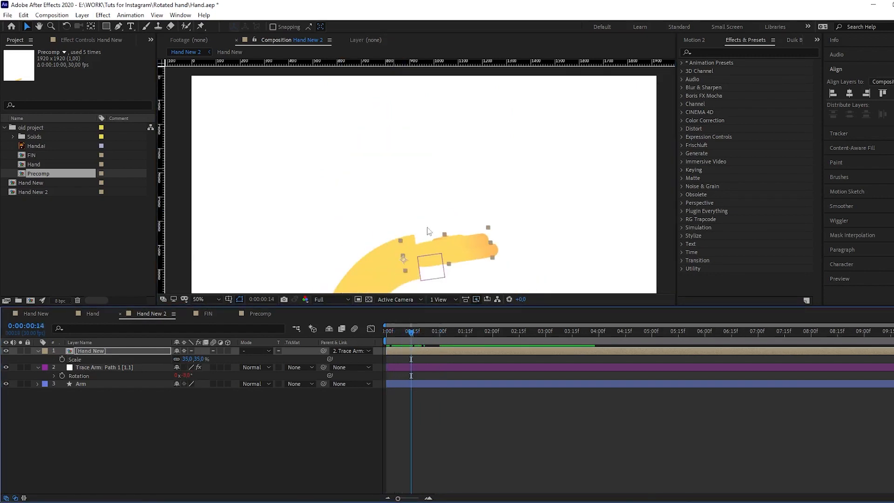
Reveal the Taper settings of the Arm's Stroke 1 and set End Length to 7%.
{"action": "key", "text": "h"}
{"action": "left_click_drag", "start_coordinate": [425, 168], "coordinate": [420, 158]}
{"action": "key", "text": "v"}
{"action": "scroll", "coordinate": [430, 195], "scroll_direction": "down", "scroll_amount": 2}
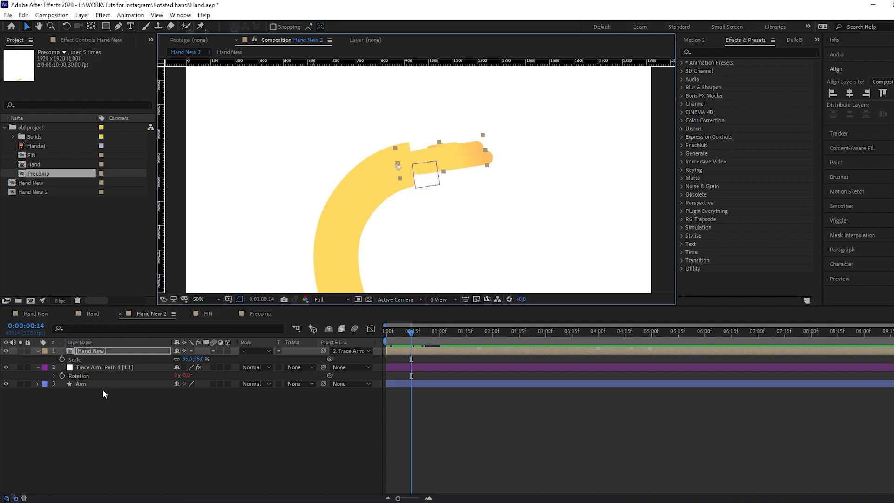
{"action": "left_click", "coordinate": [108, 367]}
{"action": "left_click", "coordinate": [67, 383]}
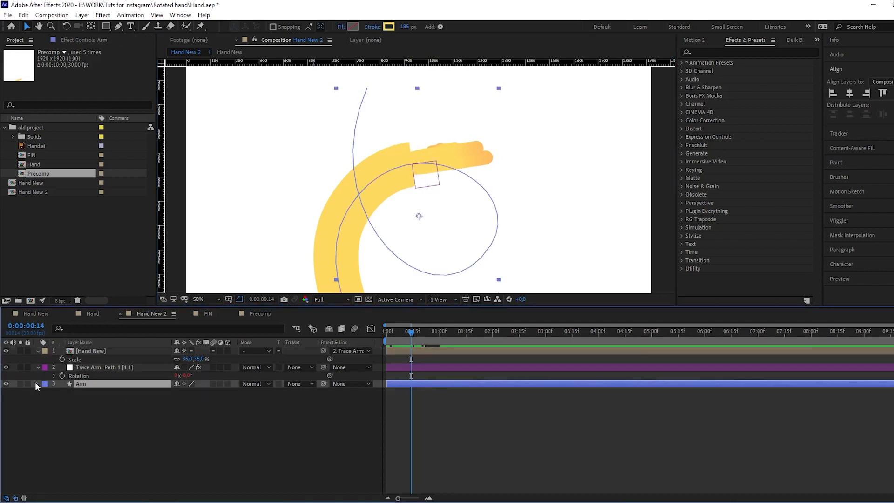
{"action": "left_click", "coordinate": [37, 385]}
{"action": "left_click", "coordinate": [54, 401]}
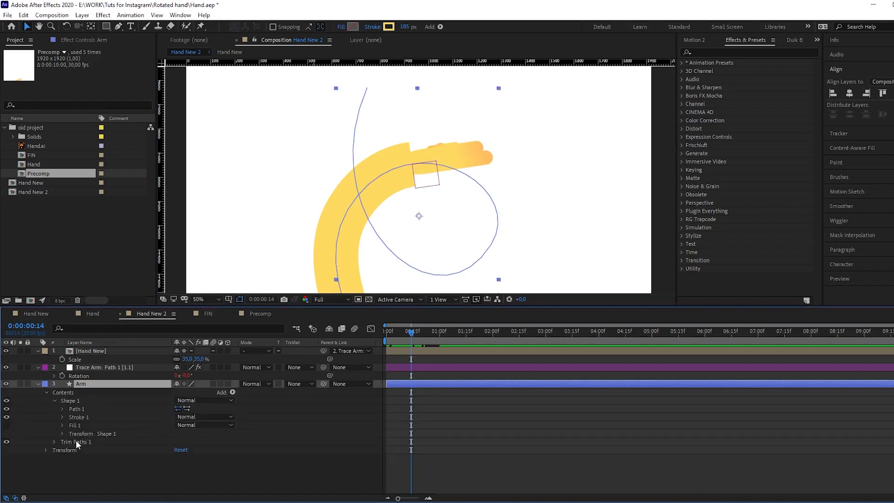
{"action": "left_click", "coordinate": [81, 417]}
{"action": "left_click", "coordinate": [62, 417]}
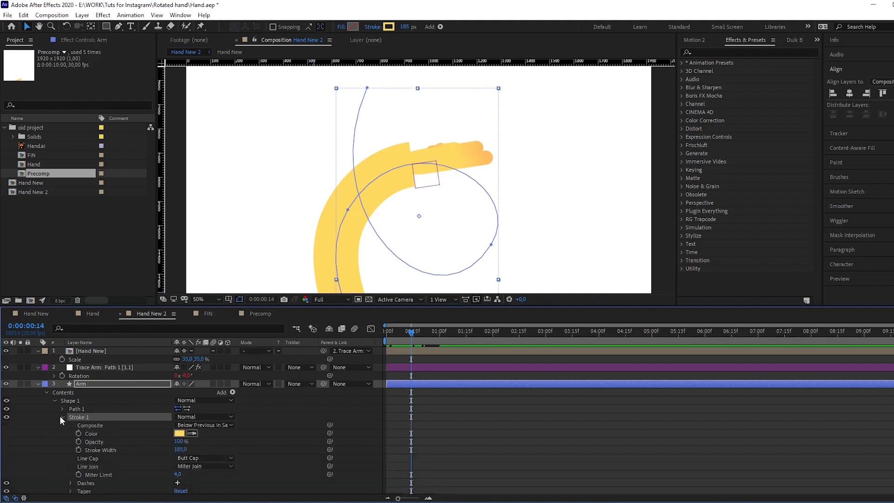
{"action": "scroll", "coordinate": [59, 415], "scroll_direction": "down", "scroll_amount": 2}
{"action": "left_click", "coordinate": [70, 456]}
{"action": "scroll", "coordinate": [185, 462], "scroll_direction": "down", "scroll_amount": 2}
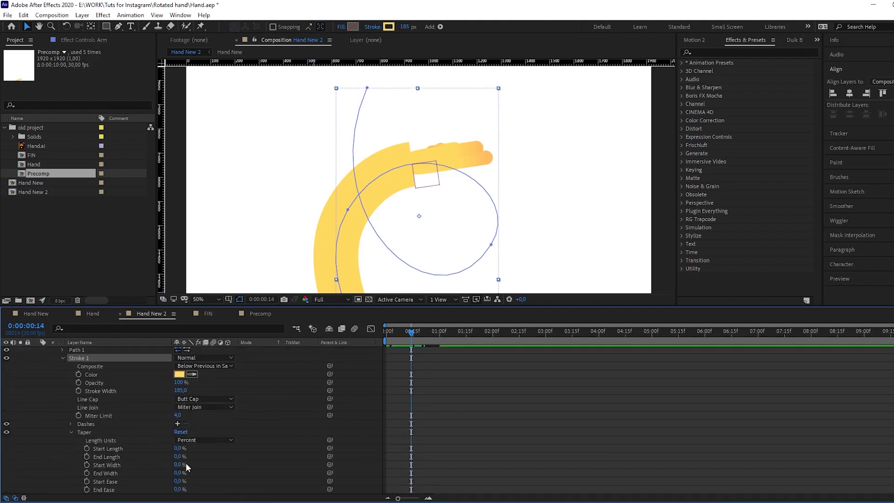
{"action": "mouse_move", "coordinate": [181, 451]}
{"action": "left_mouse_down"}
{"action": "mouse_move", "coordinate": [168, 450]}
{"action": "mouse_move", "coordinate": [186, 459]}
{"action": "left_mouse_up"}
{"action": "scroll", "coordinate": [186, 459], "scroll_direction": "down", "scroll_amount": 2}
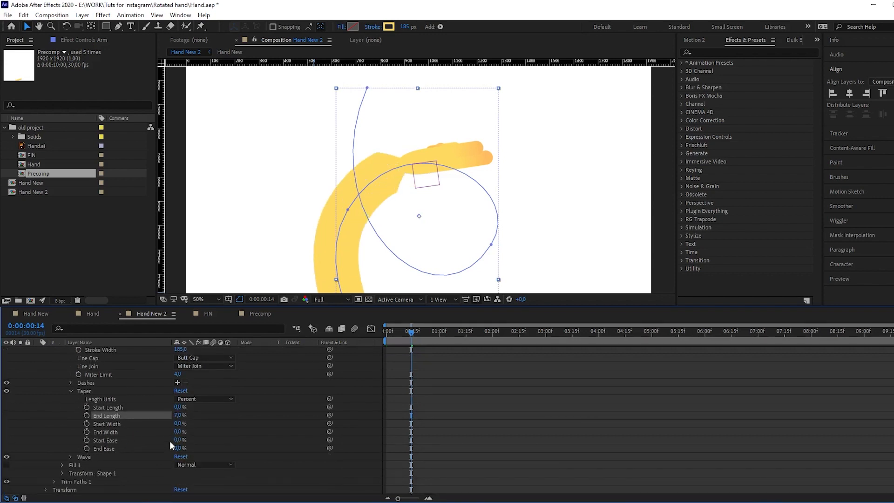
Try a stroke taper with End Ease 77% and End Length 38%, and check the wrist at other times.
{"action": "left_click_drag", "start_coordinate": [178, 448], "coordinate": [215, 446]}
{"action": "left_click_drag", "start_coordinate": [178, 416], "coordinate": [187, 417]}
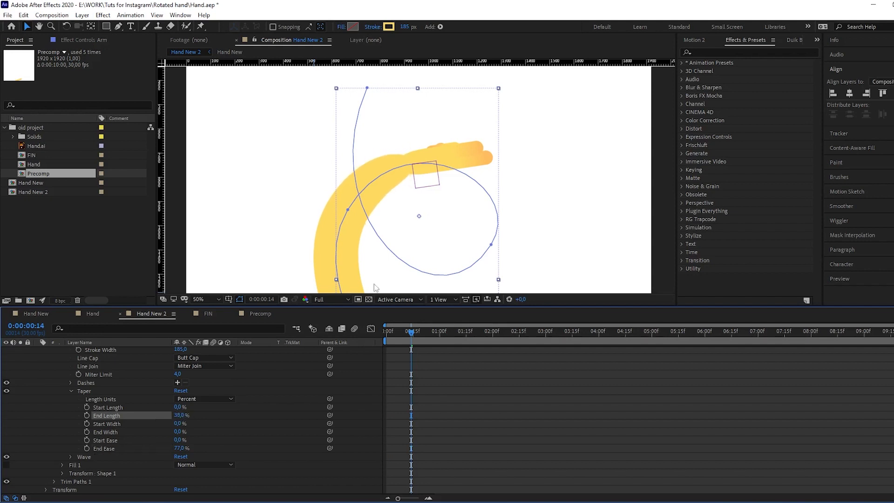
{"action": "scroll", "coordinate": [465, 218], "scroll_direction": "down", "scroll_amount": 1}
{"action": "left_click_drag", "start_coordinate": [465, 217], "coordinate": [453, 237]}
{"action": "mouse_move", "coordinate": [396, 329]}
{"action": "left_mouse_down"}
{"action": "mouse_move", "coordinate": [382, 331]}
{"action": "mouse_move", "coordinate": [450, 341]}
{"action": "left_mouse_up"}
{"action": "key", "text": "period"}
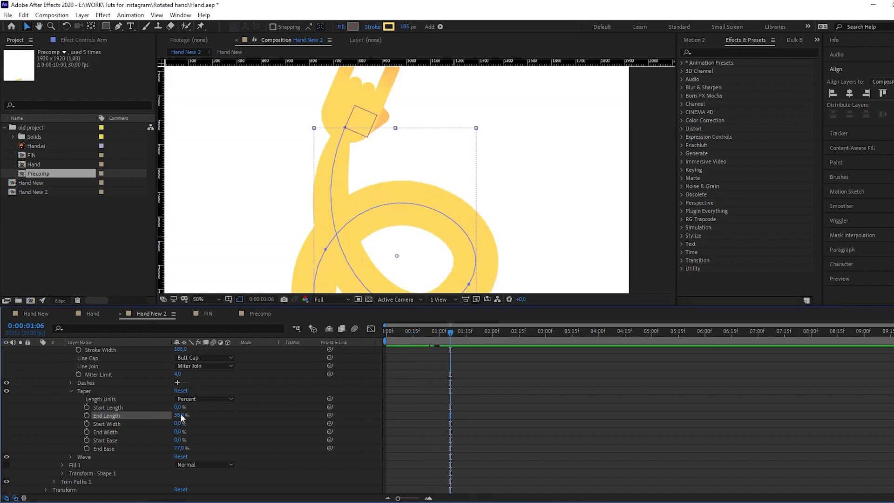
Set the Arm stroke's taper to End Length 9% and End Ease 50%, checking the wrist at frame 13.
{"action": "left_click_drag", "start_coordinate": [176, 414], "coordinate": [162, 419]}
{"action": "left_click_drag", "start_coordinate": [425, 328], "coordinate": [408, 336]}
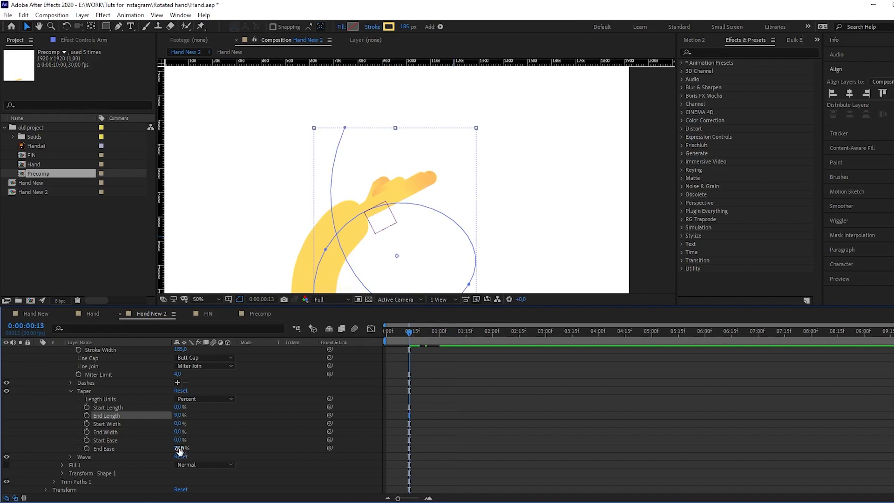
{"action": "left_click_drag", "start_coordinate": [179, 450], "coordinate": [169, 451]}
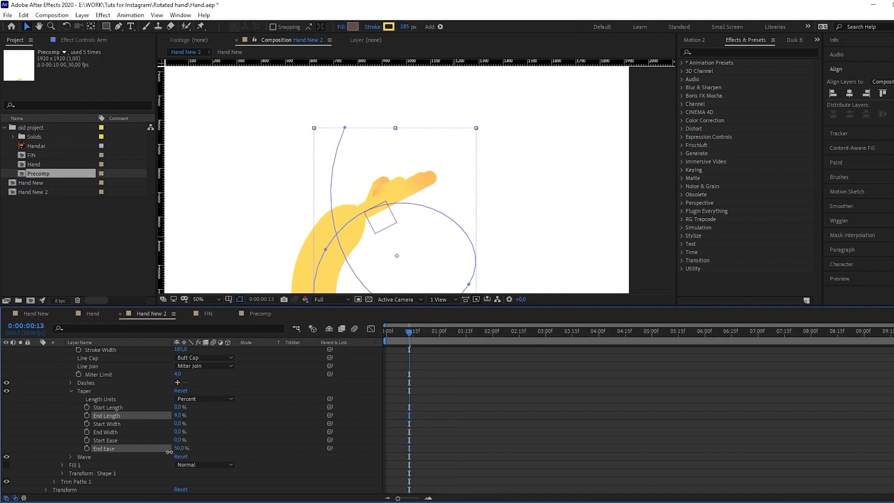
Set the Arm stroke's End Length to 10%, End Ease to 58% and width to 121 px, then preview the animation.
{"action": "left_click_drag", "start_coordinate": [179, 414], "coordinate": [183, 447]}
{"action": "scroll", "coordinate": [462, 220], "scroll_direction": "down", "scroll_amount": 2}
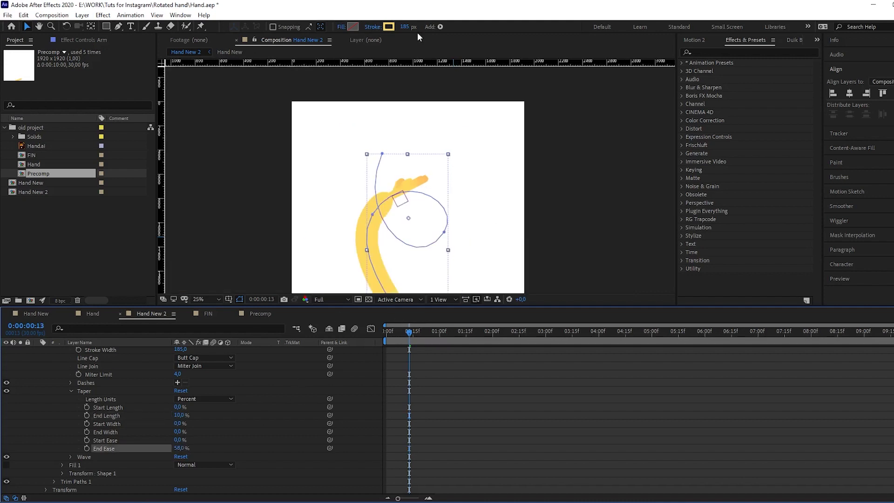
{"action": "left_click_drag", "start_coordinate": [404, 28], "coordinate": [389, 34]}
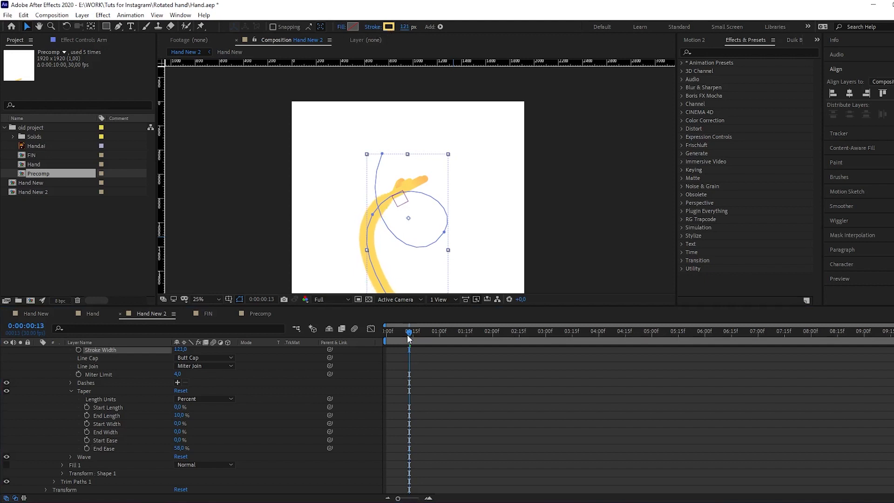
{"action": "mouse_move", "coordinate": [409, 336]}
{"action": "left_mouse_down"}
{"action": "mouse_move", "coordinate": [475, 347]}
{"action": "mouse_move", "coordinate": [386, 344]}
{"action": "mouse_move", "coordinate": [420, 331]}
{"action": "mouse_move", "coordinate": [502, 327]}
{"action": "left_mouse_up"}
{"action": "key", "text": "space"}
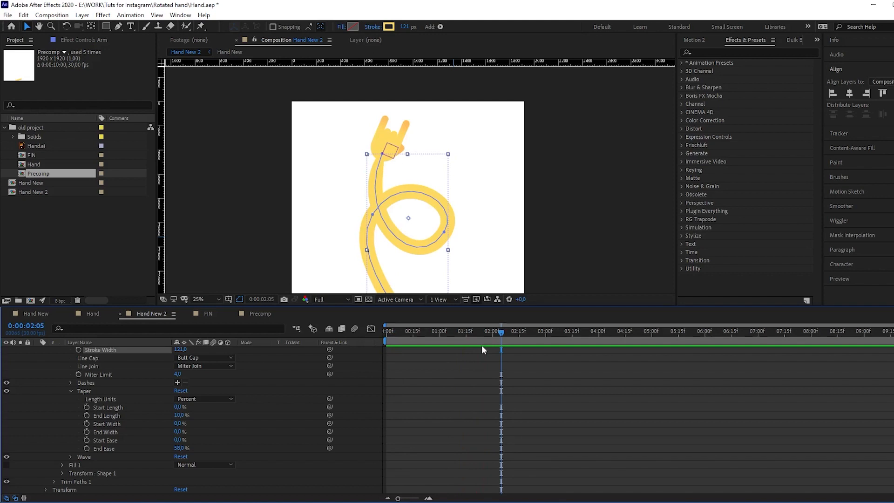
Open the FIN composition and examine the arms' glow and shading up close at 0:00:03:05.
{"action": "double_click", "coordinate": [32, 155]}
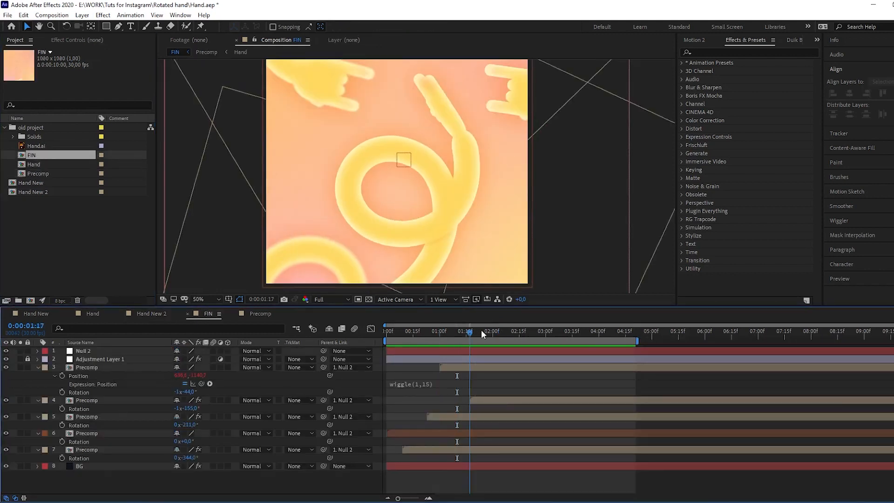
{"action": "left_click_drag", "start_coordinate": [481, 329], "coordinate": [554, 331]}
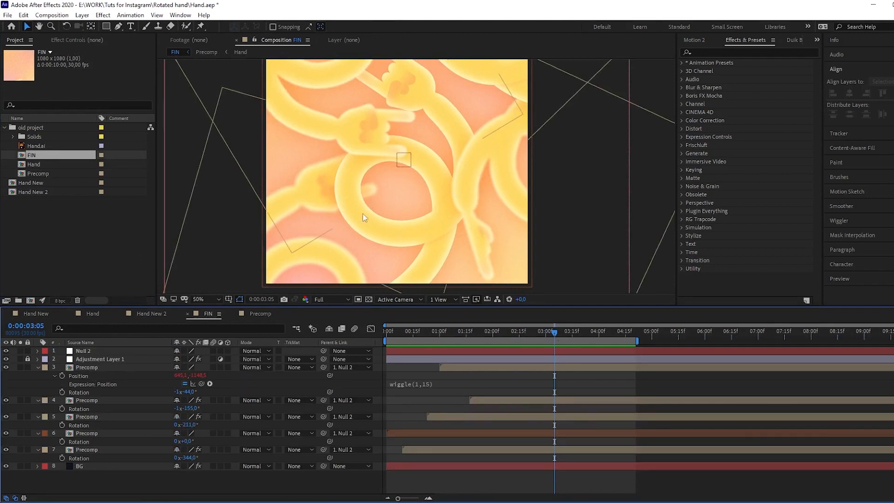
{"action": "scroll", "coordinate": [364, 217], "scroll_direction": "up", "scroll_amount": 4}
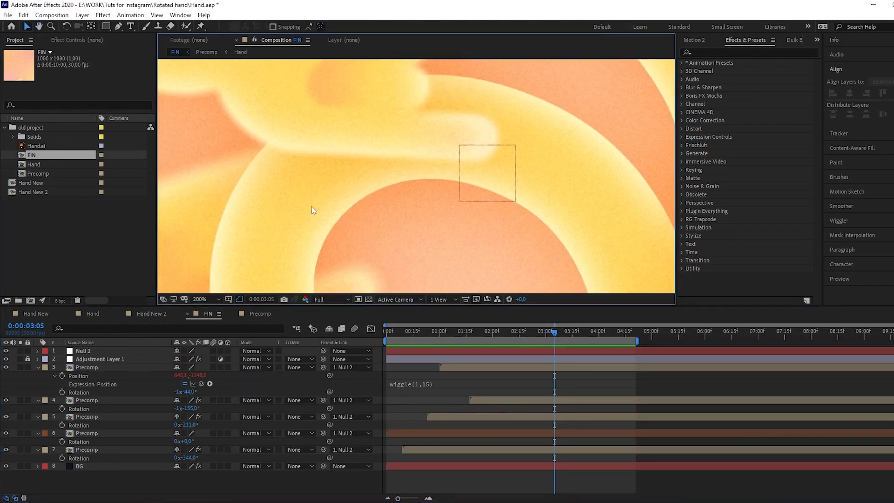
{"action": "scroll", "coordinate": [313, 210], "scroll_direction": "down", "scroll_amount": 4}
Expand the properties of the topmost Precomp layer and view that layer soloed.
{"action": "left_click", "coordinate": [91, 367]}
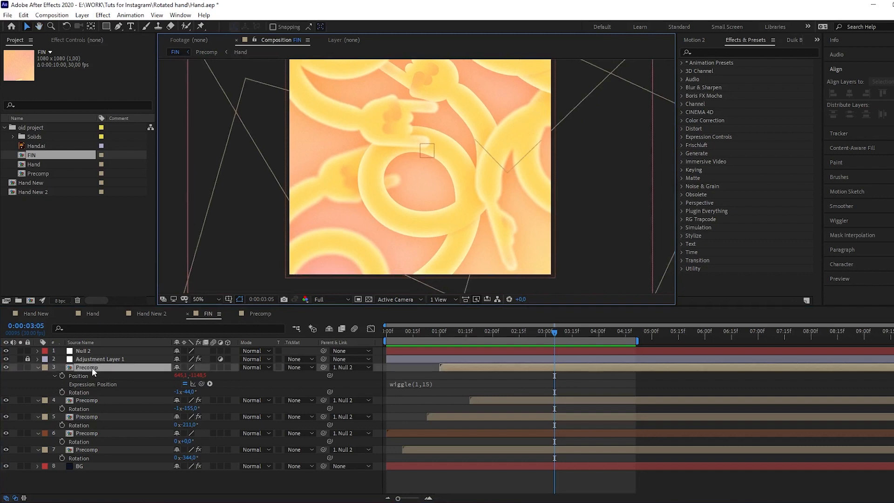
{"action": "left_click_drag", "start_coordinate": [461, 168], "coordinate": [446, 206]}
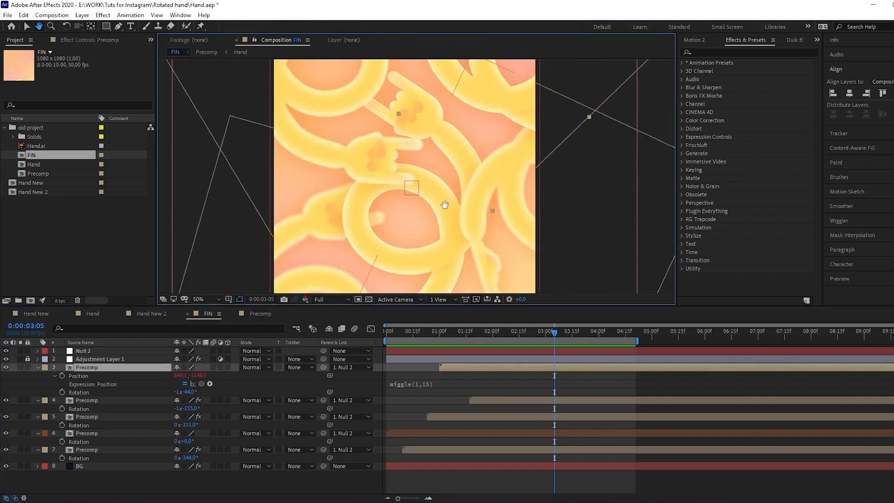
{"action": "left_click", "coordinate": [38, 367]}
{"action": "left_click", "coordinate": [37, 368]}
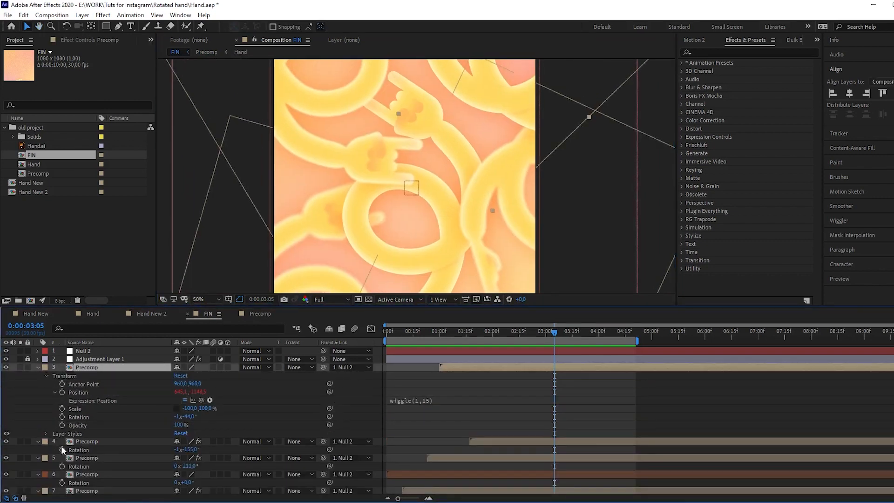
{"action": "left_click", "coordinate": [20, 367]}
{"action": "left_click", "coordinate": [20, 366]}
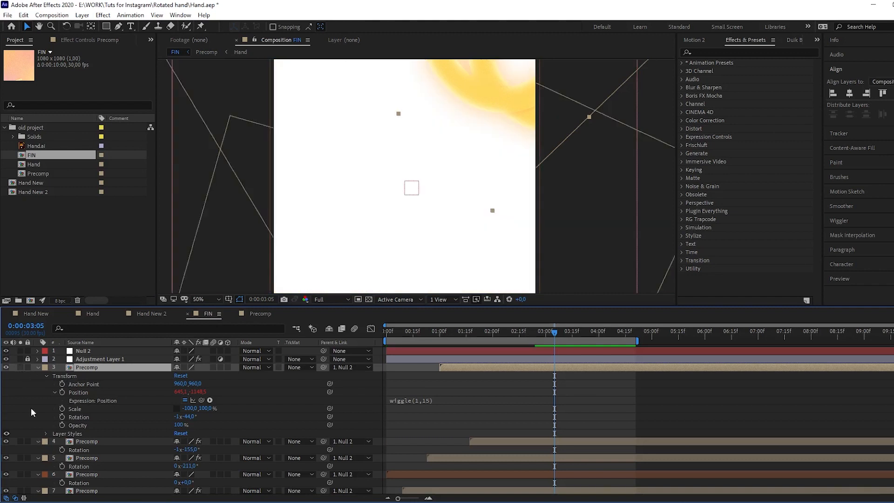
Solo Precomp layer 6 and expand its Layer Styles to show Drop Shadow and Inner Glow.
{"action": "left_click", "coordinate": [20, 474]}
{"action": "scroll", "coordinate": [361, 171], "scroll_direction": "up", "scroll_amount": 2}
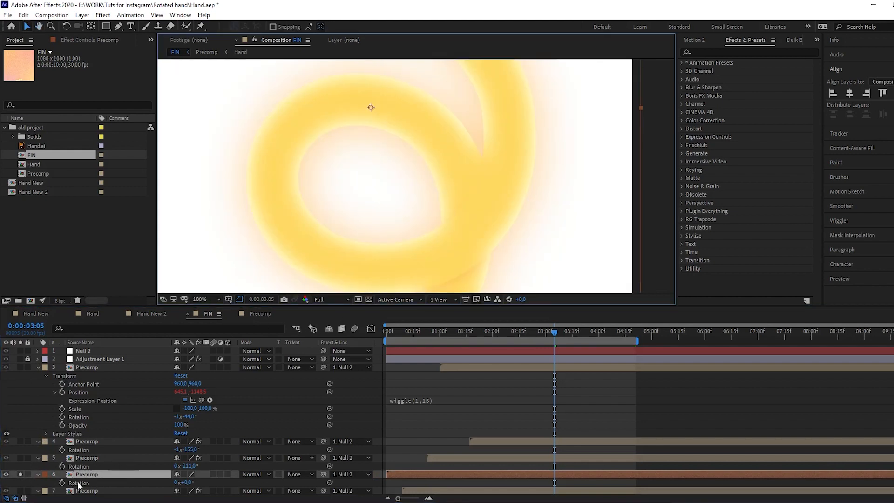
{"action": "left_click", "coordinate": [38, 474]}
{"action": "left_click", "coordinate": [38, 474]}
{"action": "scroll", "coordinate": [42, 480], "scroll_direction": "down", "scroll_amount": 3}
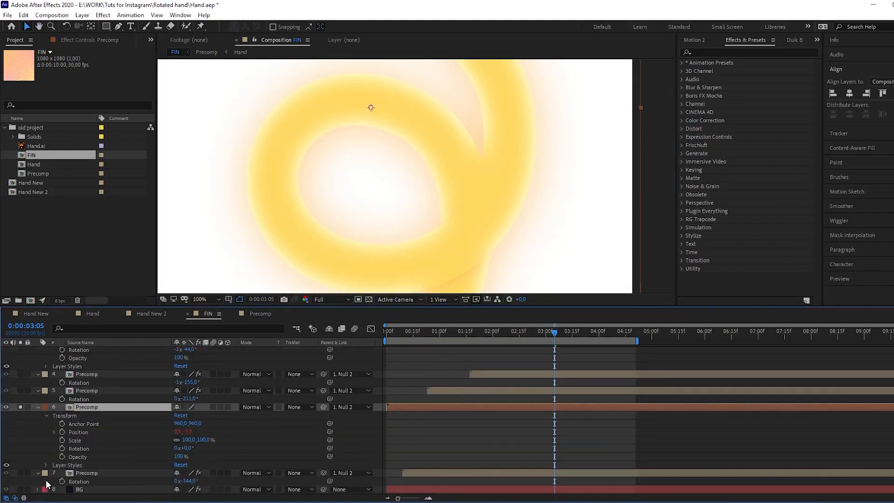
{"action": "left_click", "coordinate": [46, 465]}
{"action": "scroll", "coordinate": [47, 466], "scroll_direction": "down", "scroll_amount": 1}
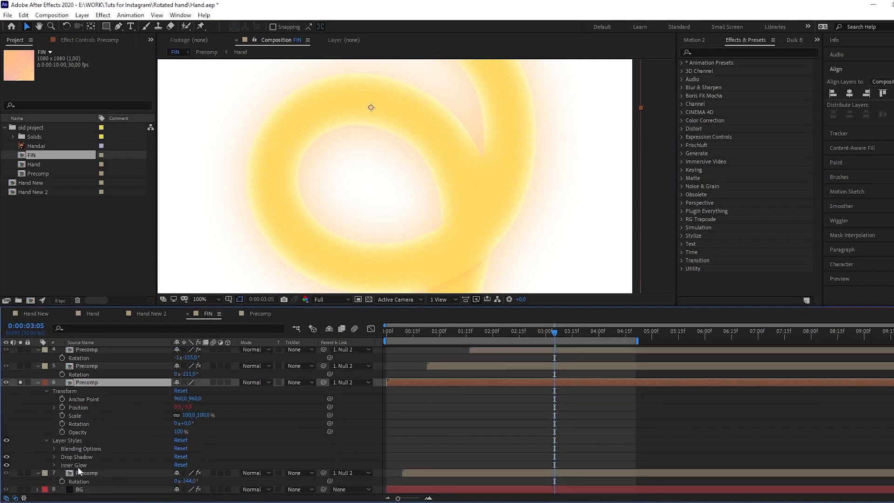
Examine the Drop Shadow and Inner Glow on the looped arm, toggling Inner Glow off and on to compare.
{"action": "left_click", "coordinate": [86, 457]}
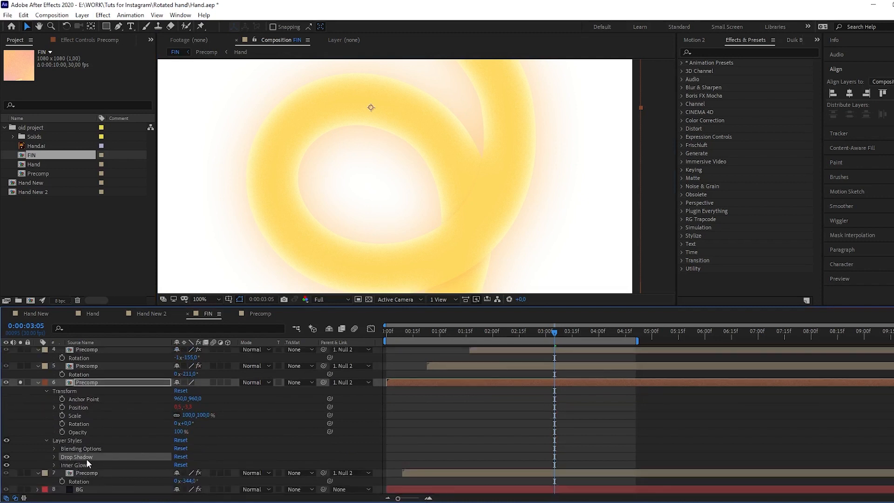
{"action": "key", "text": "period"}
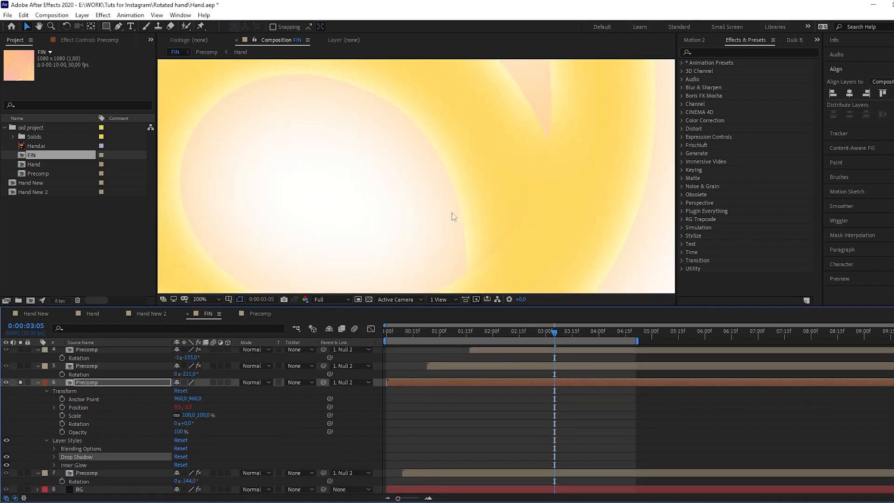
{"action": "left_click", "coordinate": [75, 463]}
{"action": "scroll", "coordinate": [484, 194], "scroll_direction": "down", "scroll_amount": 2}
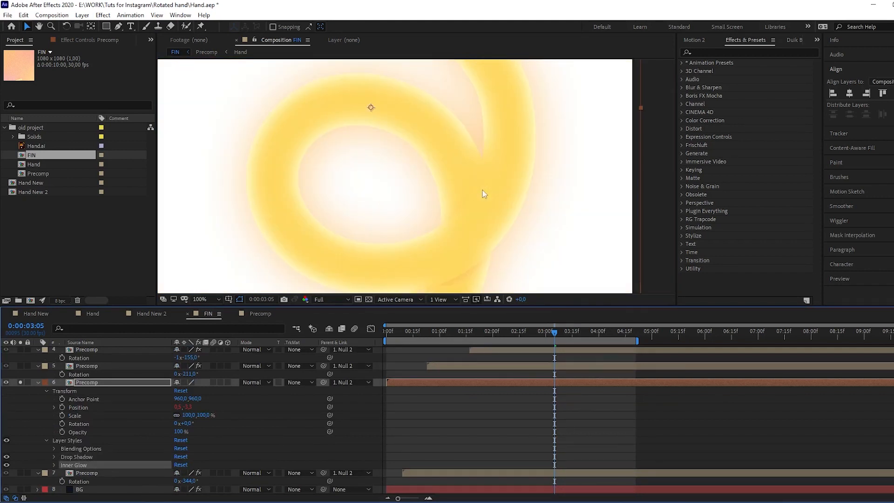
{"action": "left_click", "coordinate": [5, 465]}
{"action": "left_click", "coordinate": [6, 465]}
{"action": "left_click", "coordinate": [5, 466]}
{"action": "left_click", "coordinate": [5, 466]}
{"action": "left_click", "coordinate": [82, 457]}
{"action": "left_click", "coordinate": [63, 465]}
{"action": "left_click", "coordinate": [49, 465]}
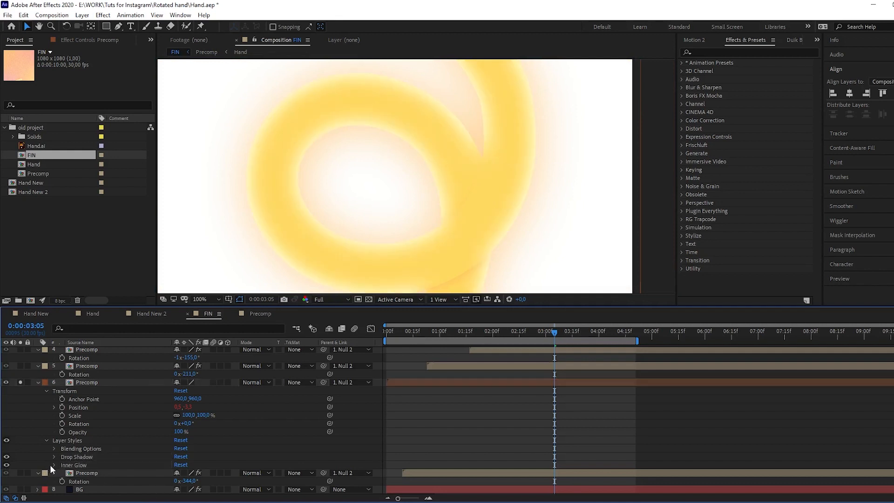
Expand the Inner Glow style of the soloed Precomp and review its settings.
{"action": "left_click", "coordinate": [54, 466]}
{"action": "scroll", "coordinate": [83, 451], "scroll_direction": "down", "scroll_amount": 3}
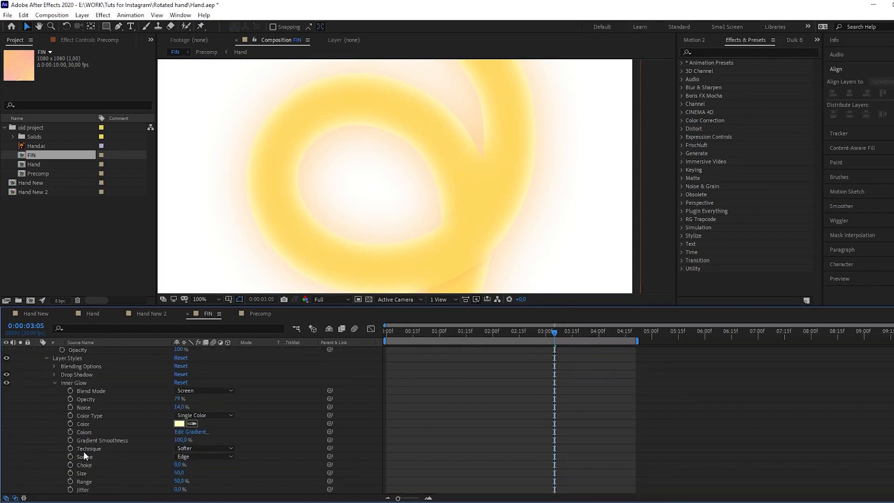
{"action": "scroll", "coordinate": [81, 380], "scroll_direction": "up", "scroll_amount": 3}
Look through the layer styles available for the soloed Precomp, and check the styled hand and arm in full view.
{"action": "right_click", "coordinate": [88, 374]}
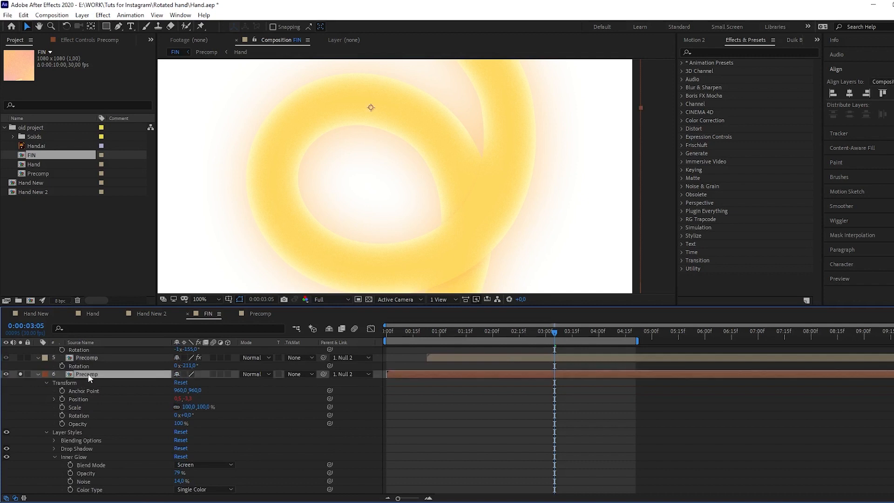
{"action": "right_click", "coordinate": [77, 374]}
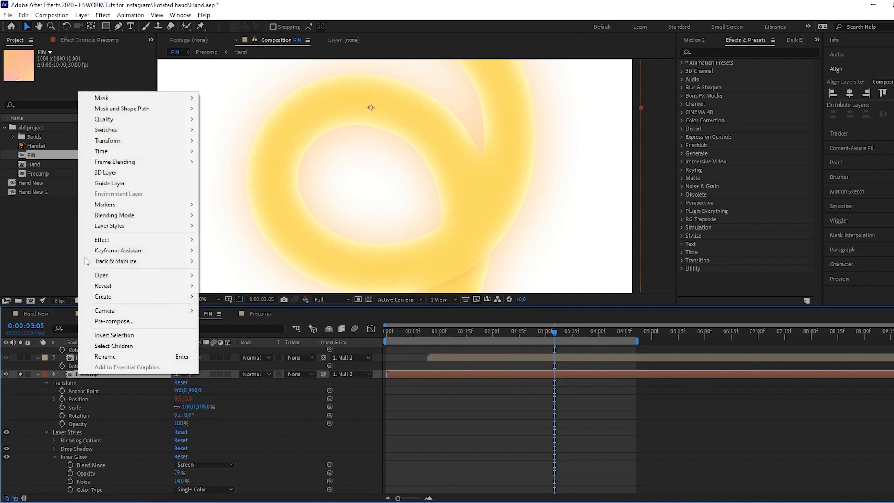
{"action": "mouse_move", "coordinate": [114, 227]}
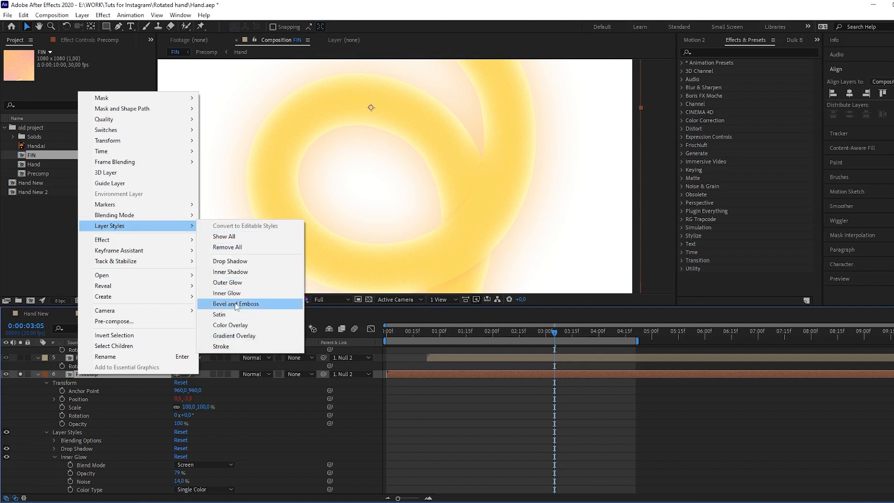
{"action": "left_click", "coordinate": [304, 449]}
{"action": "key", "text": "comma"}
{"action": "key", "text": "comma"}
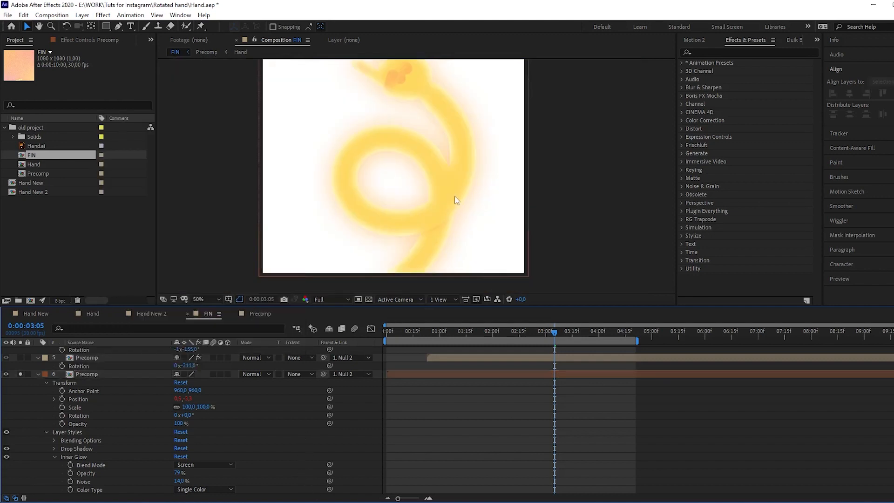
{"action": "left_click_drag", "start_coordinate": [433, 171], "coordinate": [443, 194]}
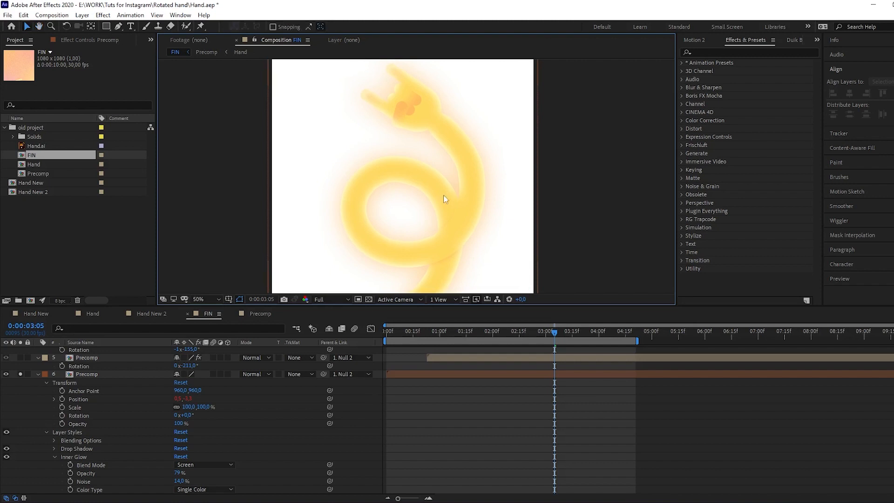
{"action": "left_click", "coordinate": [428, 267]}
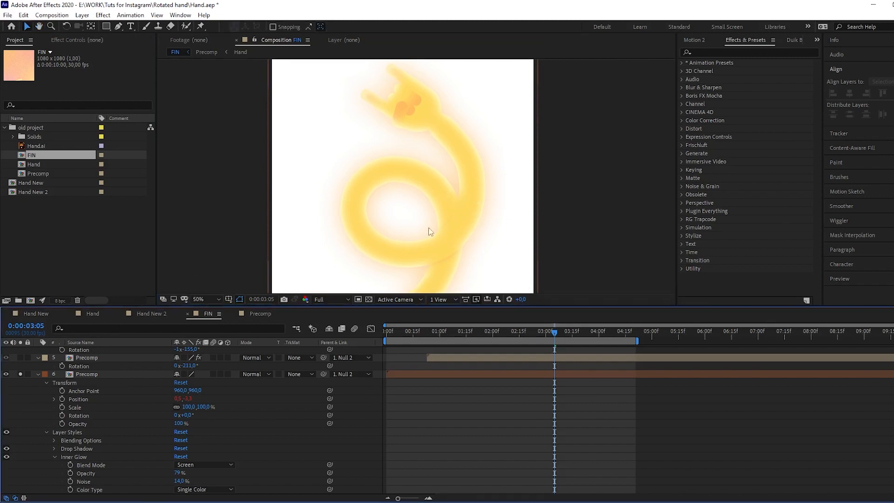
Open the Precomp composition from FIN and inspect the arm's overlap at 0:00:01:10.
{"action": "double_click", "coordinate": [88, 375]}
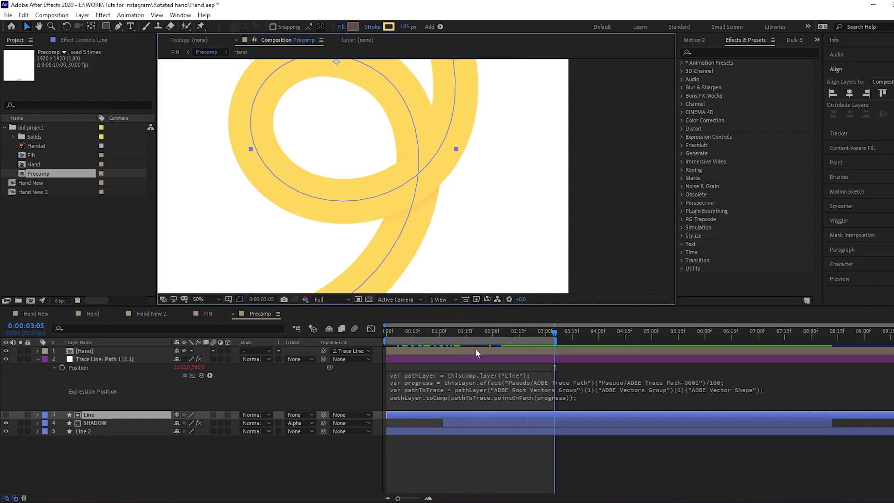
{"action": "mouse_move", "coordinate": [457, 334]}
{"action": "left_mouse_down"}
{"action": "mouse_move", "coordinate": [430, 339]}
{"action": "mouse_move", "coordinate": [458, 340]}
{"action": "left_mouse_up"}
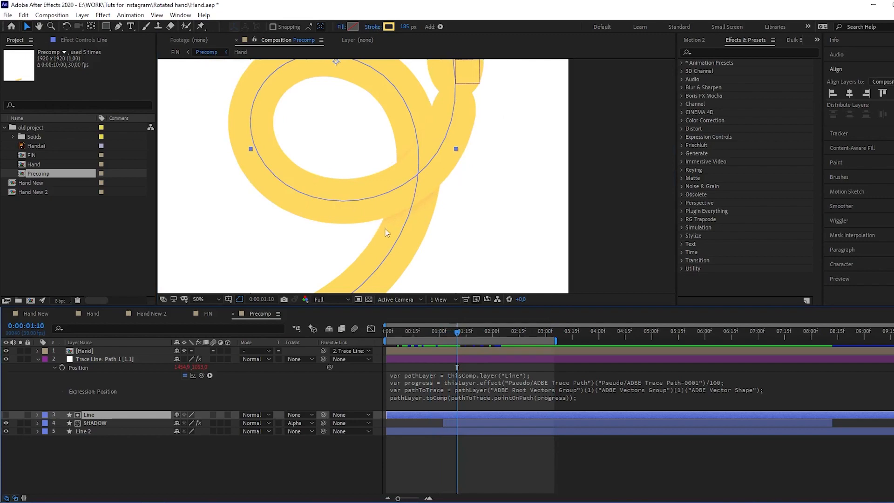